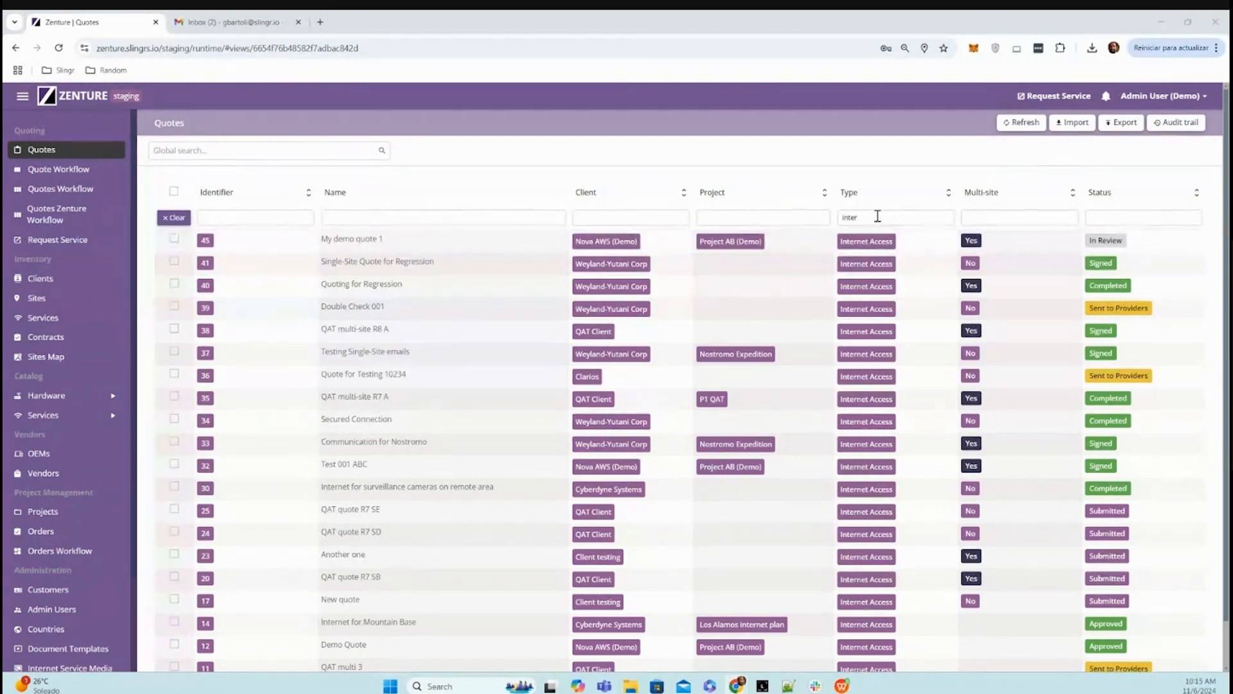
- Filter the quotes list by type "mpls" and clear the filter after viewing the matches
{"action": "left_click_drag", "start_coordinate": [876, 217], "coordinate": [828, 219]}
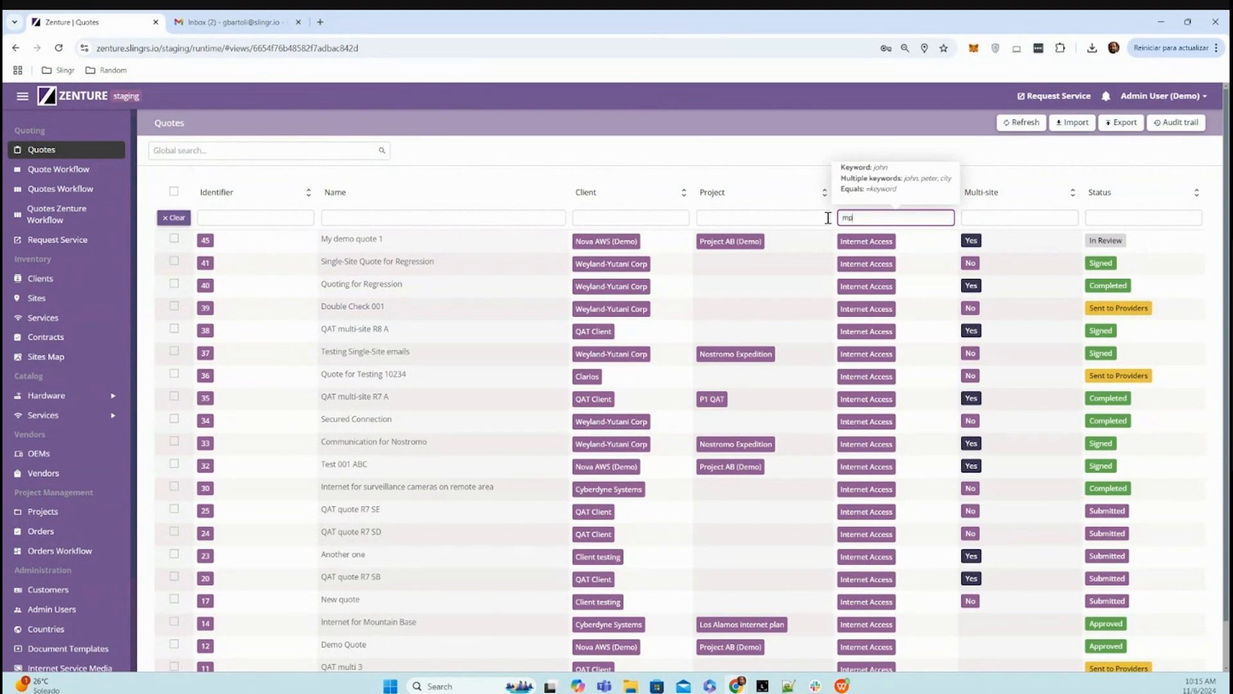
{"action": "type", "text": "mpls"}
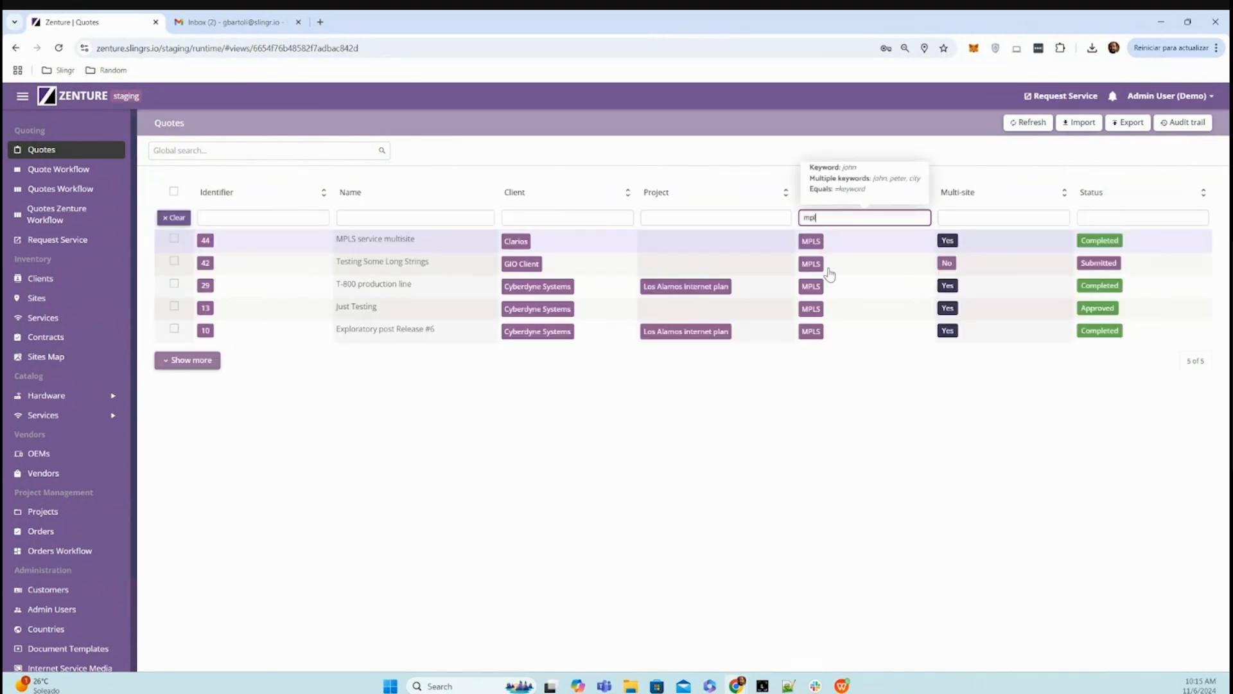
{"action": "left_click", "coordinate": [174, 218]}
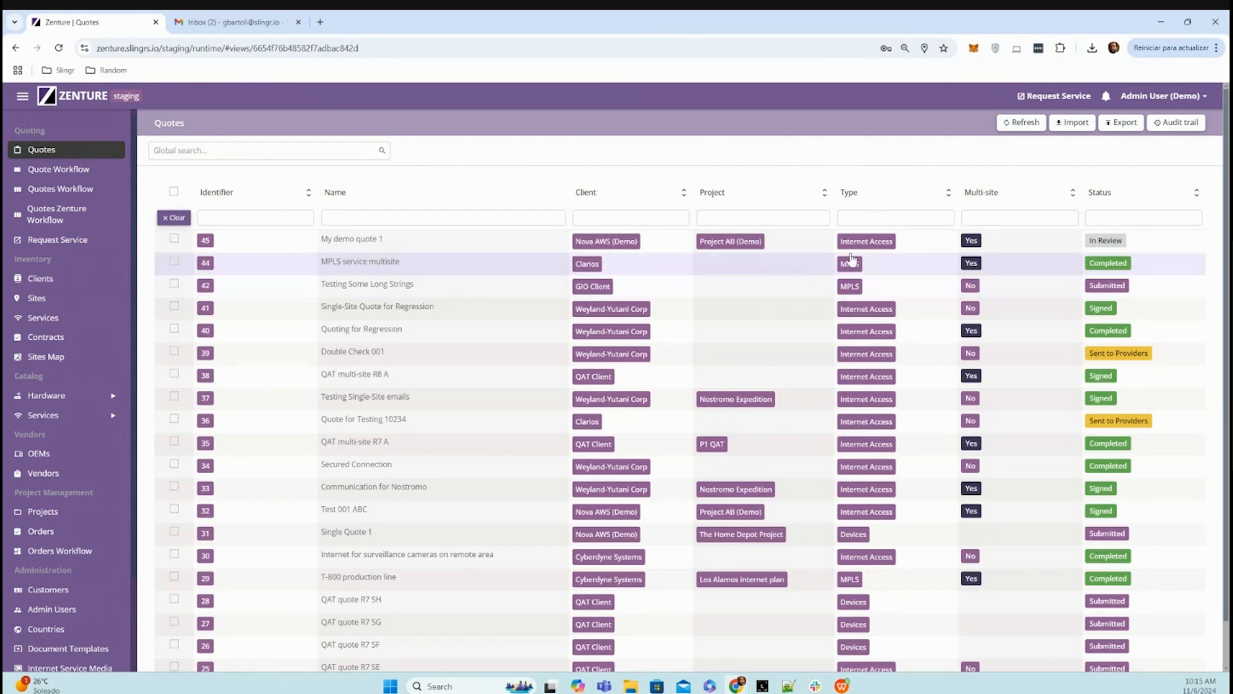
- Filter the quotes list by client "nova" and clear the filter after viewing the matches
{"action": "left_click", "coordinate": [606, 216]}
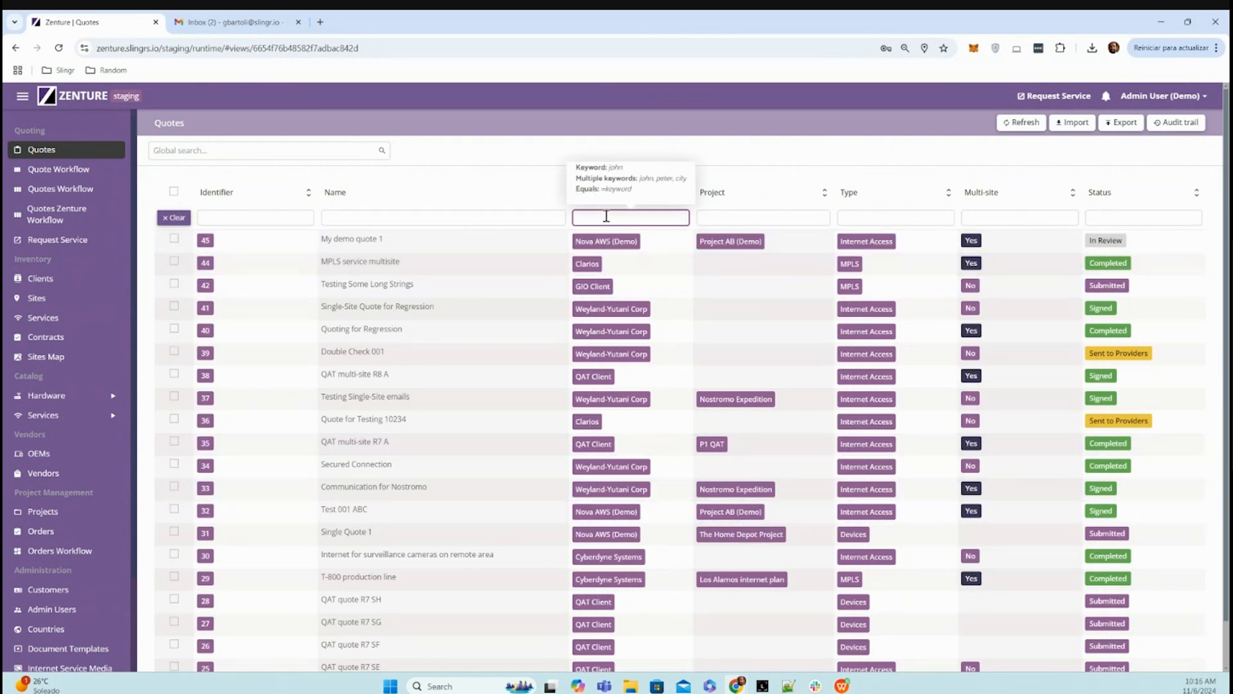
{"action": "type", "text": "nova"}
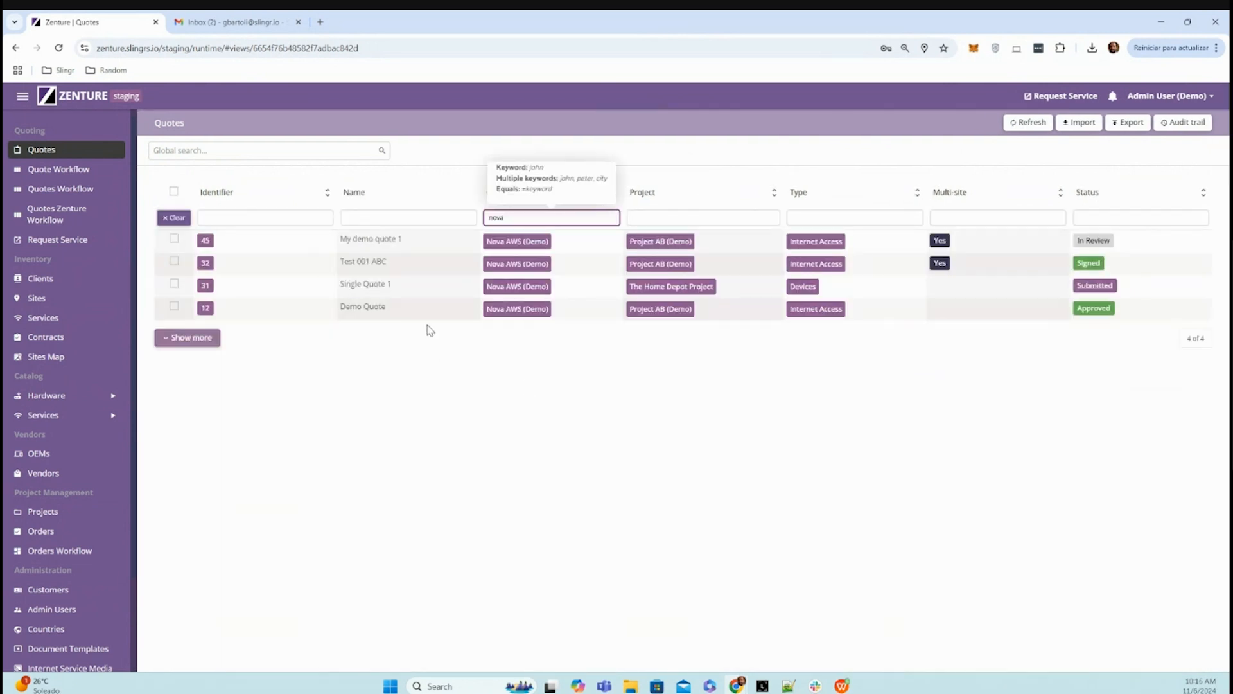
{"action": "left_click", "coordinate": [174, 218]}
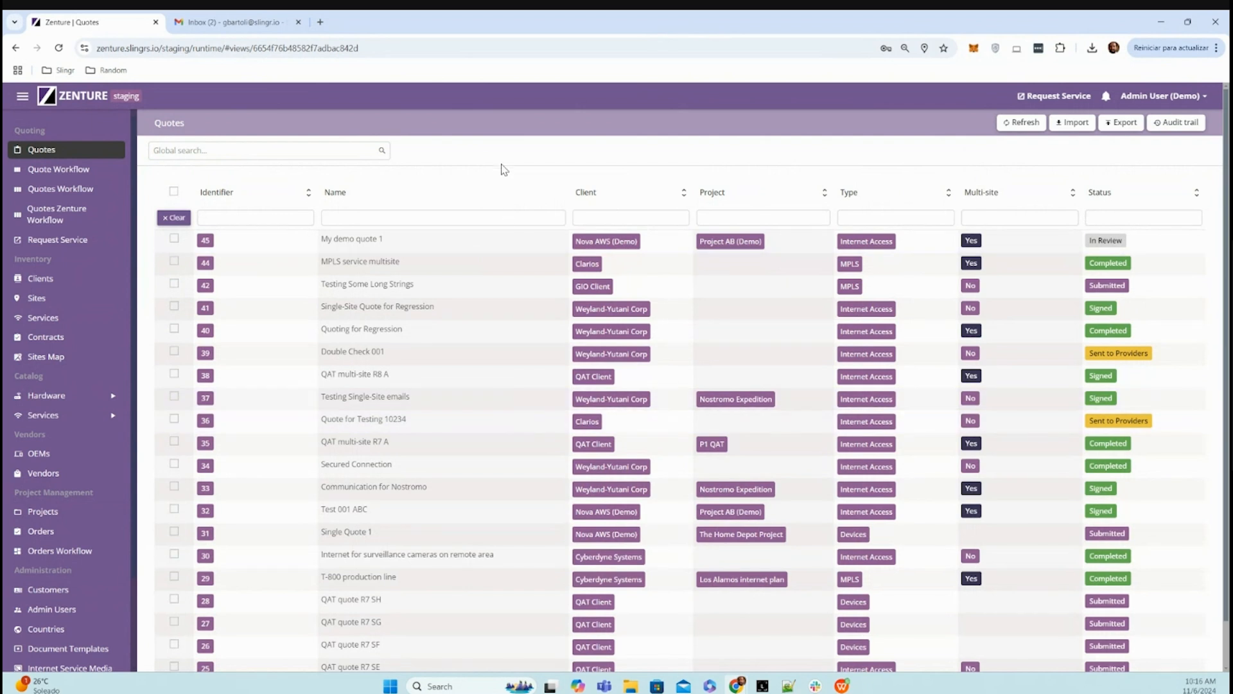
- Start a service request named "Internet multisite" for client Nova AWS (Demo) and project Project AB (Demo)
{"action": "left_click", "coordinate": [67, 243]}
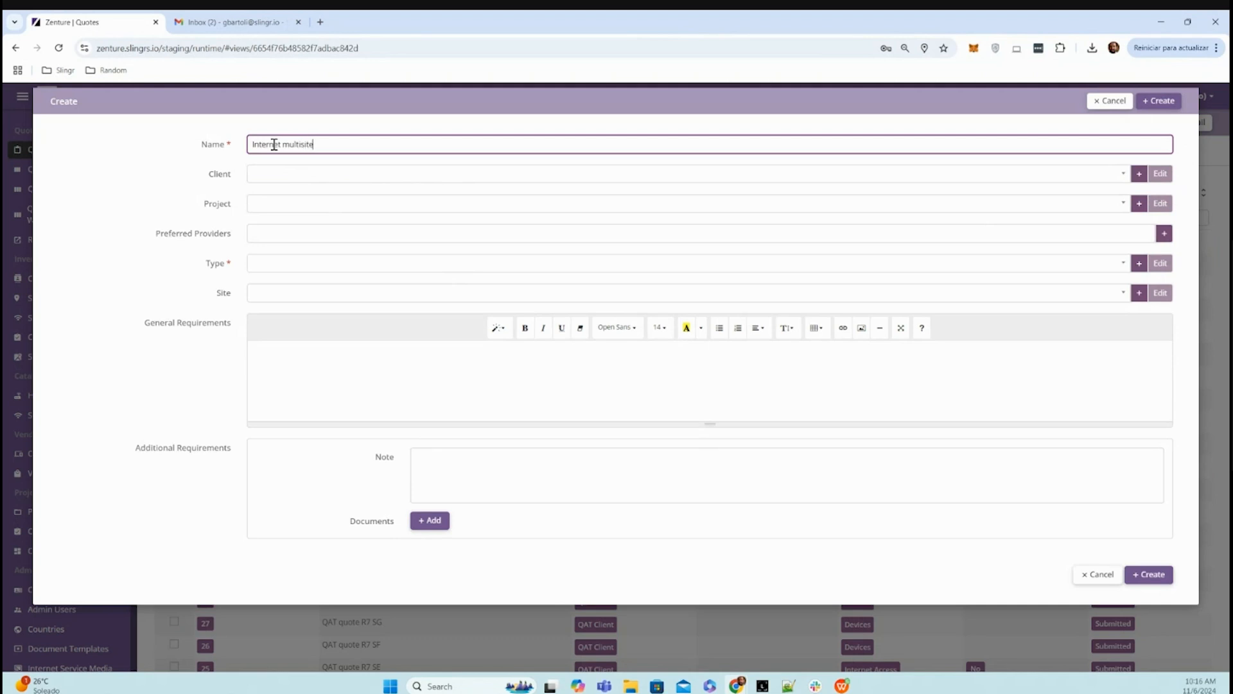
{"action": "left_click", "coordinate": [310, 176]}
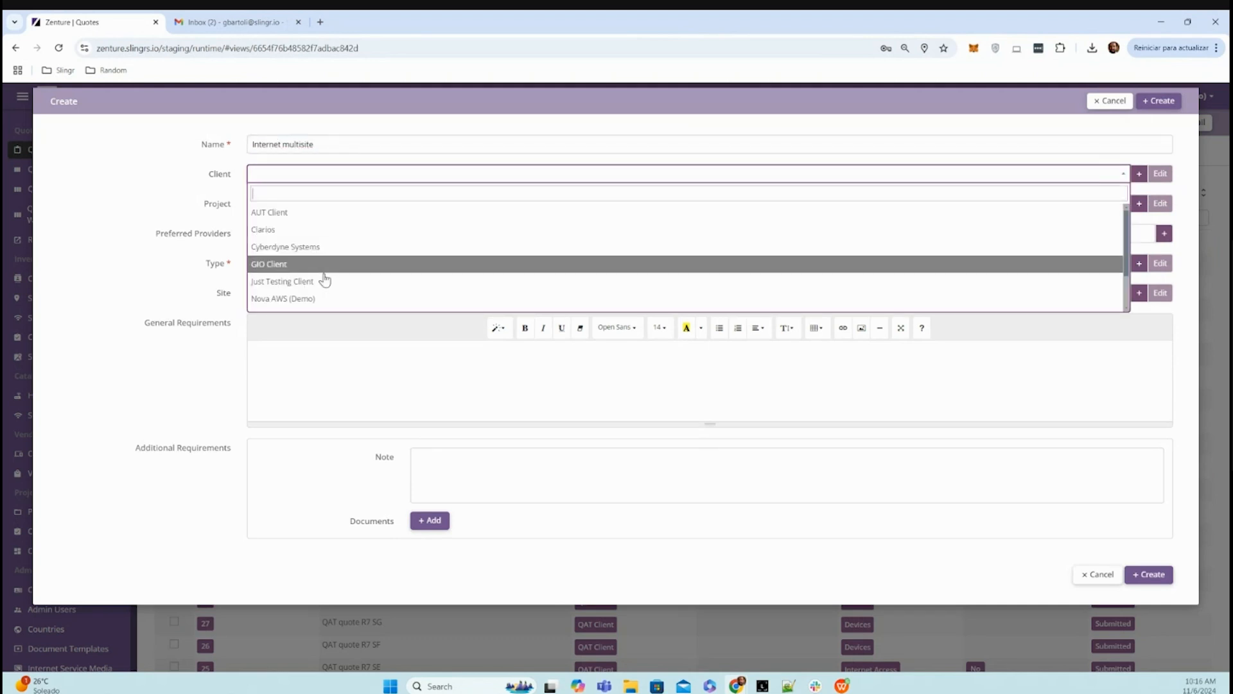
{"action": "left_click", "coordinate": [329, 298]}
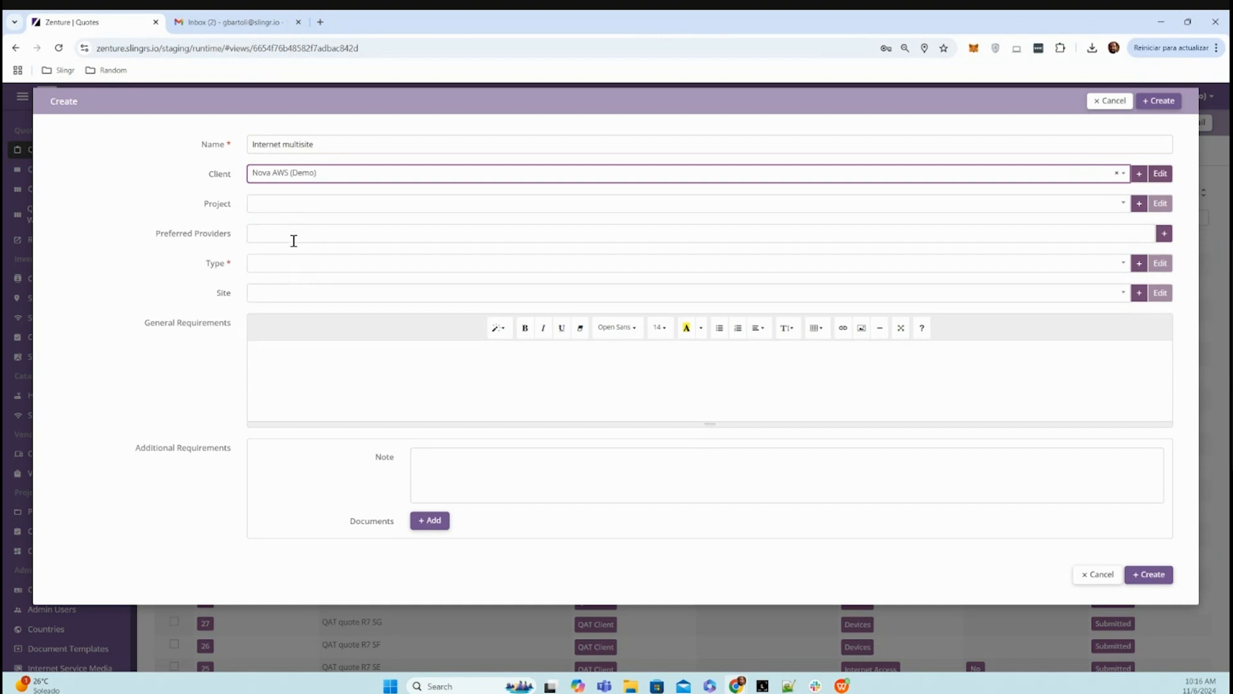
{"action": "left_click", "coordinate": [280, 209]}
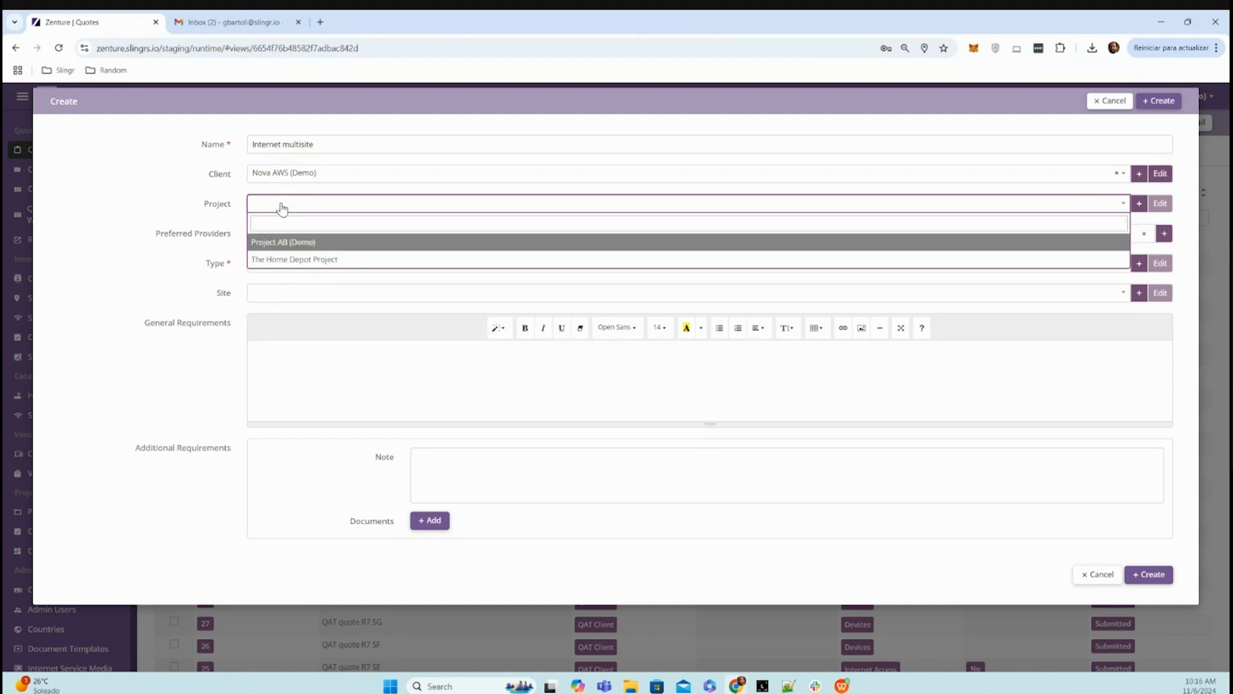
{"action": "left_click", "coordinate": [301, 243]}
{"action": "left_click", "coordinate": [189, 277]}
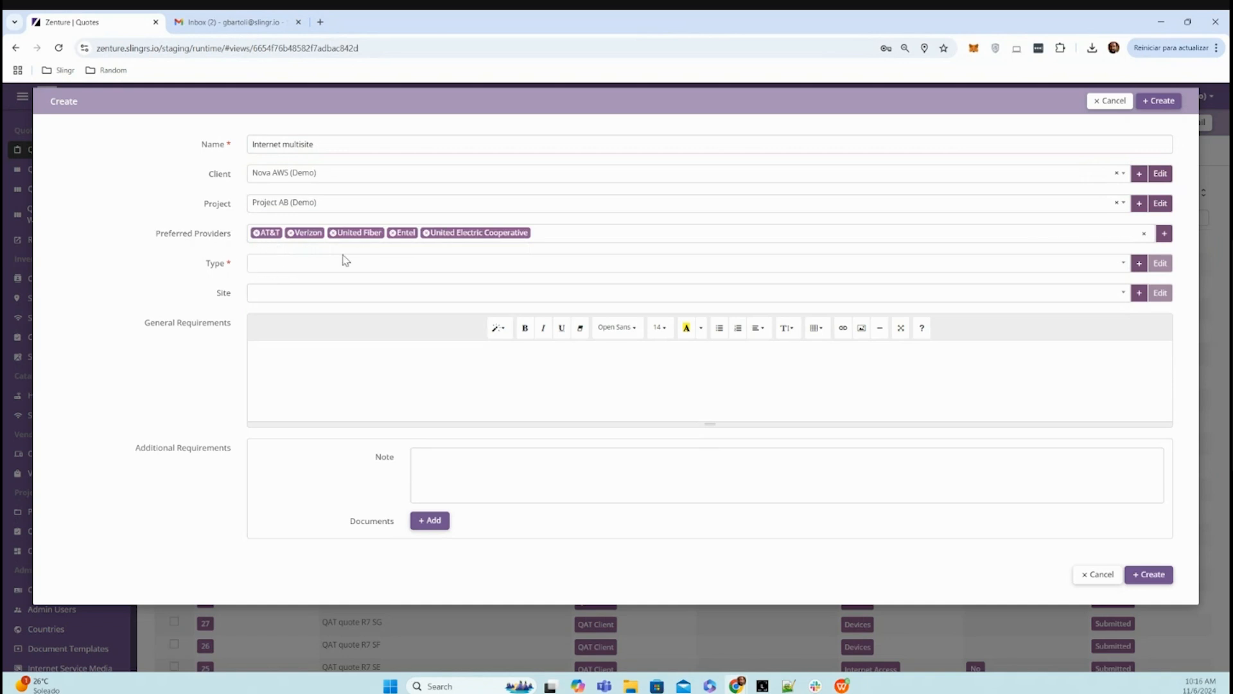
- Set the request type to Internet Access and enable the multi-site option
{"action": "left_click", "coordinate": [280, 265]}
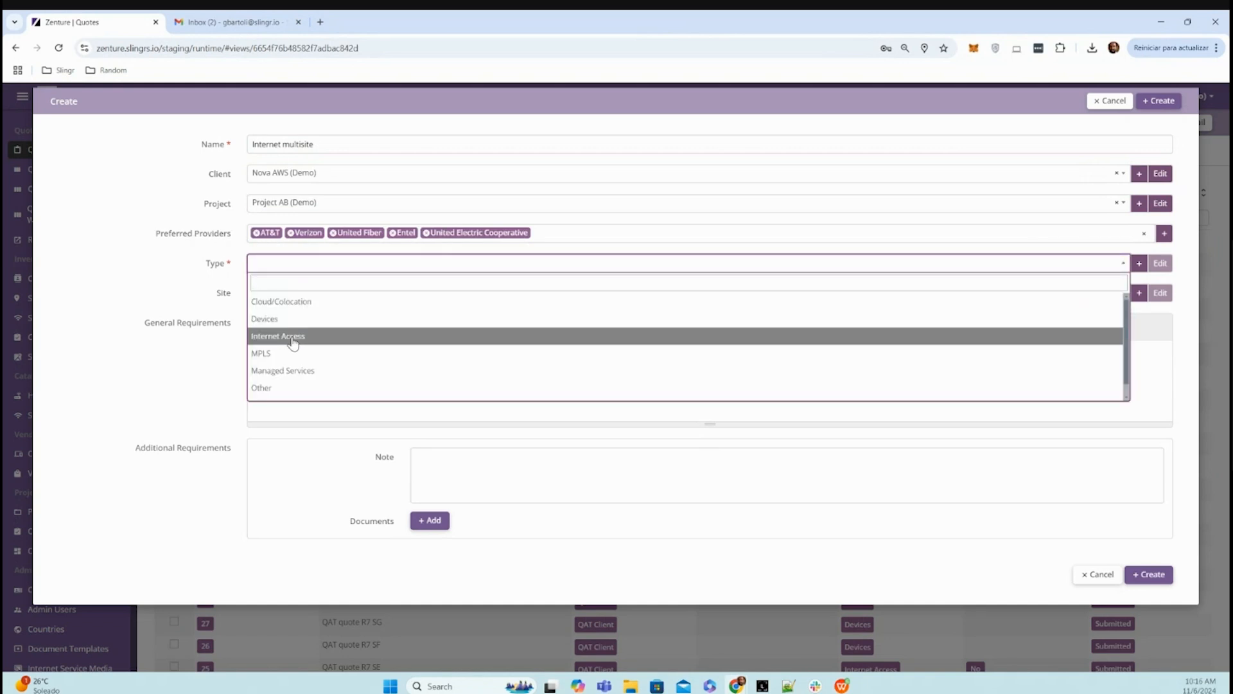
{"action": "left_click", "coordinate": [291, 336]}
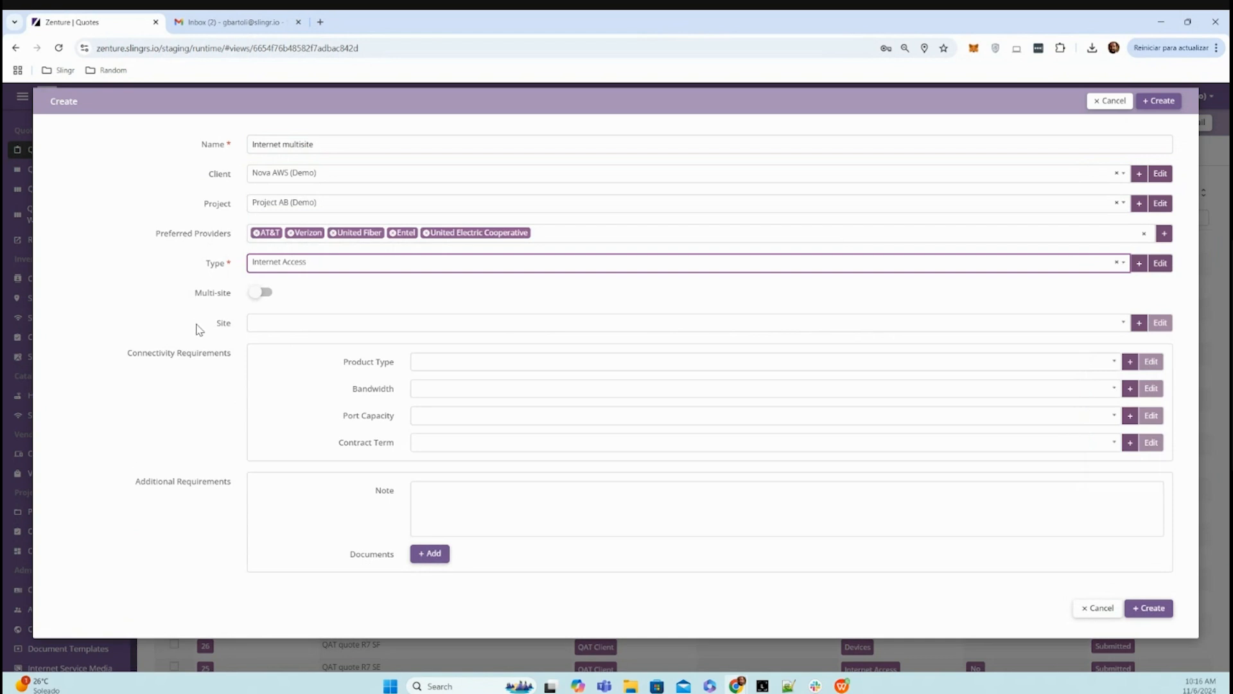
{"action": "left_click", "coordinate": [265, 294]}
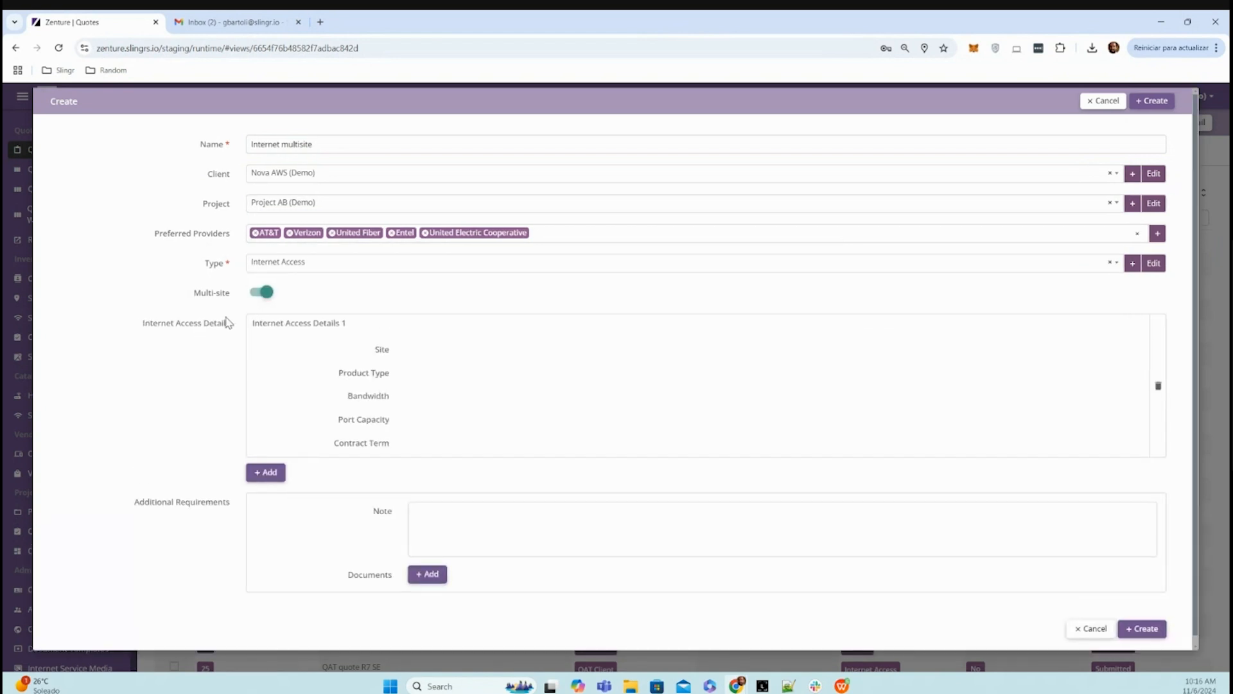
- Set the first internet access entry's site to Middletown and its product type to Dedicated Internet Access
{"action": "left_click", "coordinate": [428, 352]}
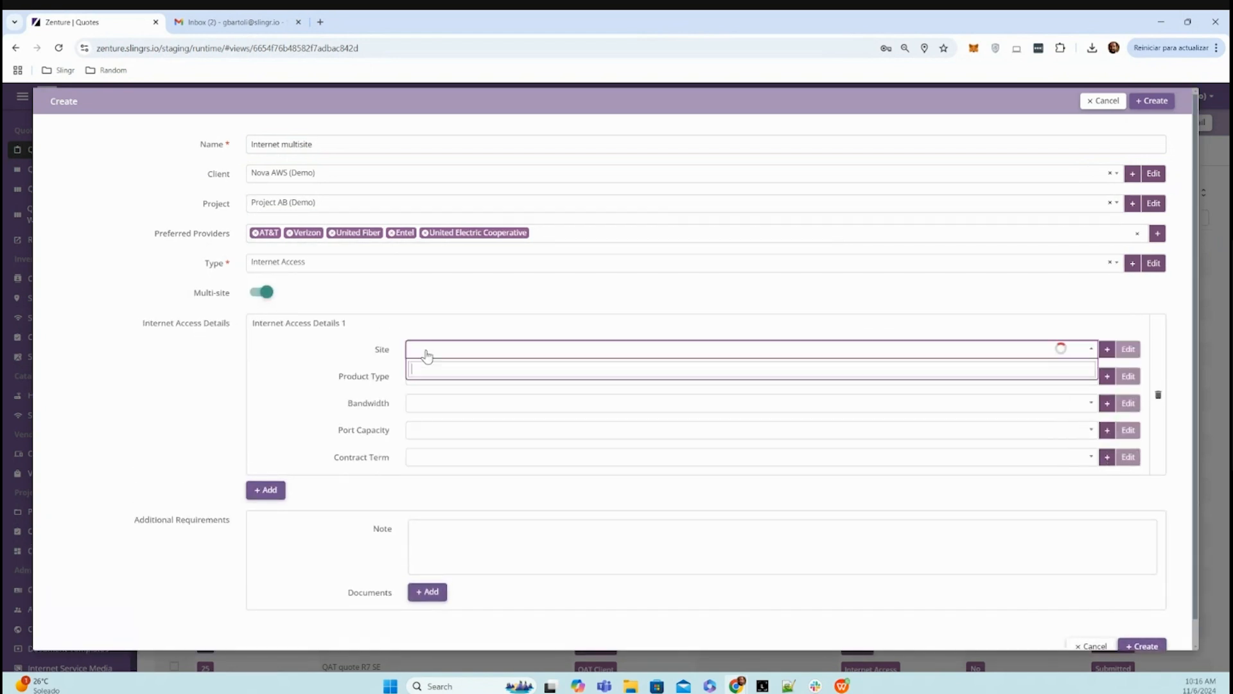
{"action": "left_click", "coordinate": [455, 386]}
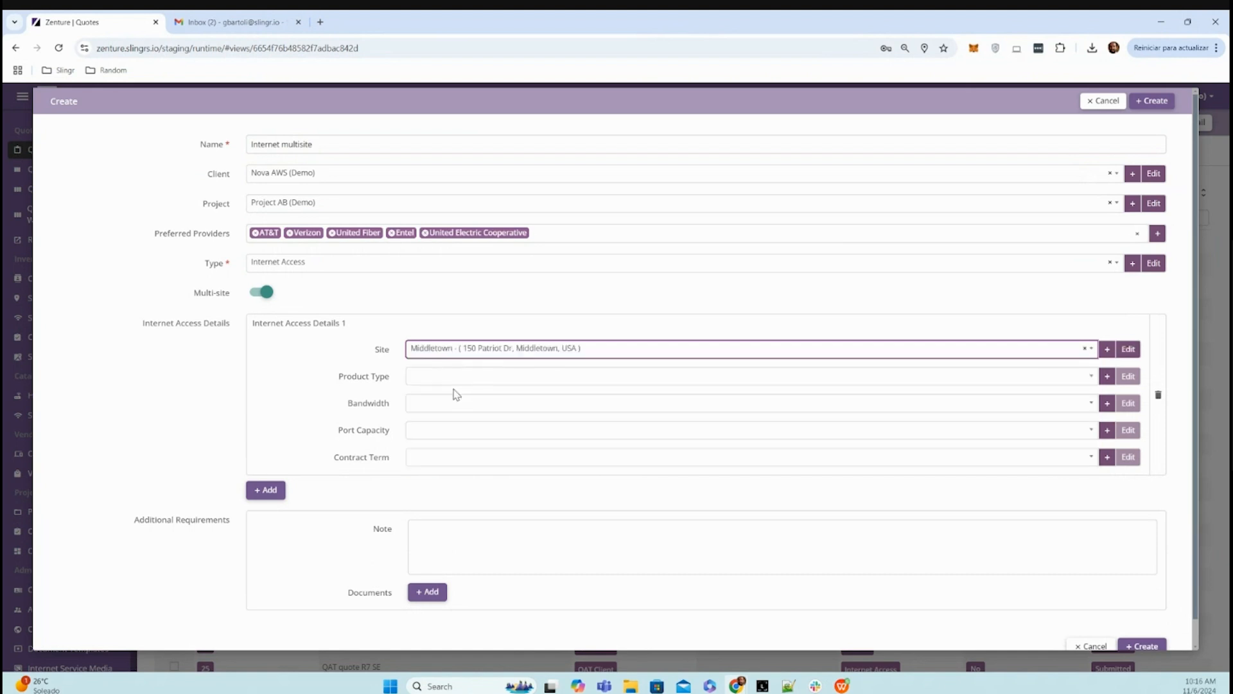
{"action": "left_click", "coordinate": [448, 381]}
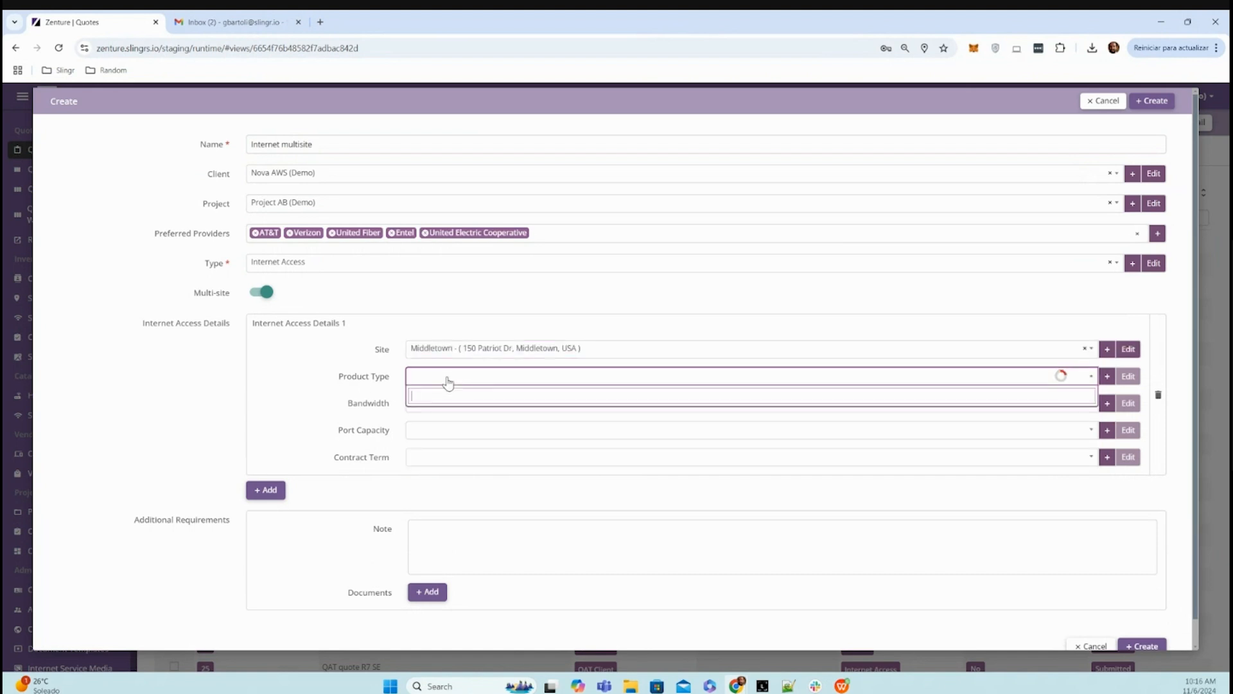
{"action": "left_click", "coordinate": [456, 432]}
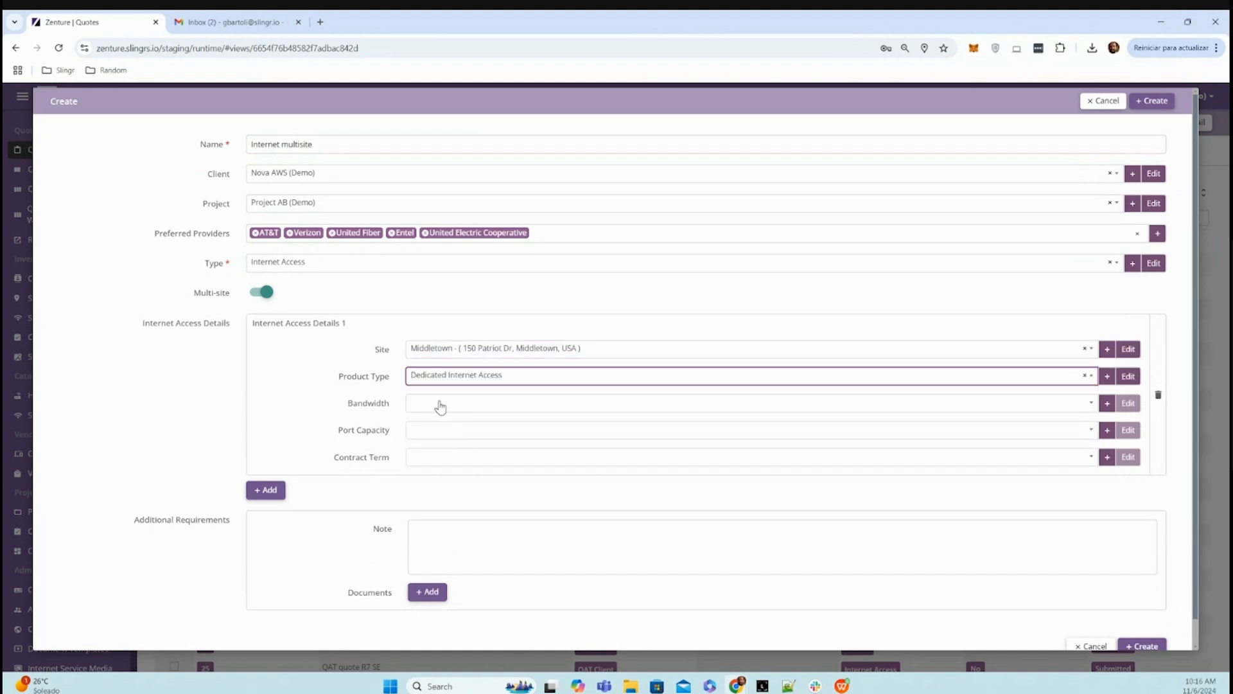
- Give the Middletown entry a bandwidth of 600 Mbps, a port capacity of 30 Mbps and a contract term of 12 Months
{"action": "left_click", "coordinate": [440, 405]}
{"action": "scroll", "coordinate": [453, 514], "scroll_direction": "down", "scroll_amount": 5}
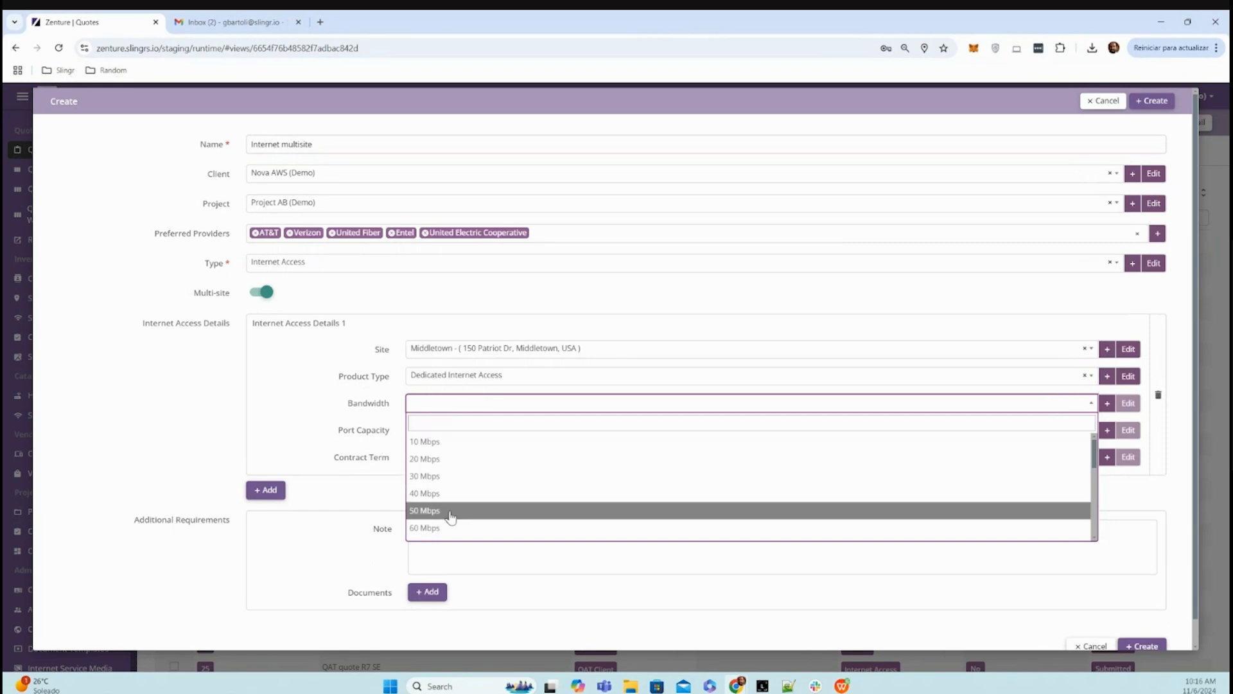
{"action": "left_click", "coordinate": [444, 503]}
{"action": "left_click", "coordinate": [437, 436]}
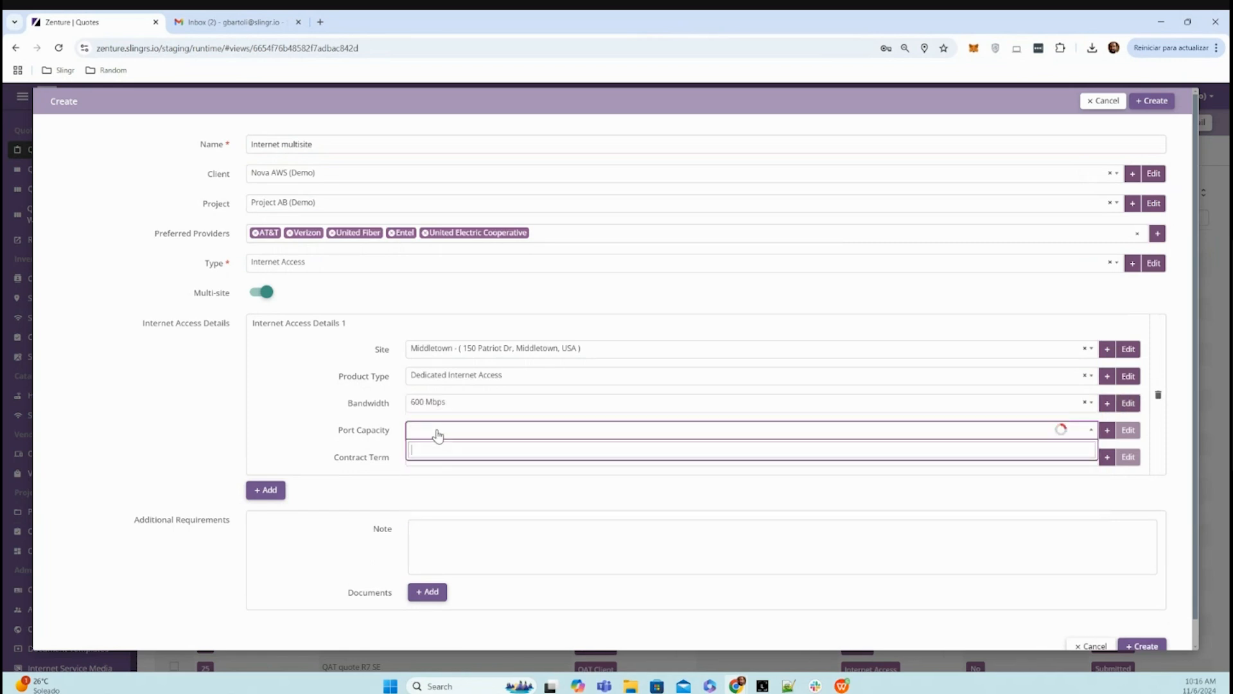
{"action": "left_click", "coordinate": [442, 505]}
{"action": "left_click", "coordinate": [433, 462]}
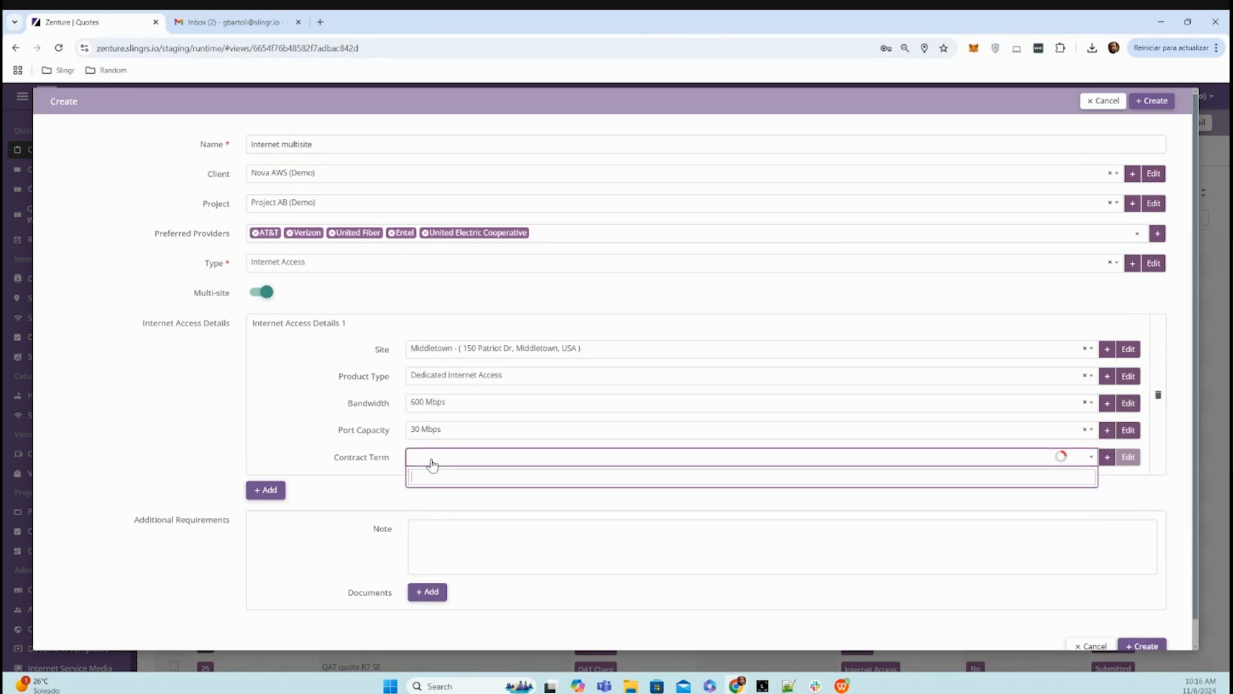
{"action": "scroll", "coordinate": [443, 522], "scroll_direction": "down", "scroll_amount": 3}
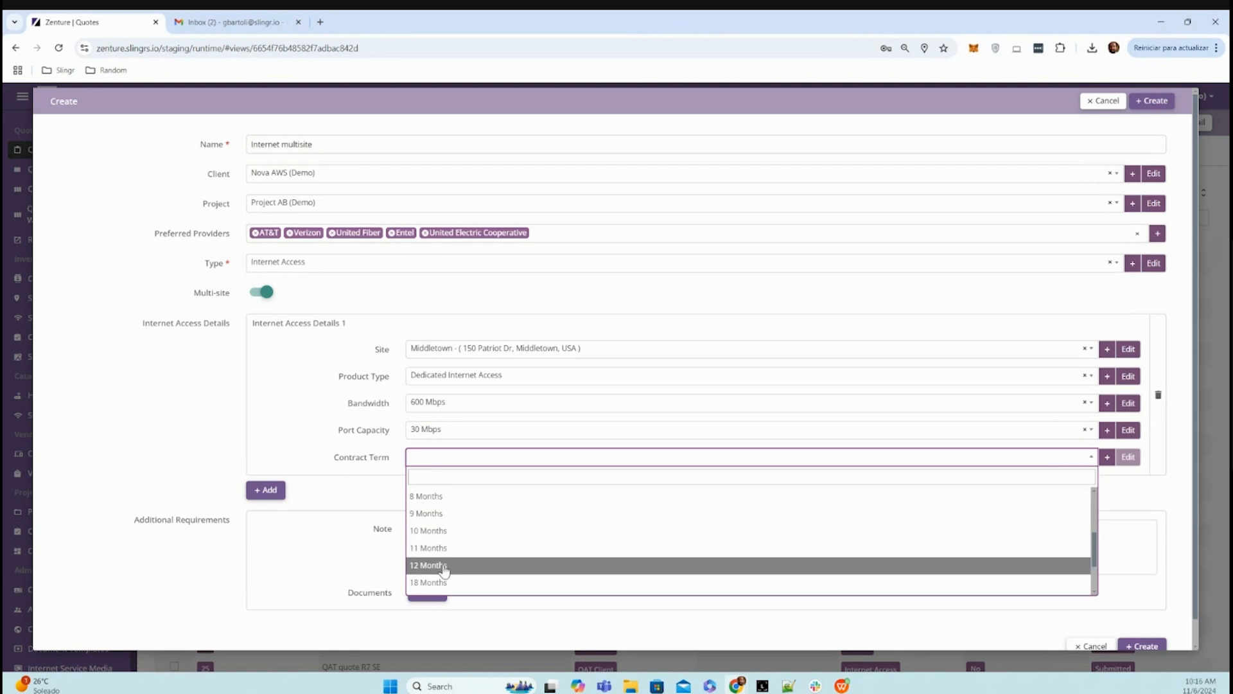
{"action": "left_click", "coordinate": [429, 564]}
- Add a second internet access entry for the Amazon Tracy - CA (Demo) site with product type Broadband
{"action": "left_click", "coordinate": [280, 491]}
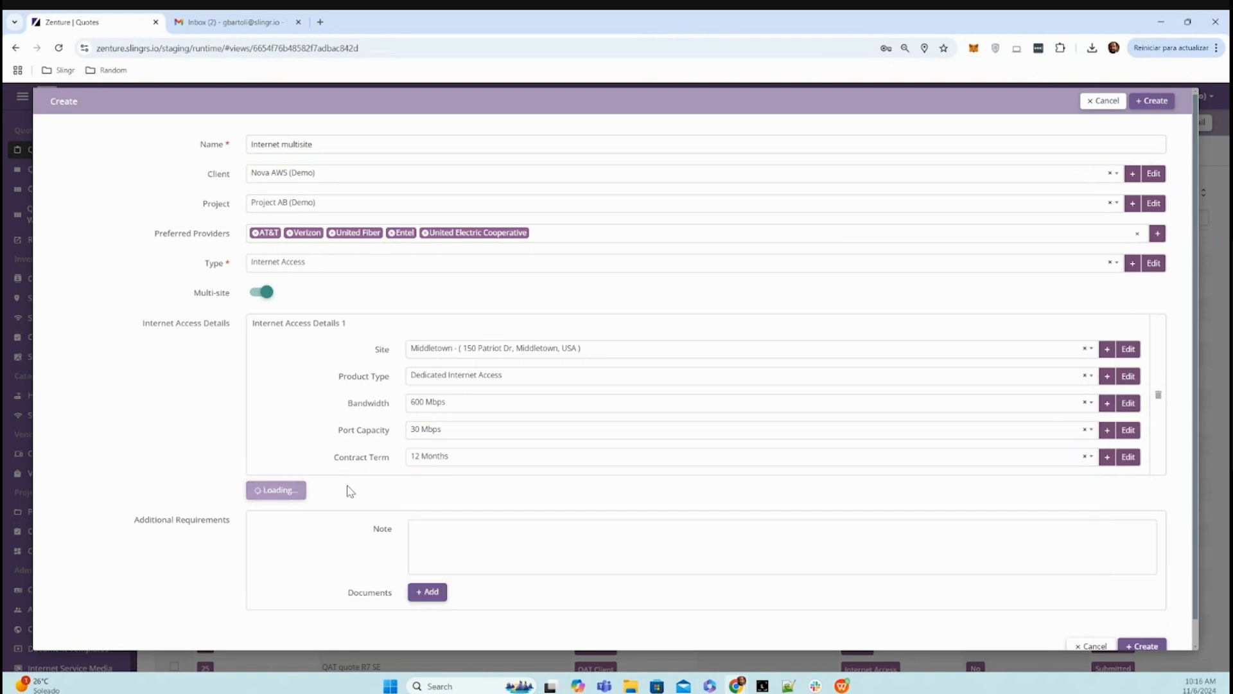
{"action": "scroll", "coordinate": [424, 440], "scroll_direction": "down", "scroll_amount": 3}
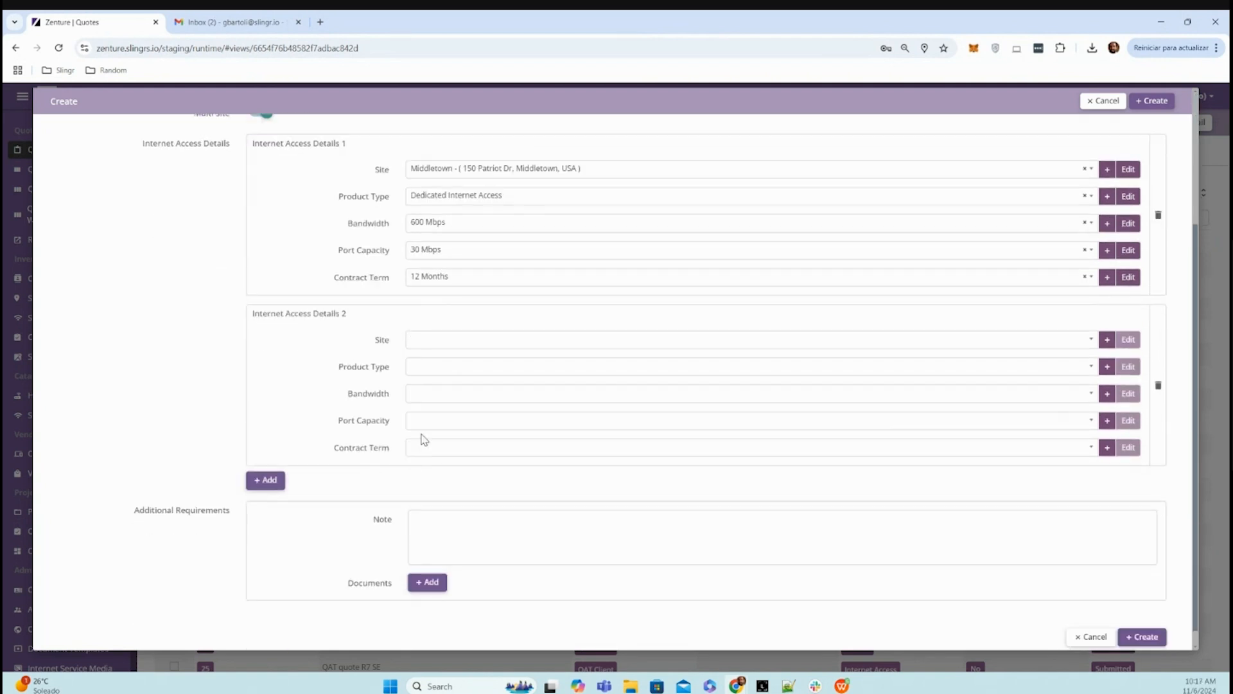
{"action": "left_click", "coordinate": [422, 343]}
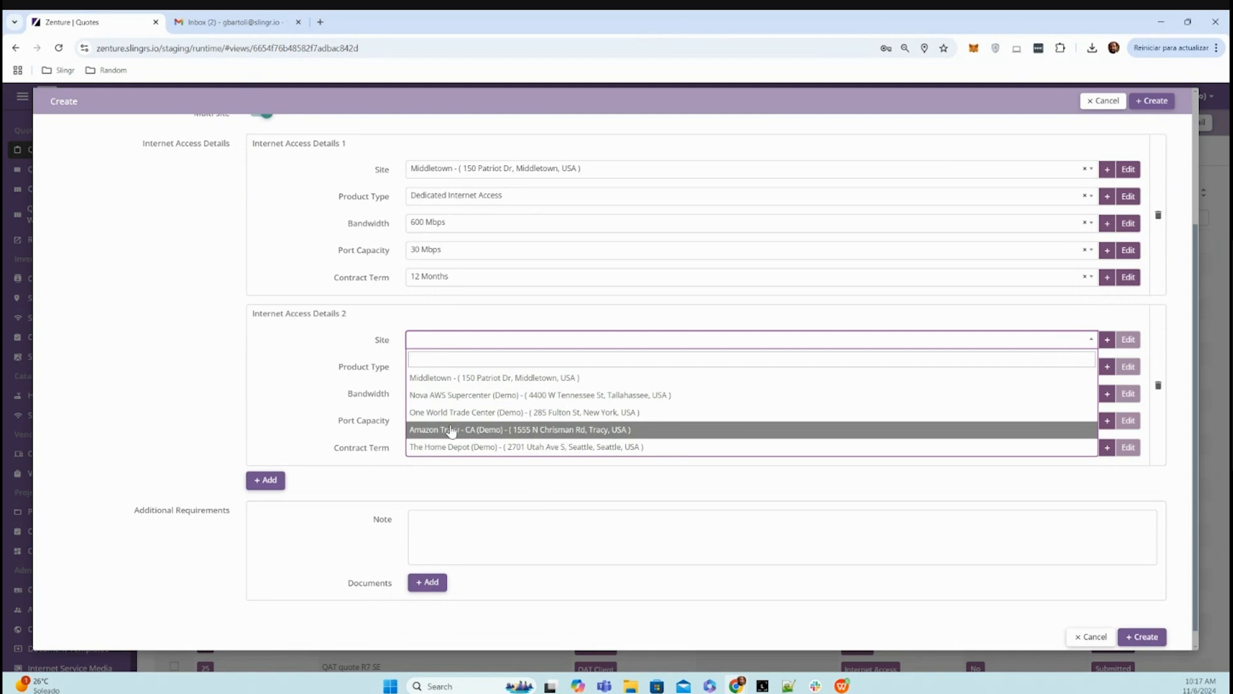
{"action": "left_click", "coordinate": [450, 429]}
{"action": "left_click", "coordinate": [449, 371]}
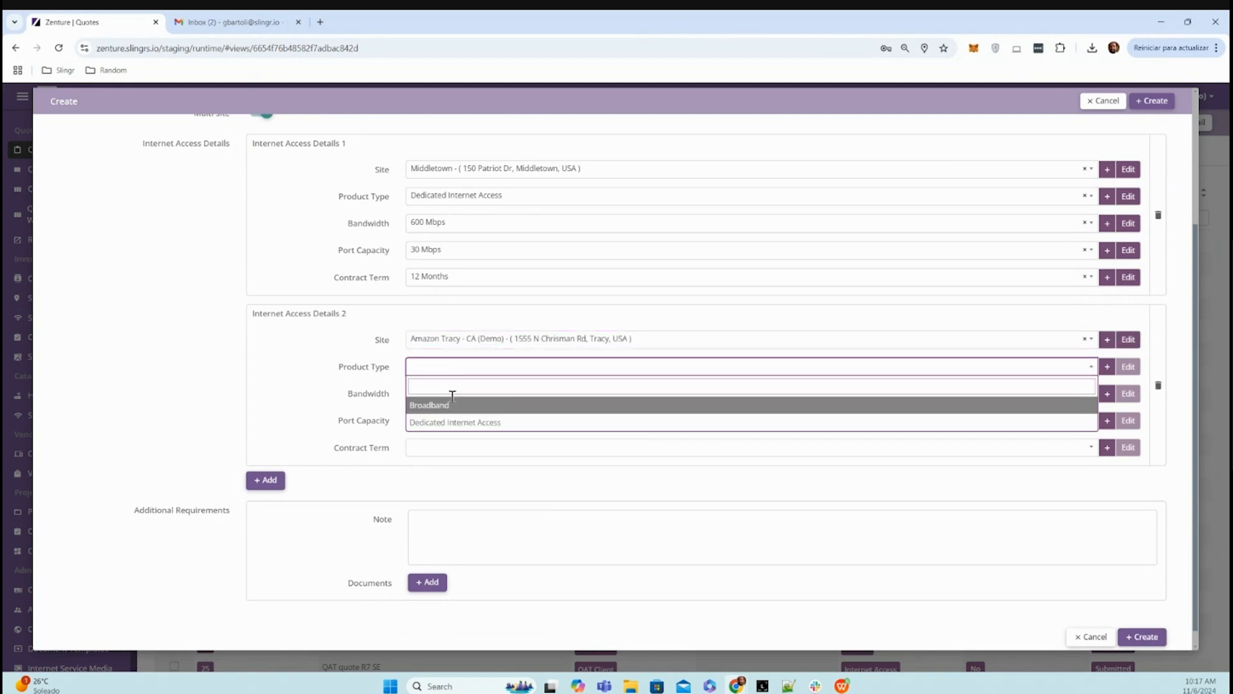
{"action": "left_click", "coordinate": [451, 406]}
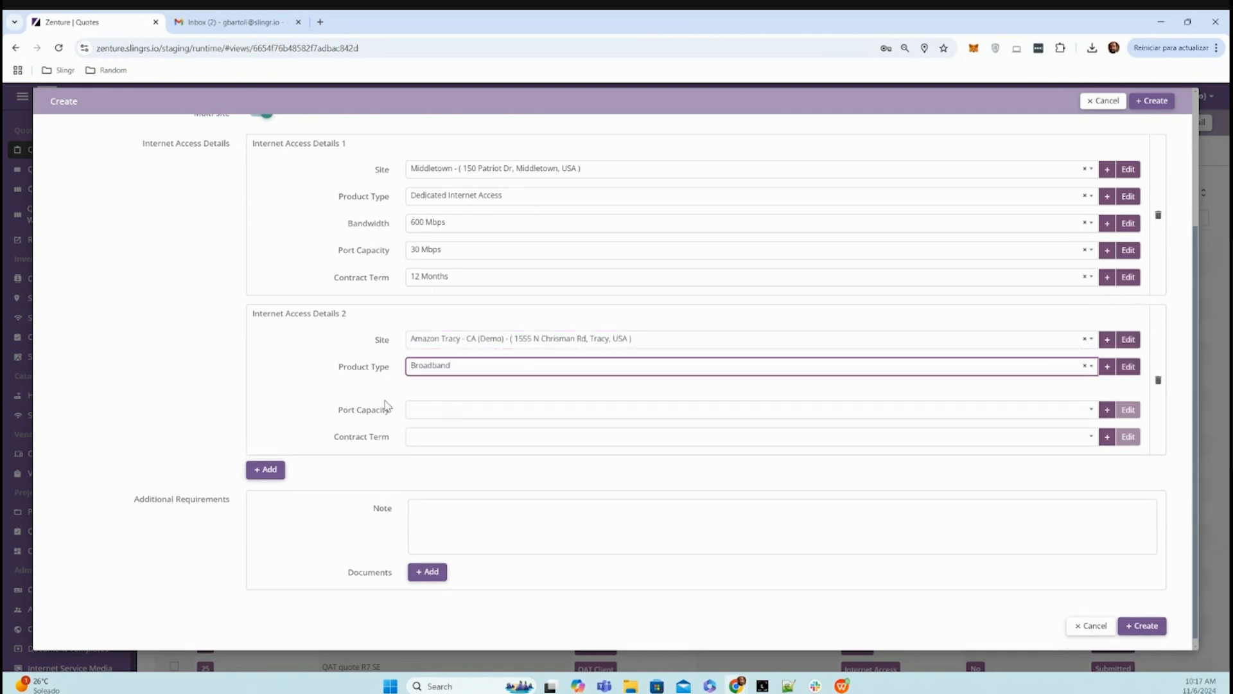
- Set the second entry's download bandwidth to 1 Gbps and its upload bandwidth to 500 Mbps
{"action": "left_click", "coordinate": [444, 399]}
{"action": "scroll", "coordinate": [441, 488], "scroll_direction": "down", "scroll_amount": 5}
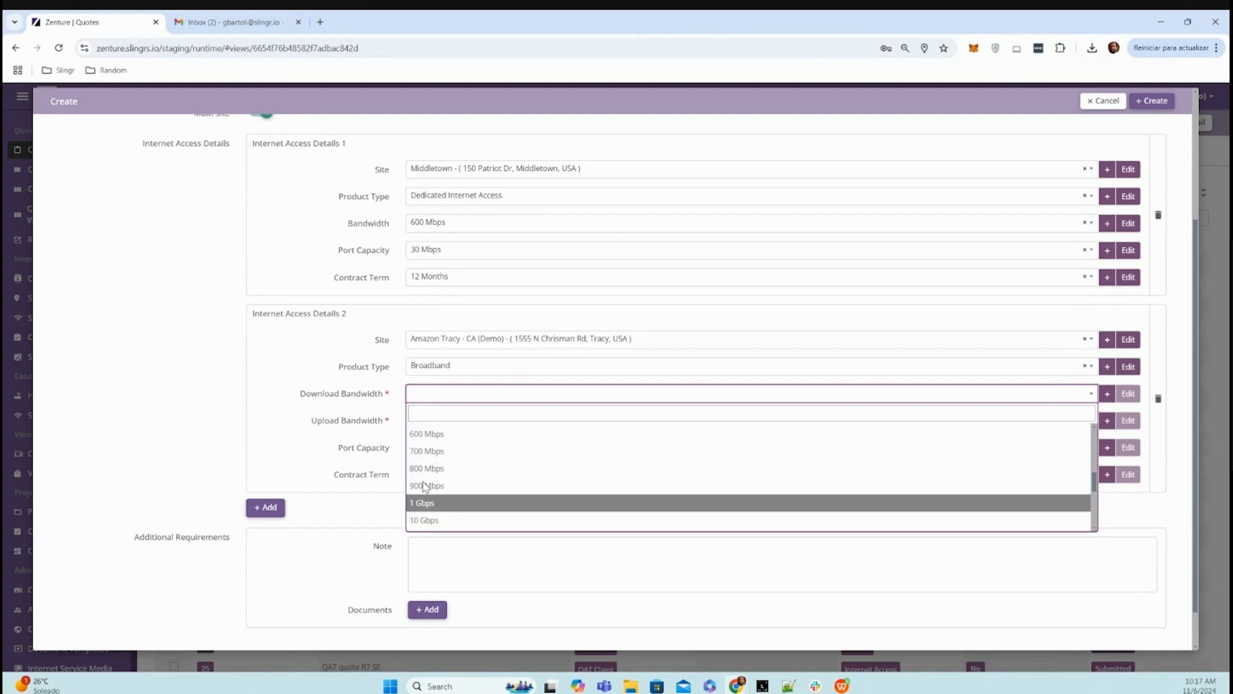
{"action": "left_click", "coordinate": [439, 502]}
{"action": "left_click", "coordinate": [447, 426]}
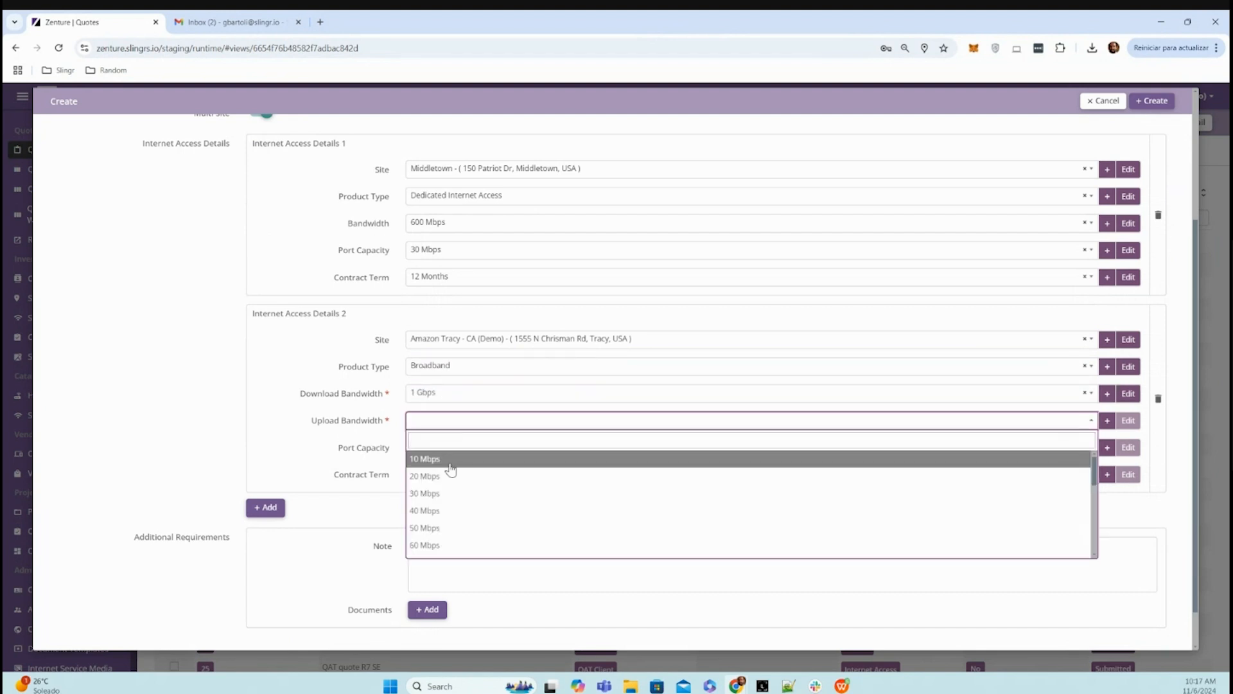
{"action": "scroll", "coordinate": [450, 501], "scroll_direction": "down", "scroll_amount": 3}
{"action": "left_click", "coordinate": [447, 504]}
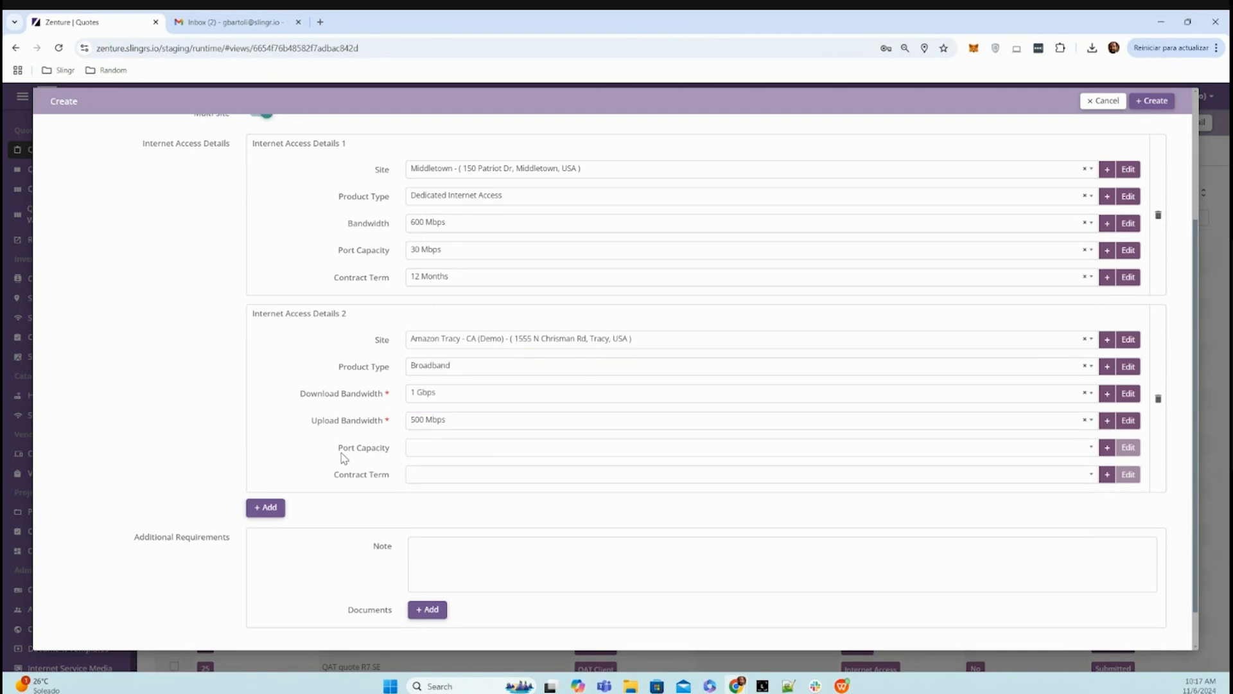
- Set the second entry's port capacity to 200 Mbps and its contract term to 24 Months
{"action": "left_click", "coordinate": [445, 458]}
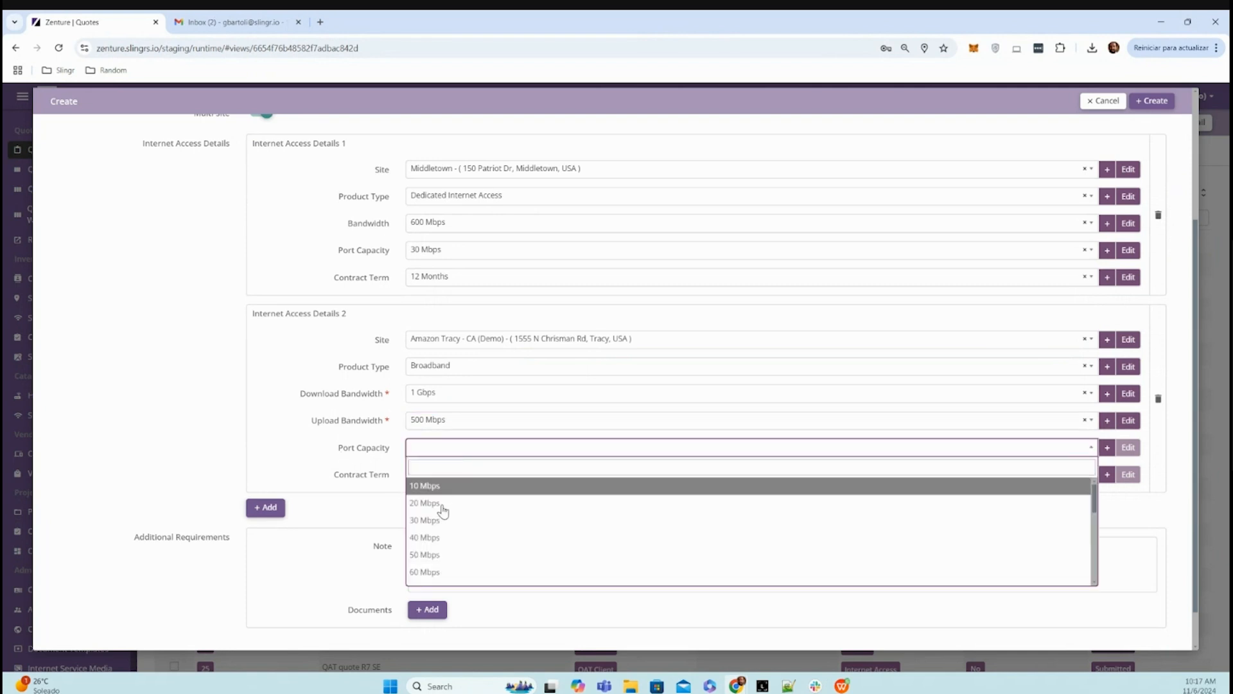
{"action": "scroll", "coordinate": [430, 540], "scroll_direction": "down", "scroll_amount": 2}
{"action": "left_click", "coordinate": [442, 540]}
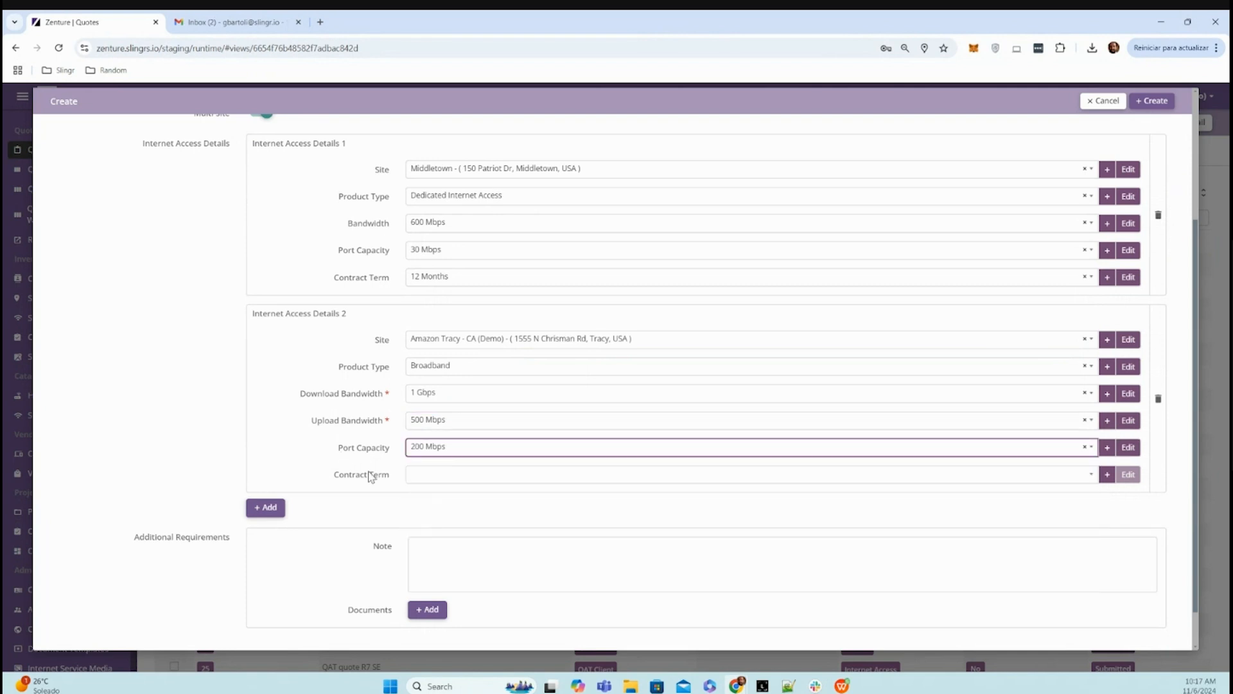
{"action": "left_click", "coordinate": [441, 481]}
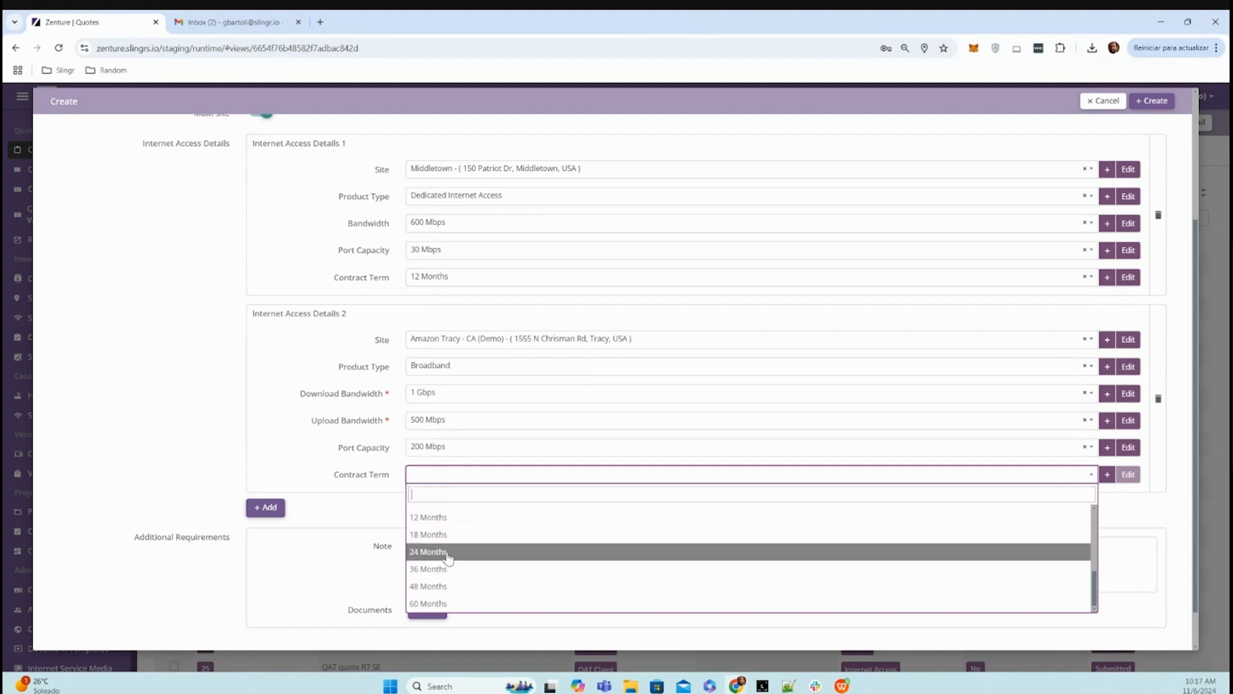
{"action": "left_click", "coordinate": [444, 550]}
- Add the note "some additional requirements here" to the request's additional requirements and create the request
{"action": "scroll", "coordinate": [484, 507], "scroll_direction": "down", "scroll_amount": 1}
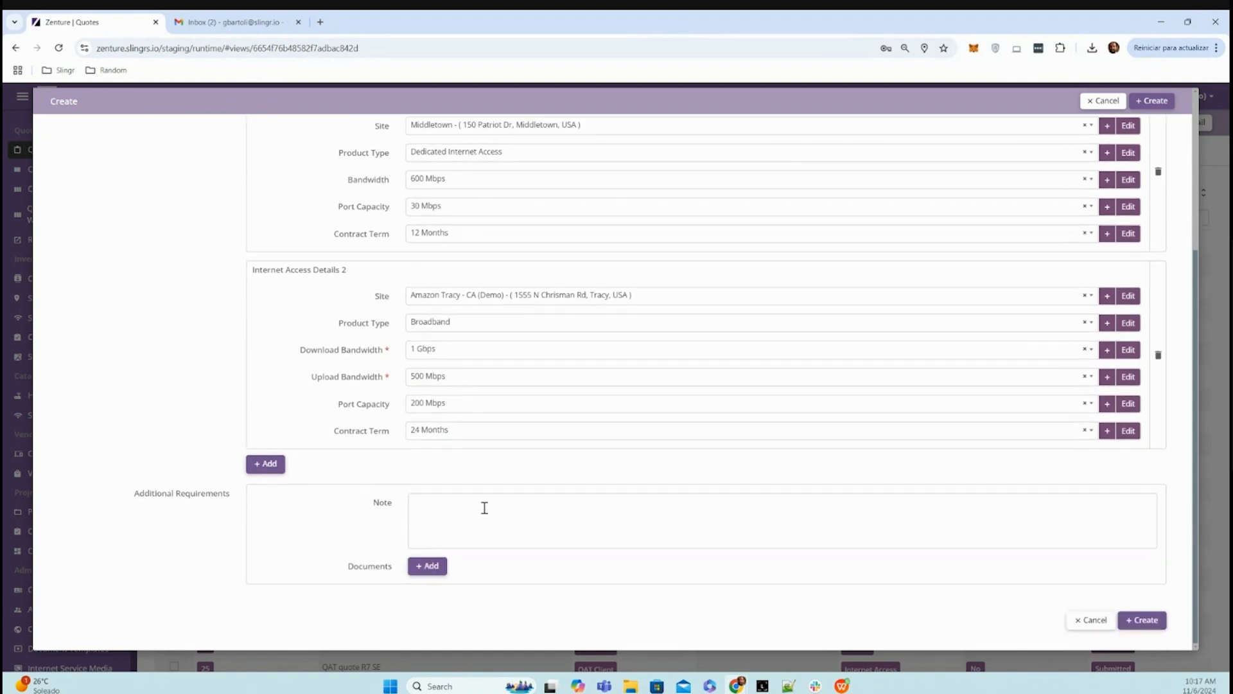
{"action": "left_click", "coordinate": [485, 508]}
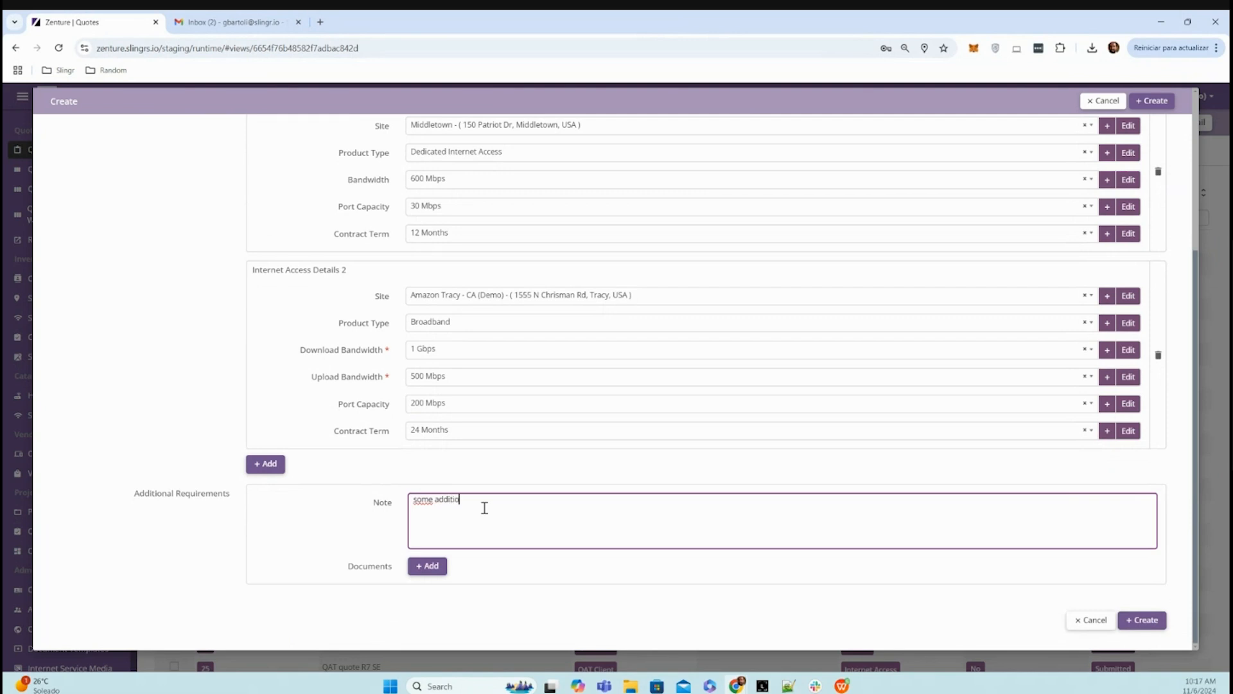
{"action": "type", "text": "some additional requirements here"}
{"action": "left_click", "coordinate": [324, 530]}
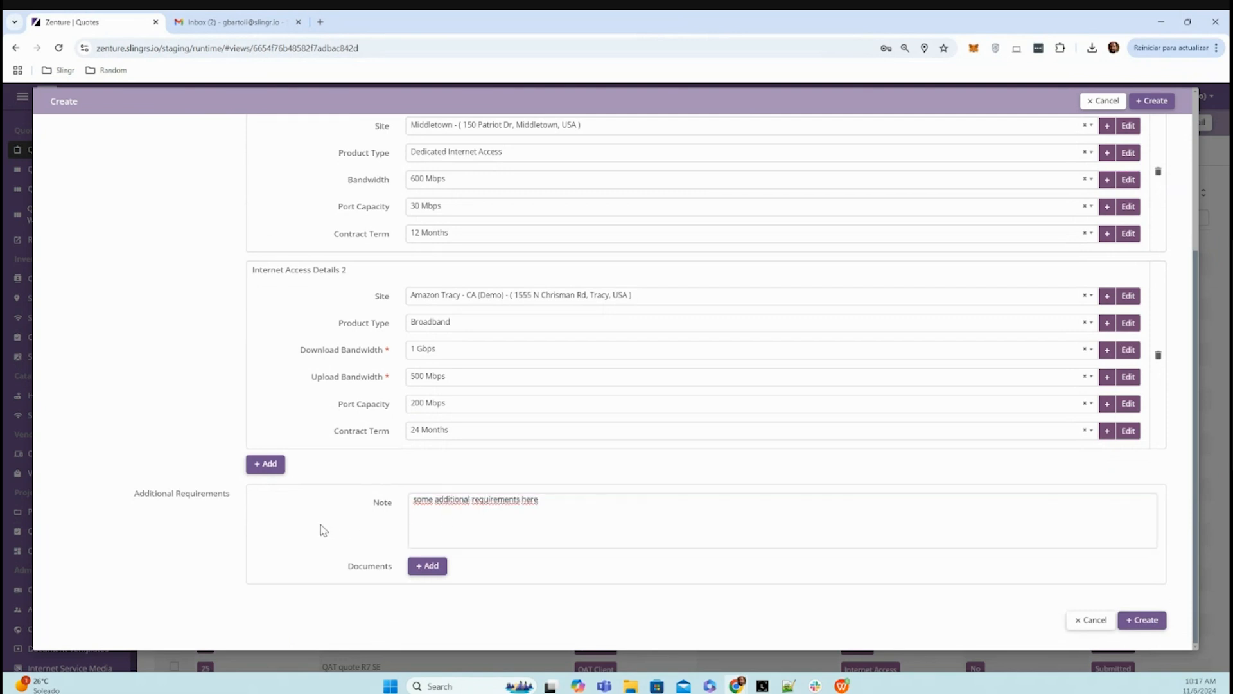
{"action": "left_click", "coordinate": [1147, 617]}
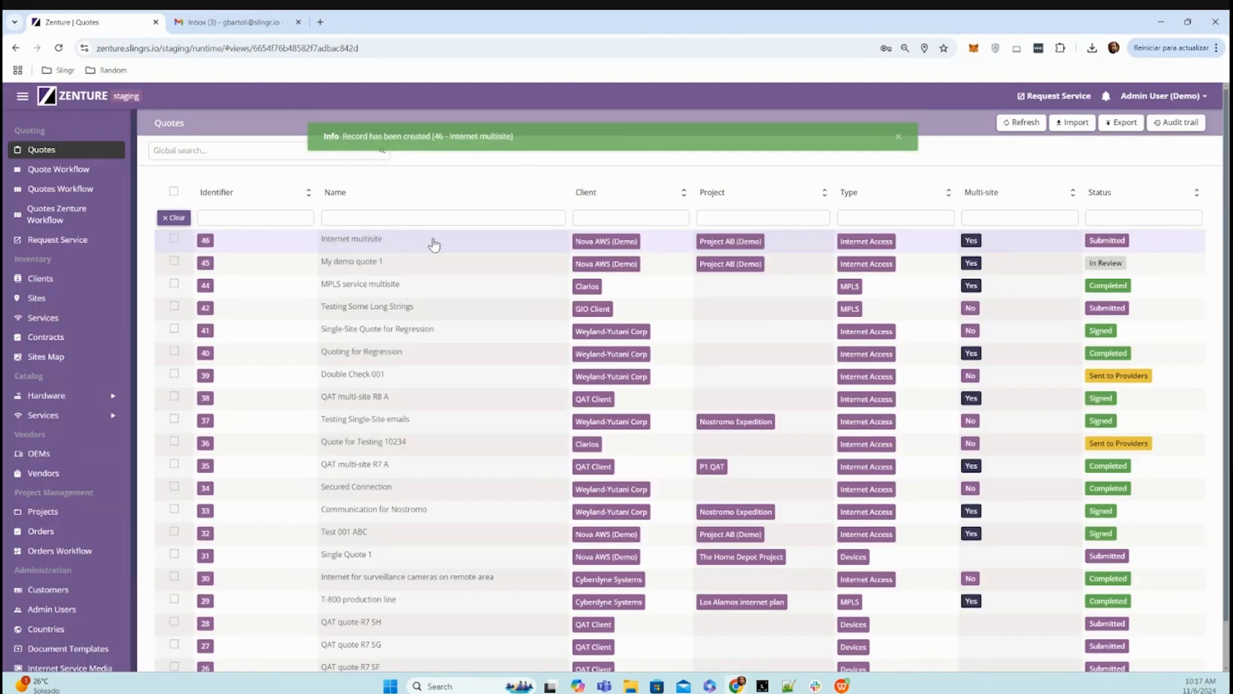
- Open the new Internet multisite quote, check its details, and move it to review with confirmation
{"action": "left_click", "coordinate": [436, 244]}
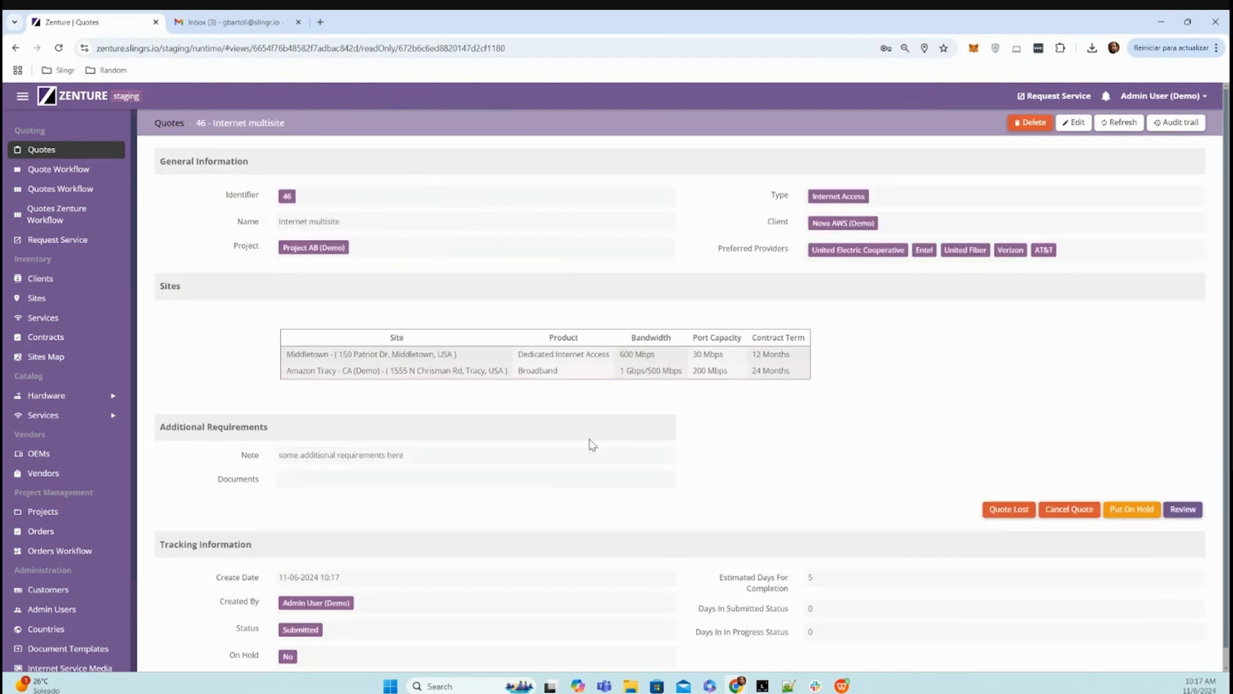
{"action": "scroll", "coordinate": [592, 444], "scroll_direction": "down", "scroll_amount": 1}
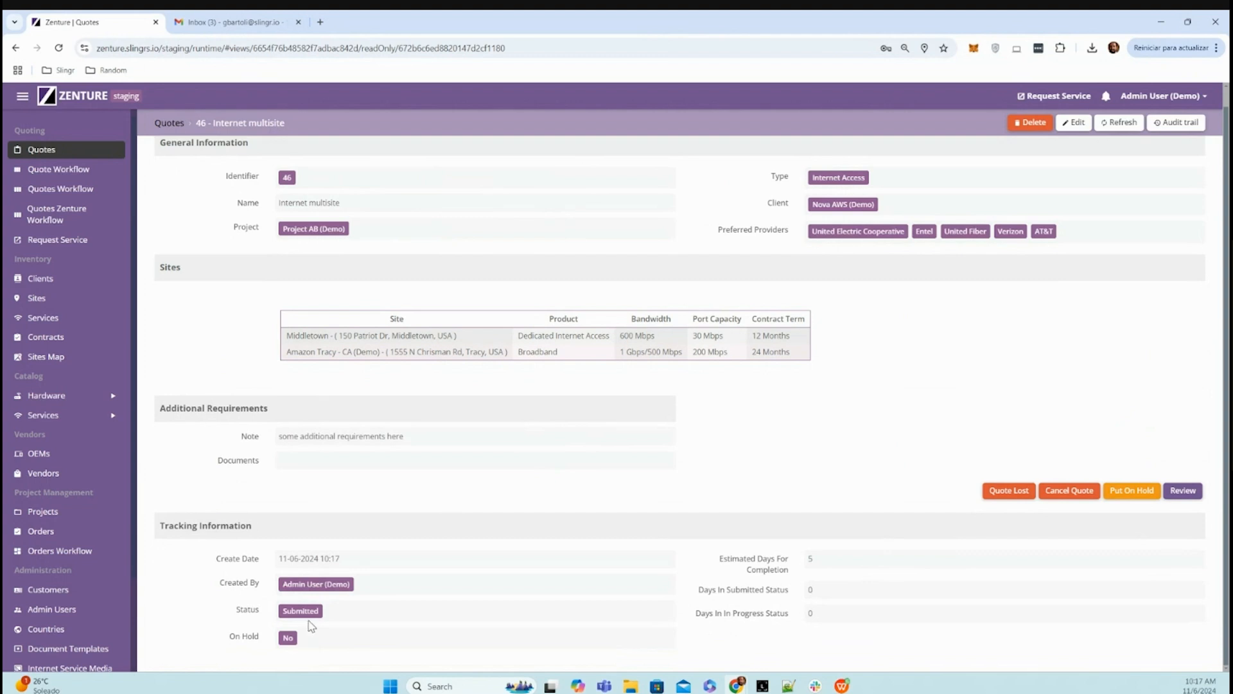
{"action": "scroll", "coordinate": [303, 583], "scroll_direction": "up", "scroll_amount": 1}
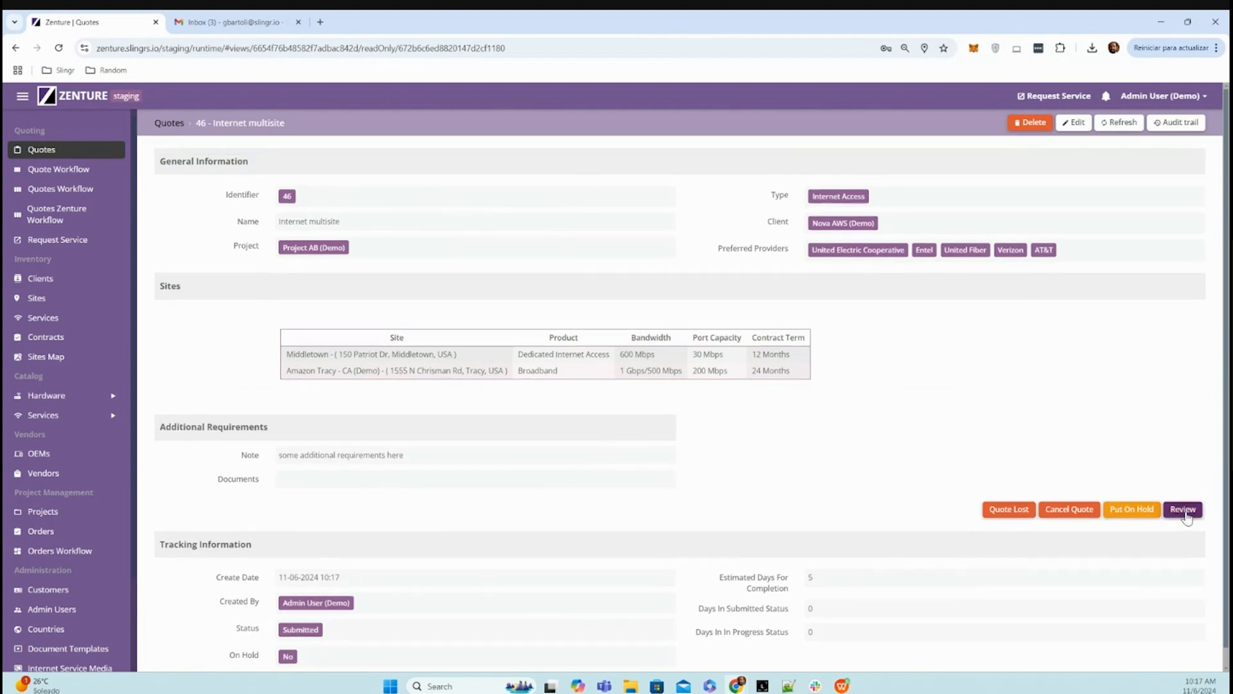
{"action": "left_click", "coordinate": [1186, 512]}
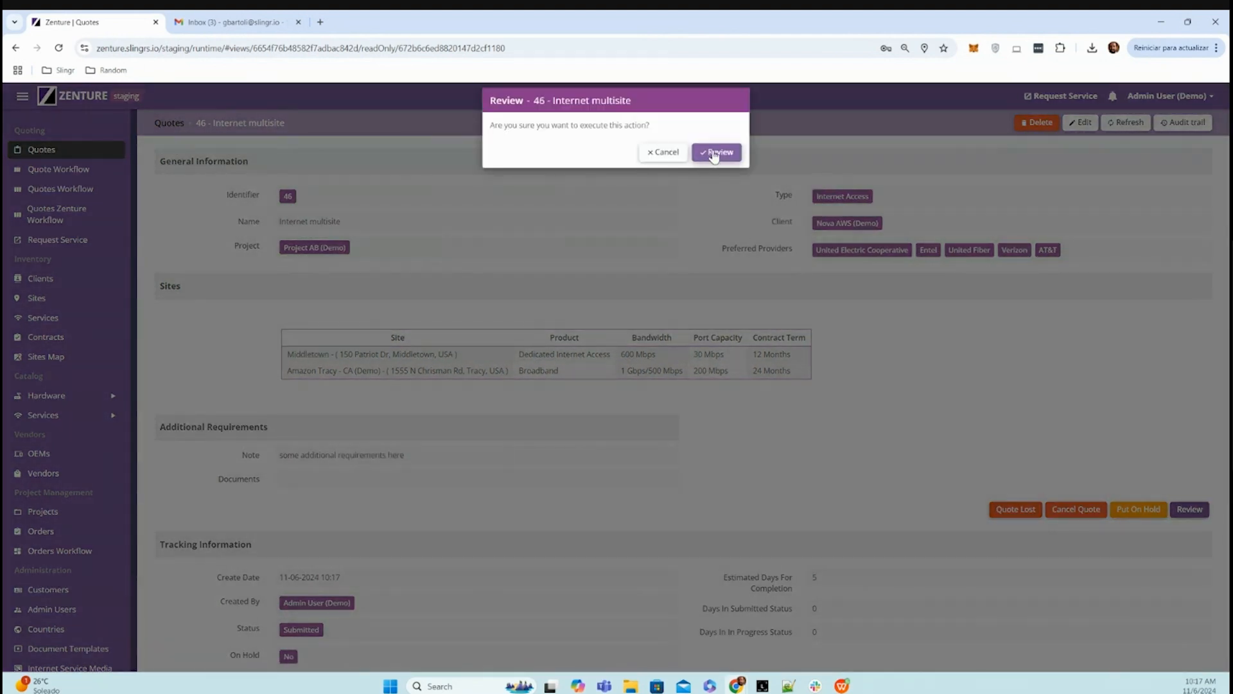
{"action": "left_click", "coordinate": [716, 152]}
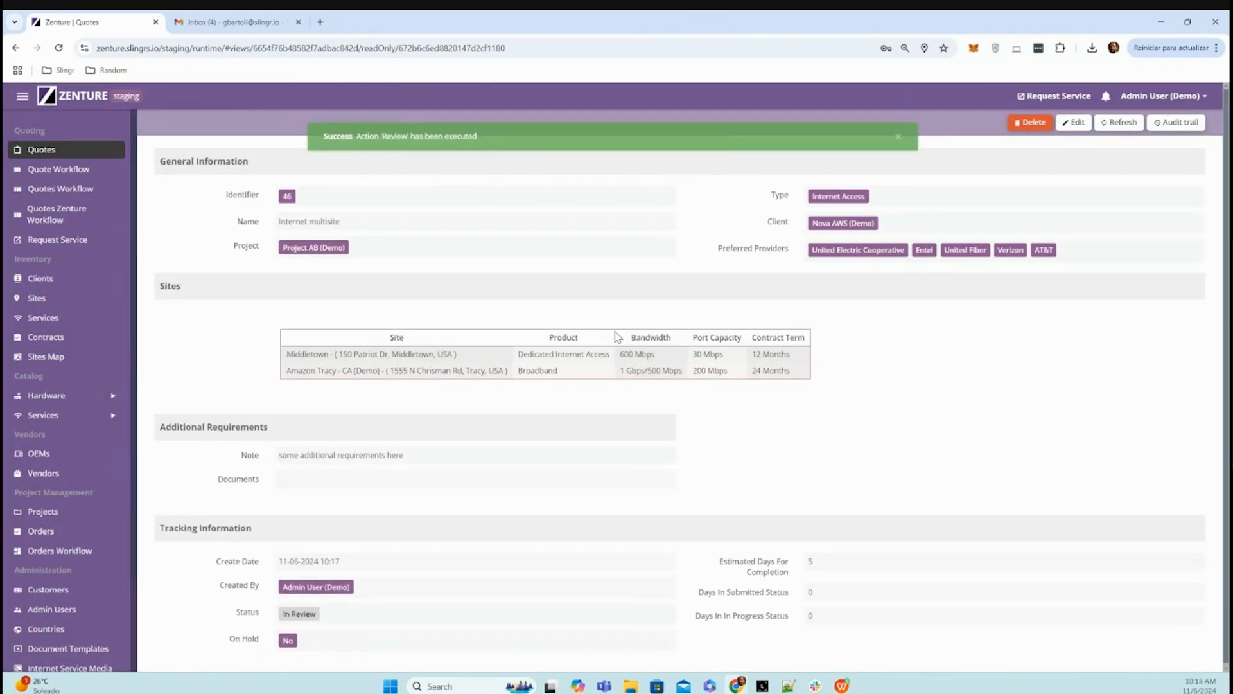
- Edit the quote and remove Entel and United Fiber from its preferred providers
{"action": "left_click", "coordinate": [1074, 122]}
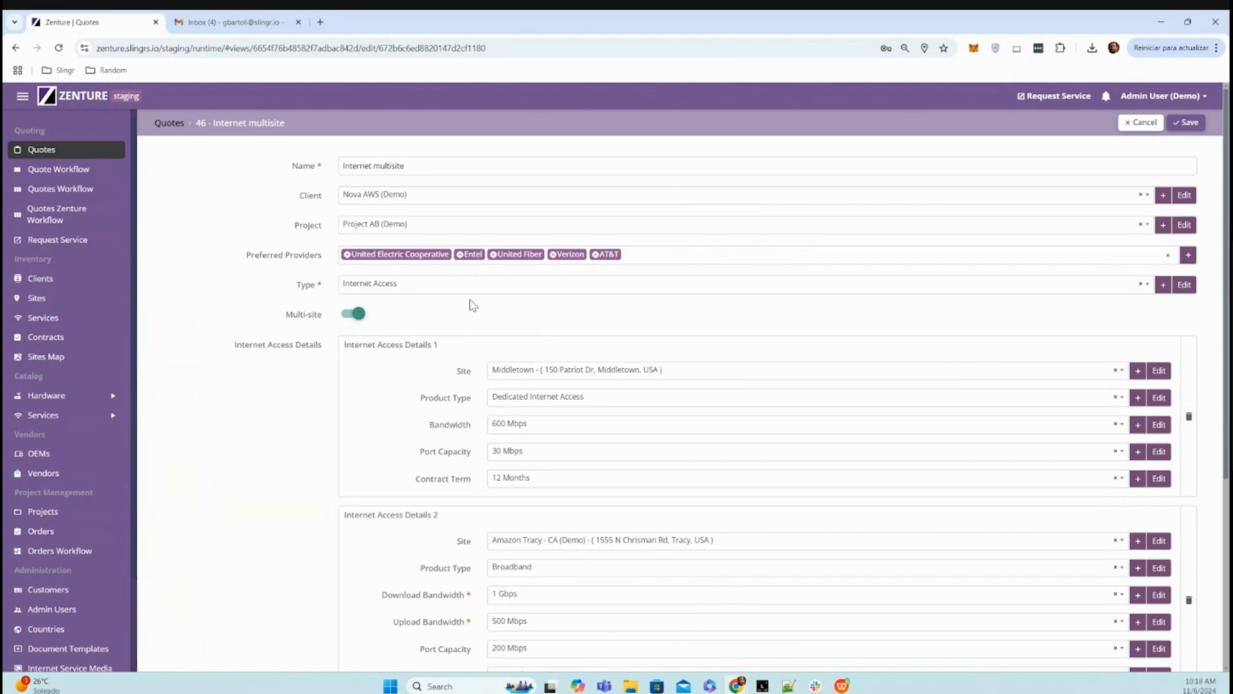
{"action": "left_click", "coordinate": [460, 255]}
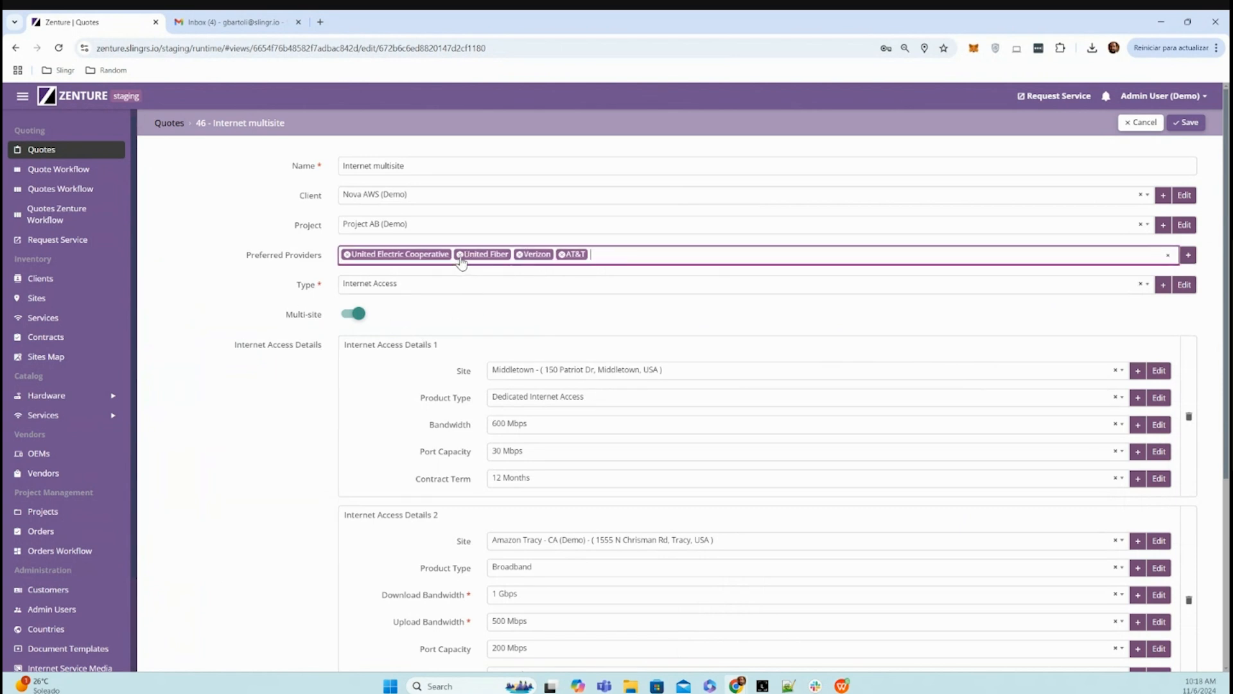
{"action": "left_click", "coordinate": [310, 289]}
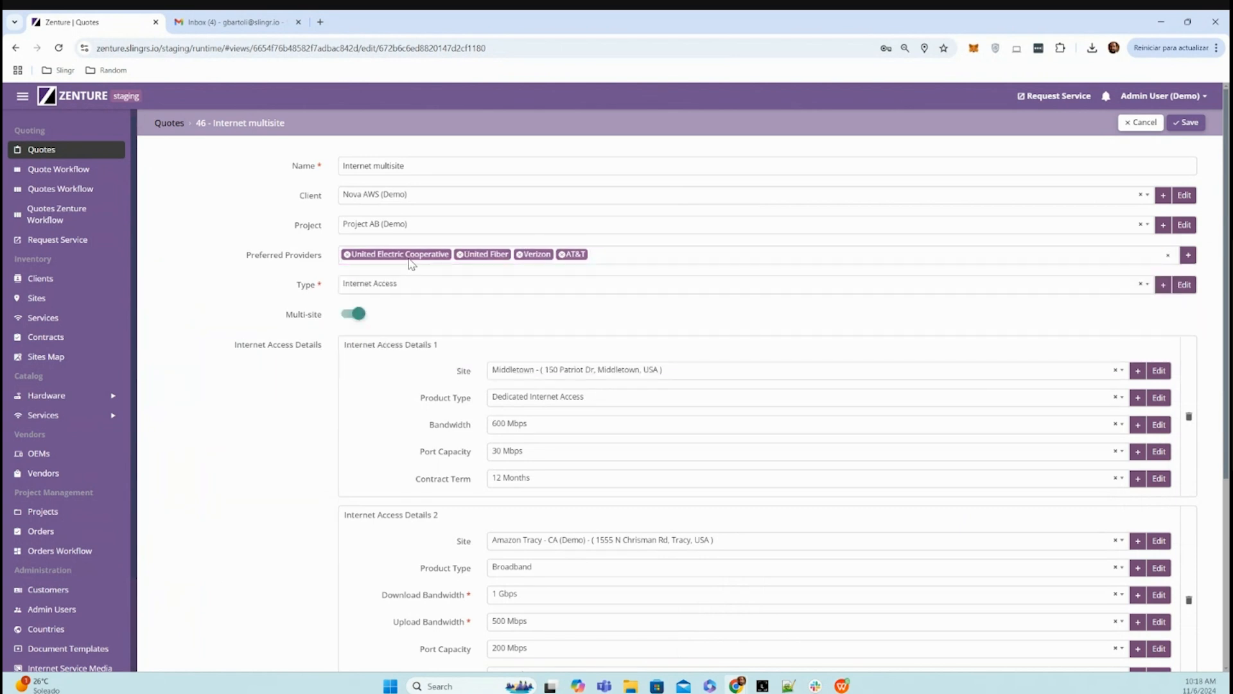
{"action": "left_click", "coordinate": [460, 255]}
{"action": "left_click", "coordinate": [269, 293]}
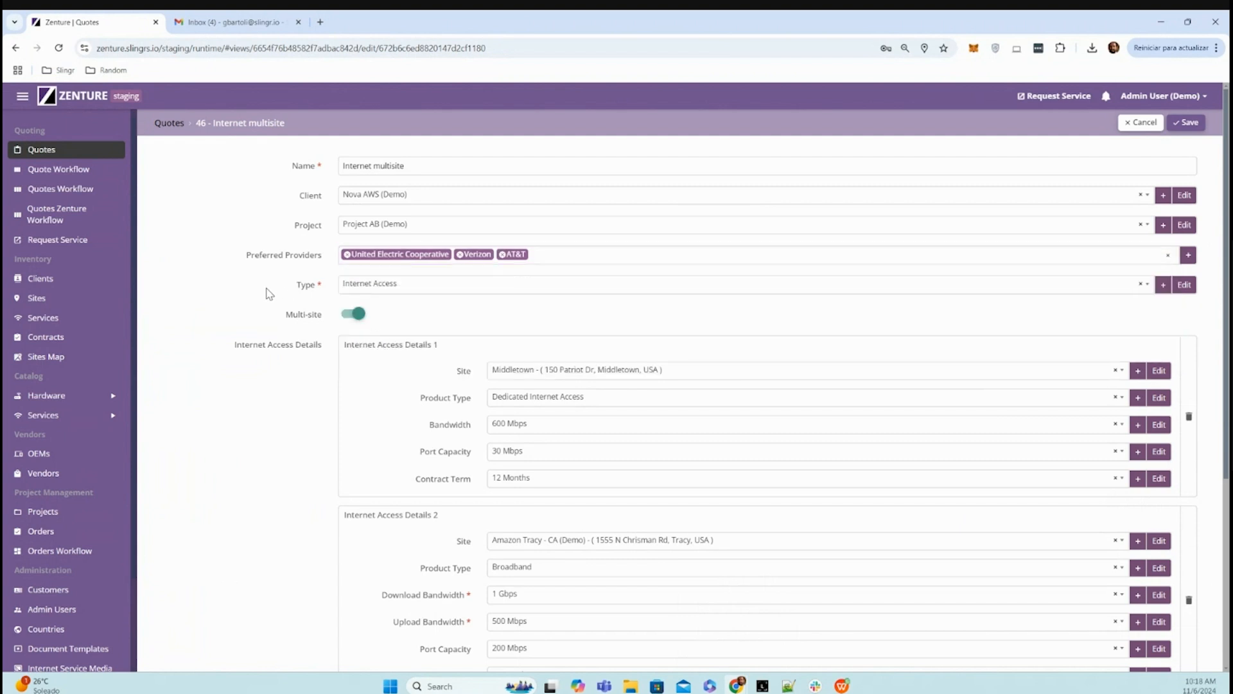
- Add Aryaka Networks to the preferred providers and save the quote
{"action": "left_click", "coordinate": [595, 252]}
{"action": "scroll", "coordinate": [440, 347], "scroll_direction": "down", "scroll_amount": 2}
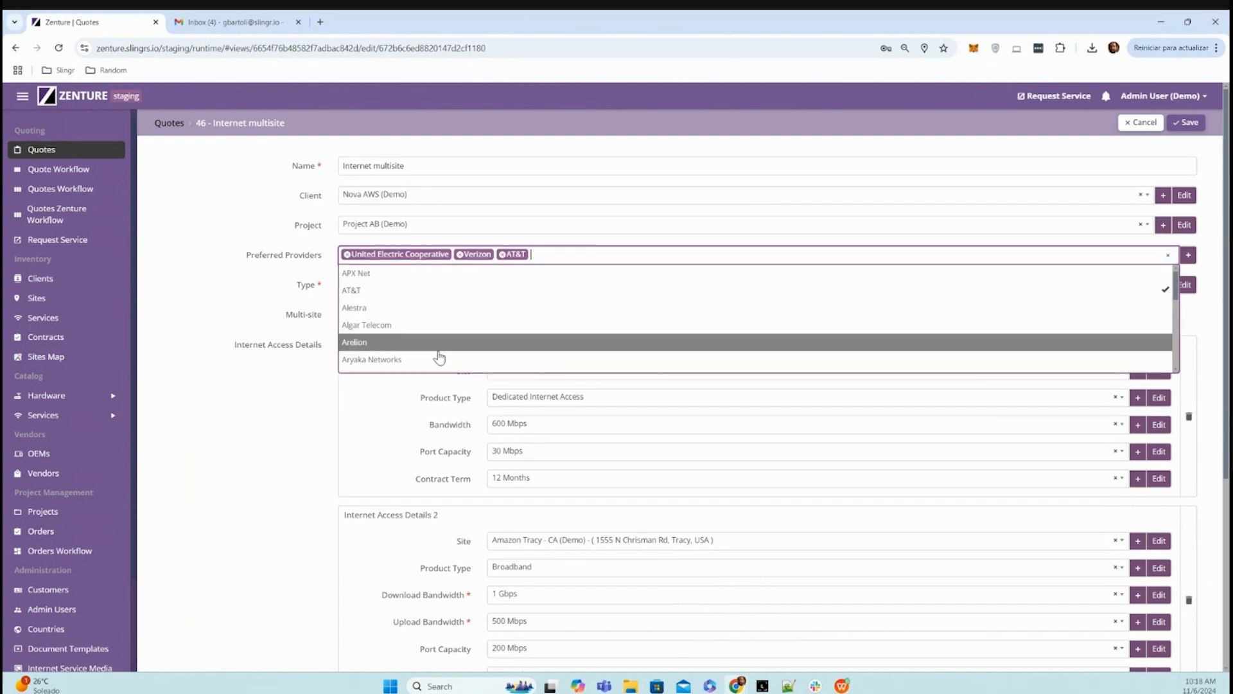
{"action": "scroll", "coordinate": [416, 312], "scroll_direction": "up", "scroll_amount": 2}
{"action": "left_click", "coordinate": [409, 308]}
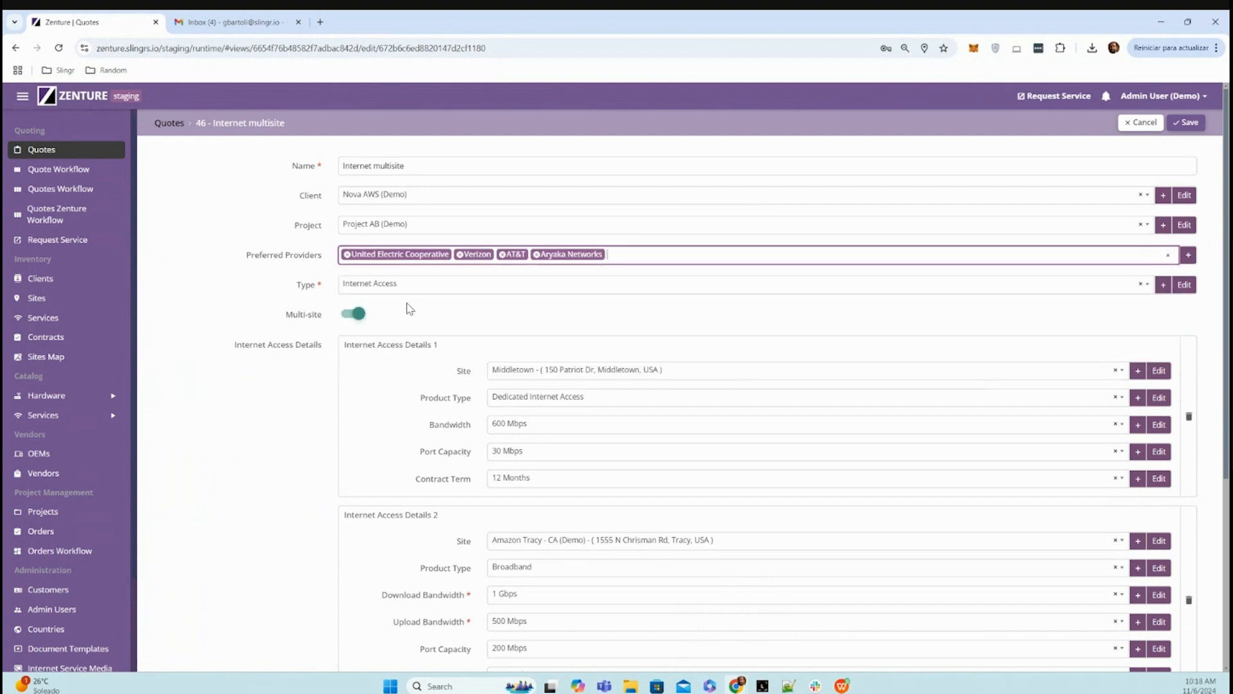
{"action": "scroll", "coordinate": [284, 450], "scroll_direction": "down", "scroll_amount": 3}
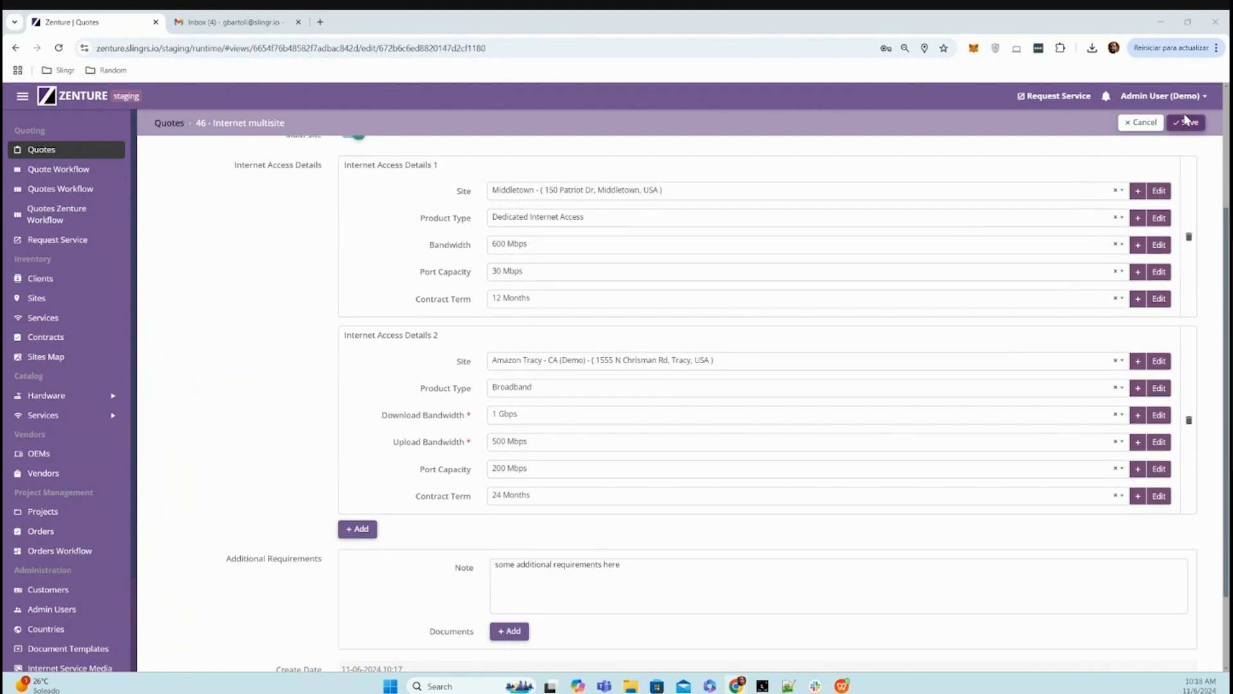
{"action": "left_click", "coordinate": [1187, 124]}
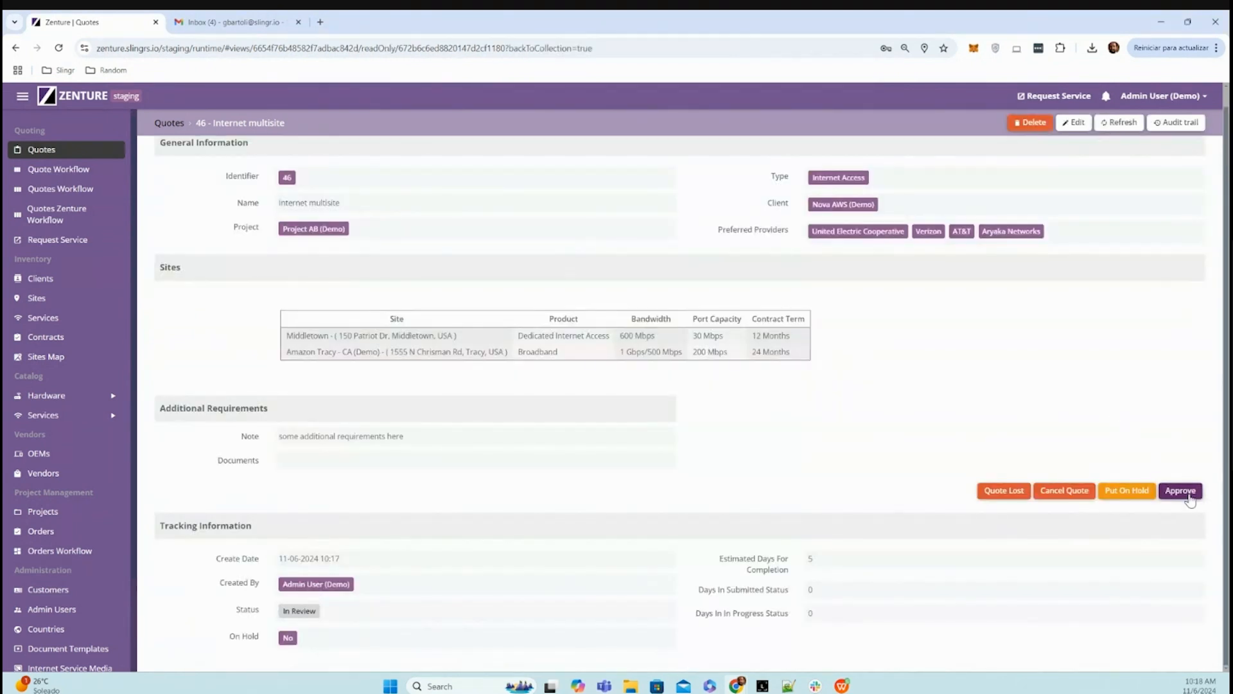
- Approve the quote and look through the provider cost columns of its Sites table
{"action": "left_click", "coordinate": [1181, 491]}
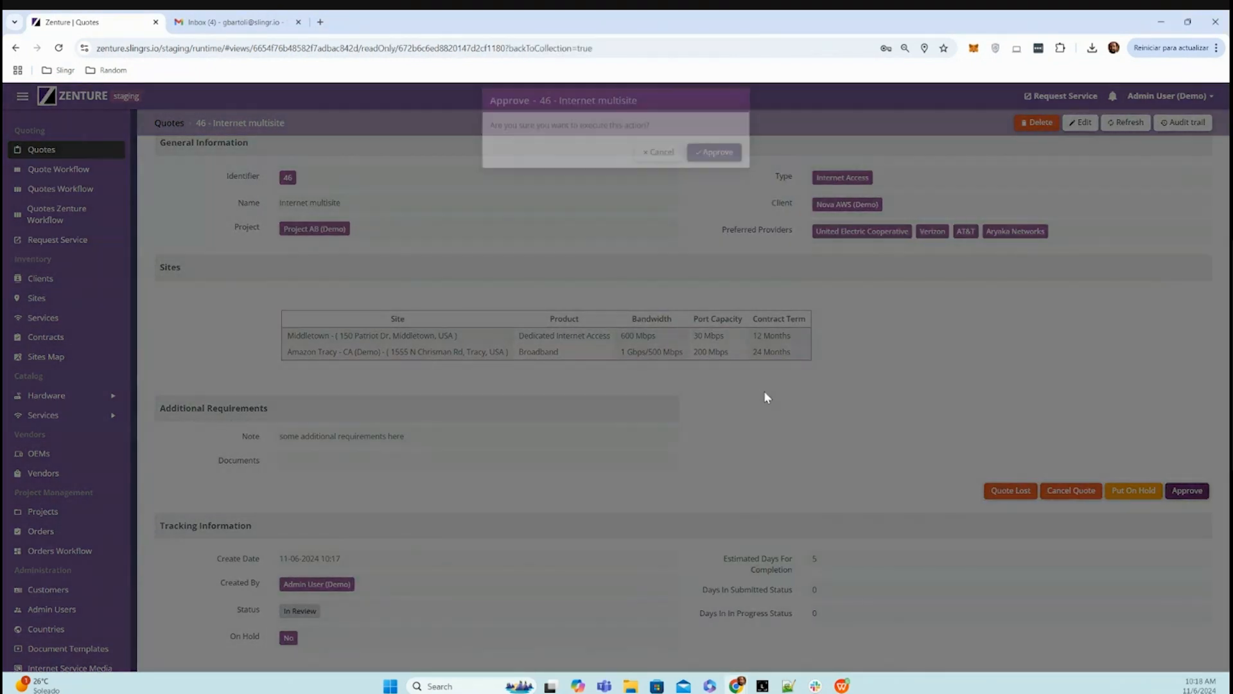
{"action": "left_click", "coordinate": [727, 156]}
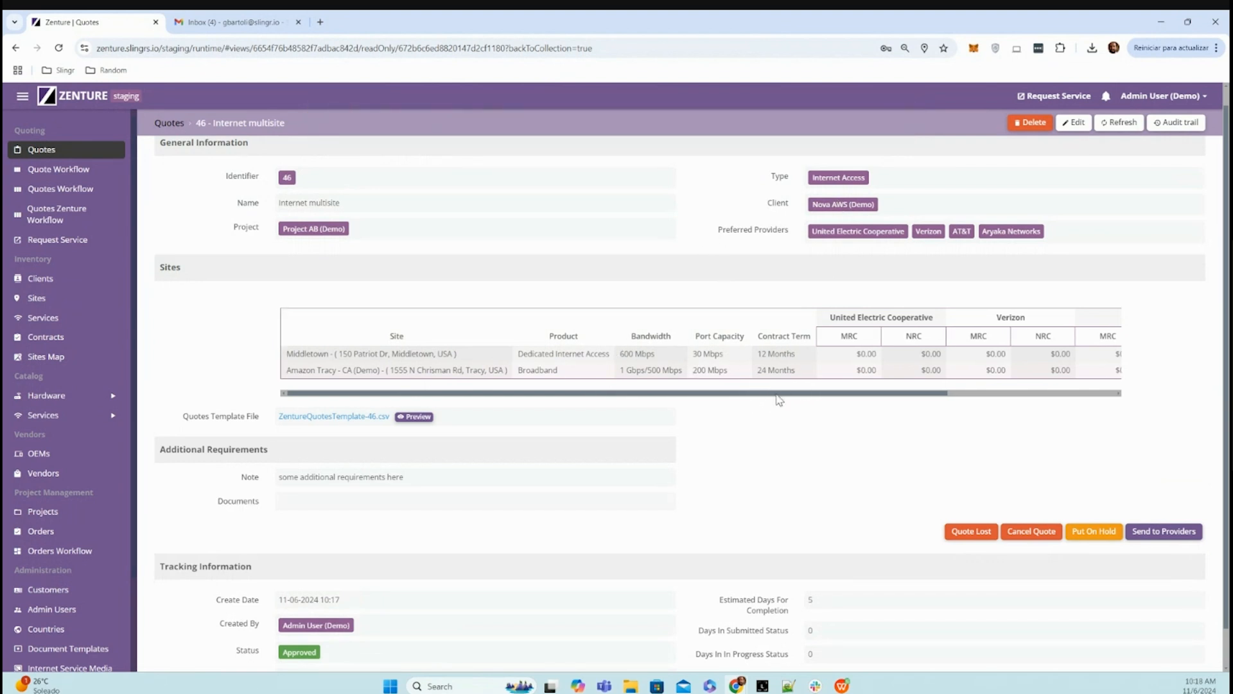
{"action": "left_click_drag", "start_coordinate": [776, 395], "coordinate": [1012, 395]}
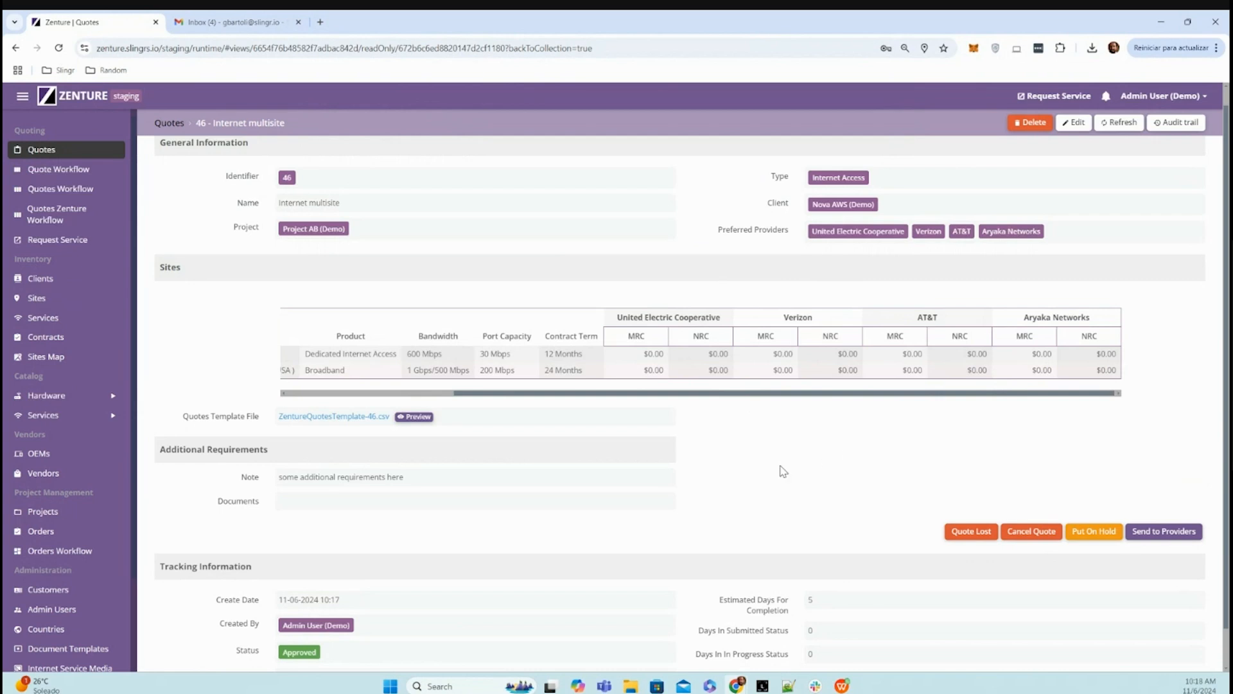
- Open ZentureQuotesTemplate-46.csv in the spreadsheet program and examine the MRC and NRC cells of both sites
{"action": "left_click", "coordinate": [983, 78]}
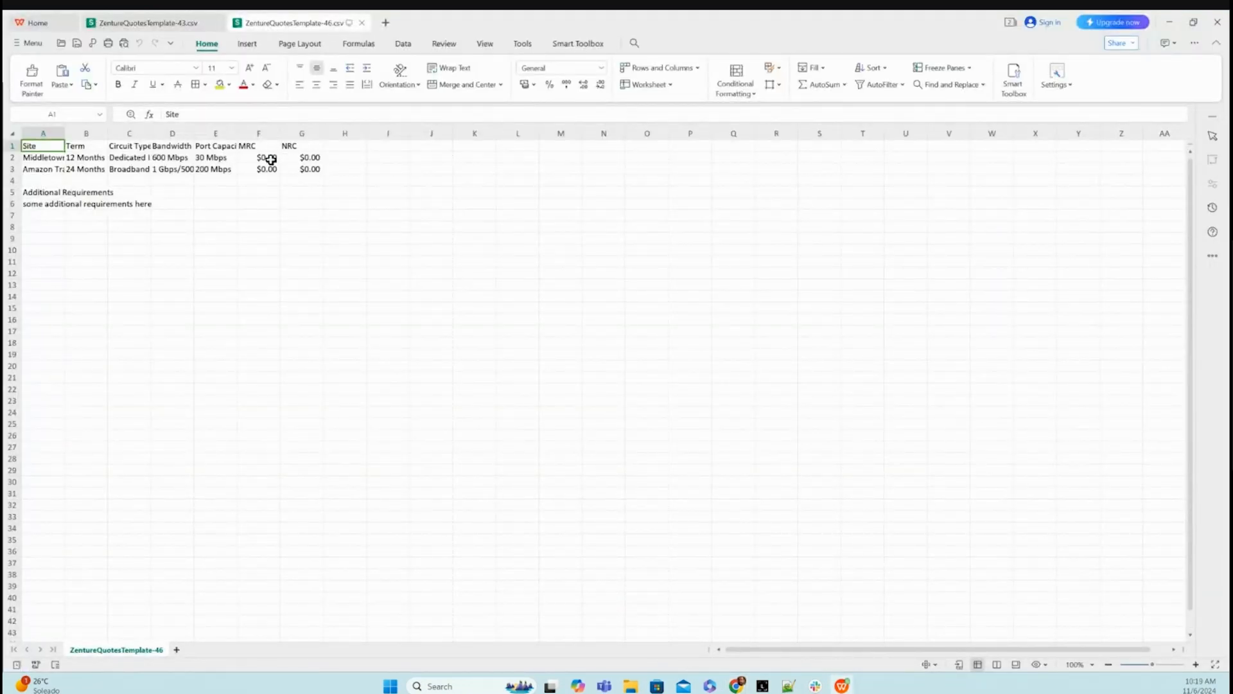
{"action": "left_click_drag", "start_coordinate": [277, 157], "coordinate": [302, 168]}
{"action": "left_click", "coordinate": [303, 226]}
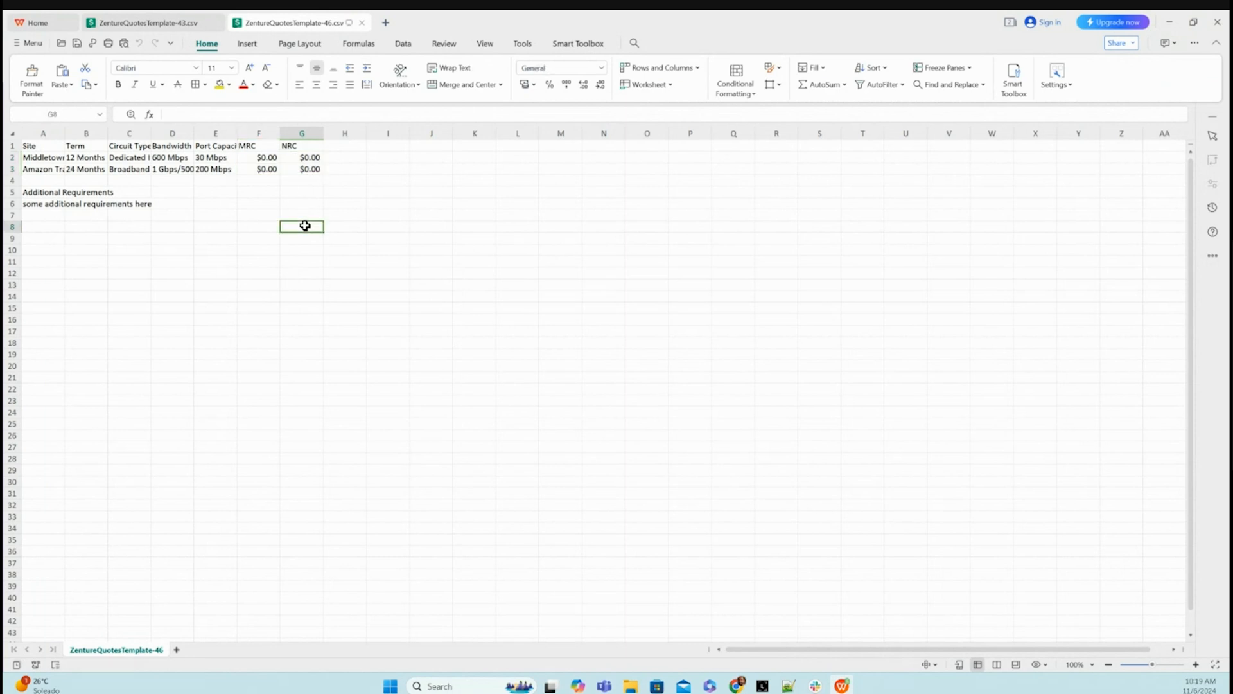
- Switch to Gmail and read the status change email for quote request 46 - Internet multisite
{"action": "left_click", "coordinate": [245, 26]}
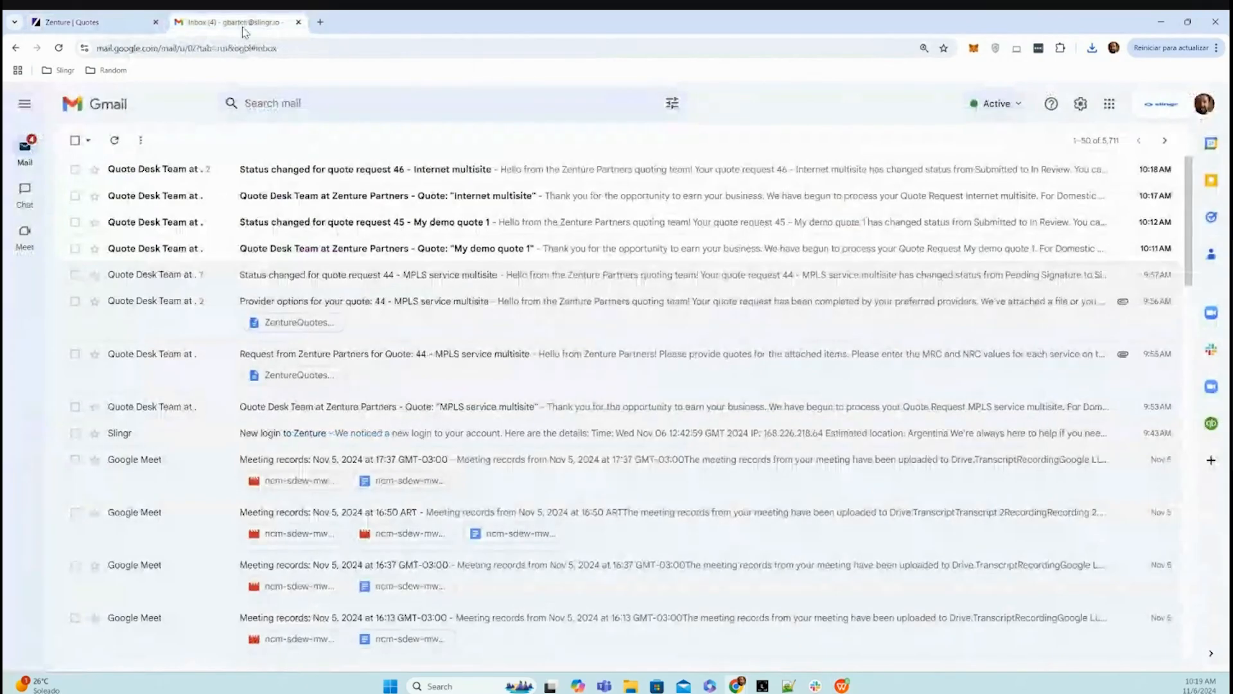
{"action": "left_click", "coordinate": [332, 173]}
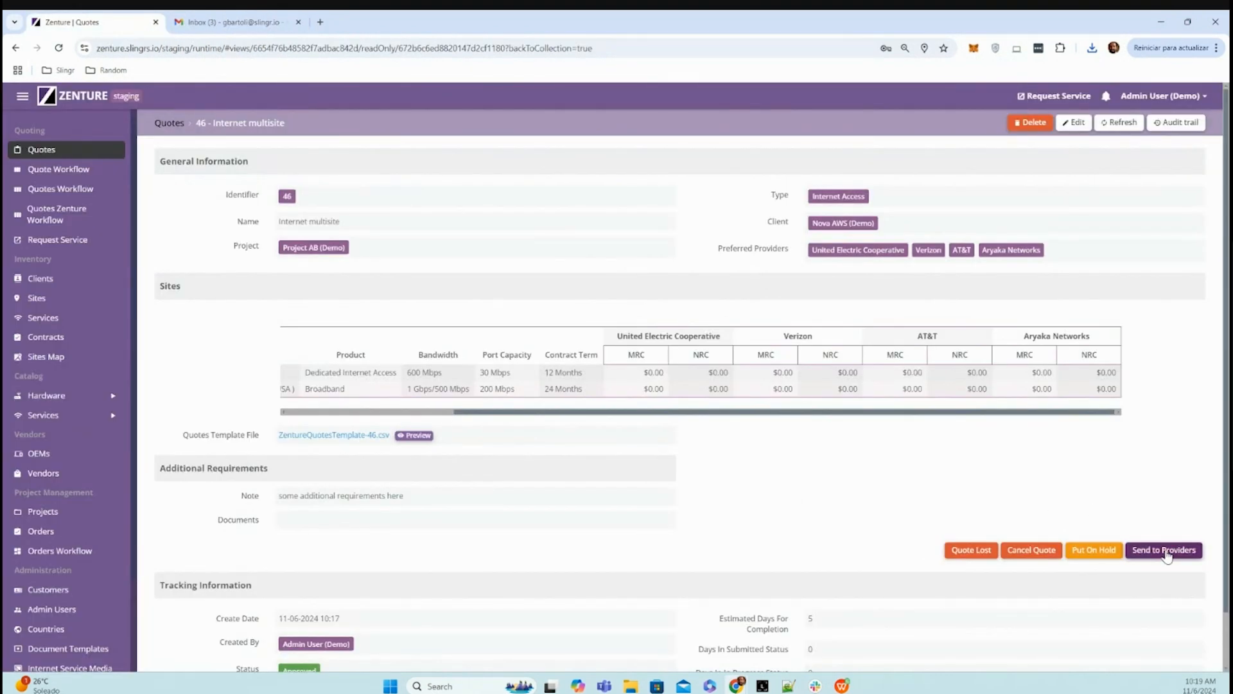
- Remove AT&T QAT contact from the AT&T quote receivers and send quote 46 to the providers from Zenture
{"action": "left_click", "coordinate": [1166, 551]}
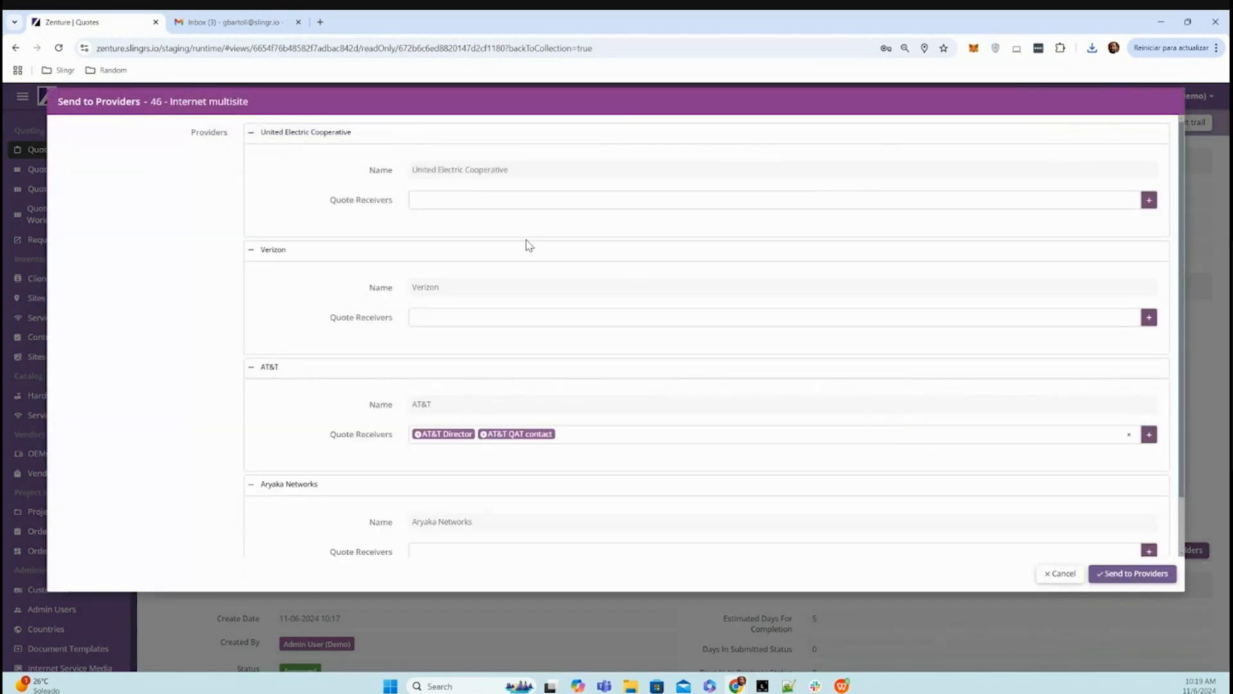
{"action": "left_click", "coordinate": [484, 435]}
{"action": "left_click", "coordinate": [507, 433]}
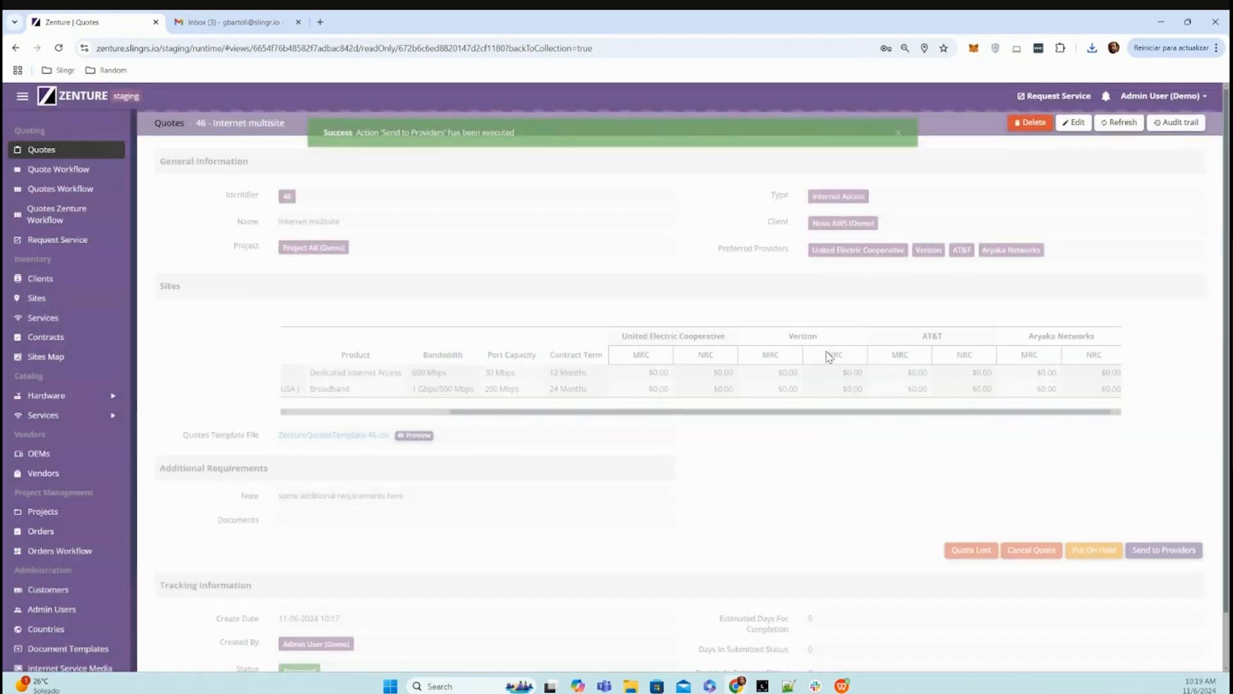
{"action": "left_click_drag", "start_coordinate": [841, 412], "coordinate": [634, 424]}
- In Gmail, open the provider request email for quote 46, then download its ZentureQuotesTemplate-46.csv attachment and open it as a spreadsheet
{"action": "left_click", "coordinate": [248, 22]}
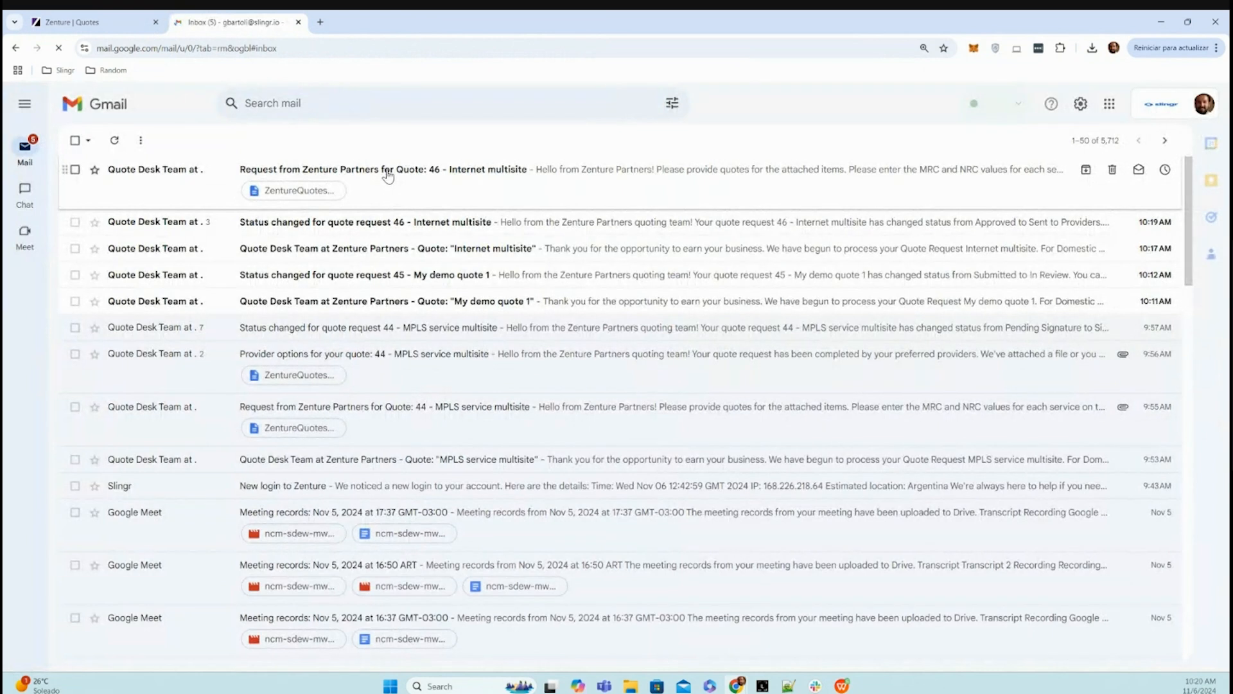
{"action": "left_click", "coordinate": [388, 172]}
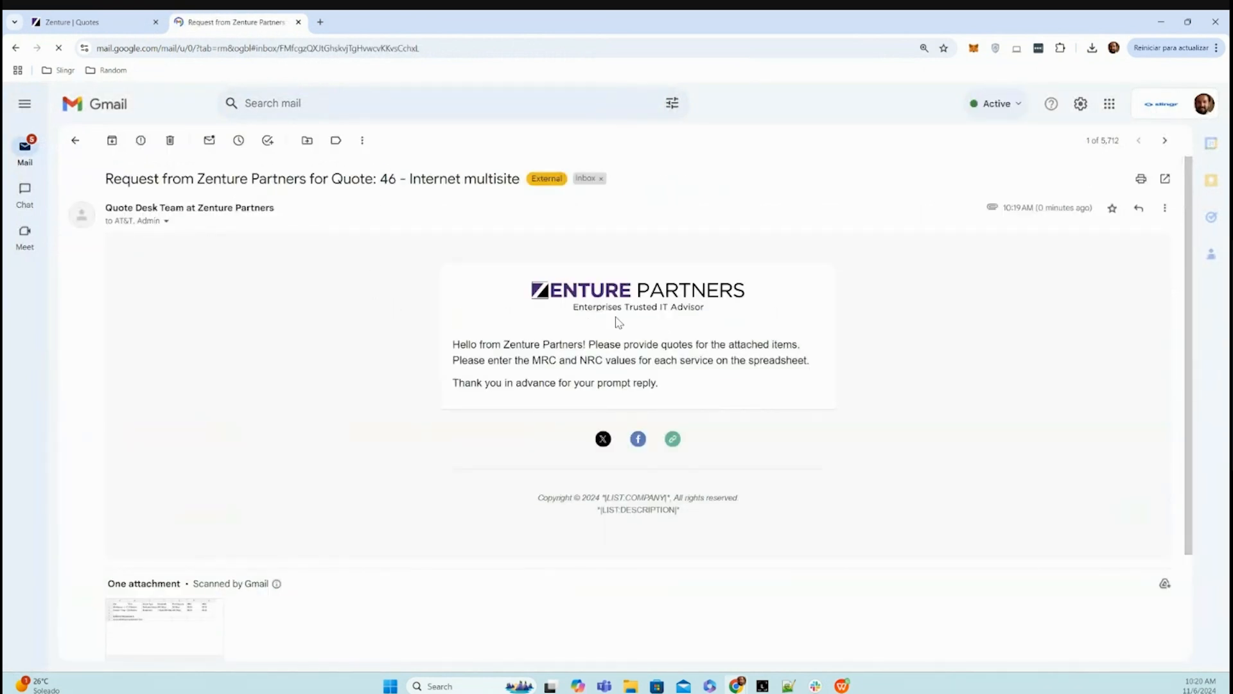
{"action": "scroll", "coordinate": [366, 395], "scroll_direction": "down", "scroll_amount": 1}
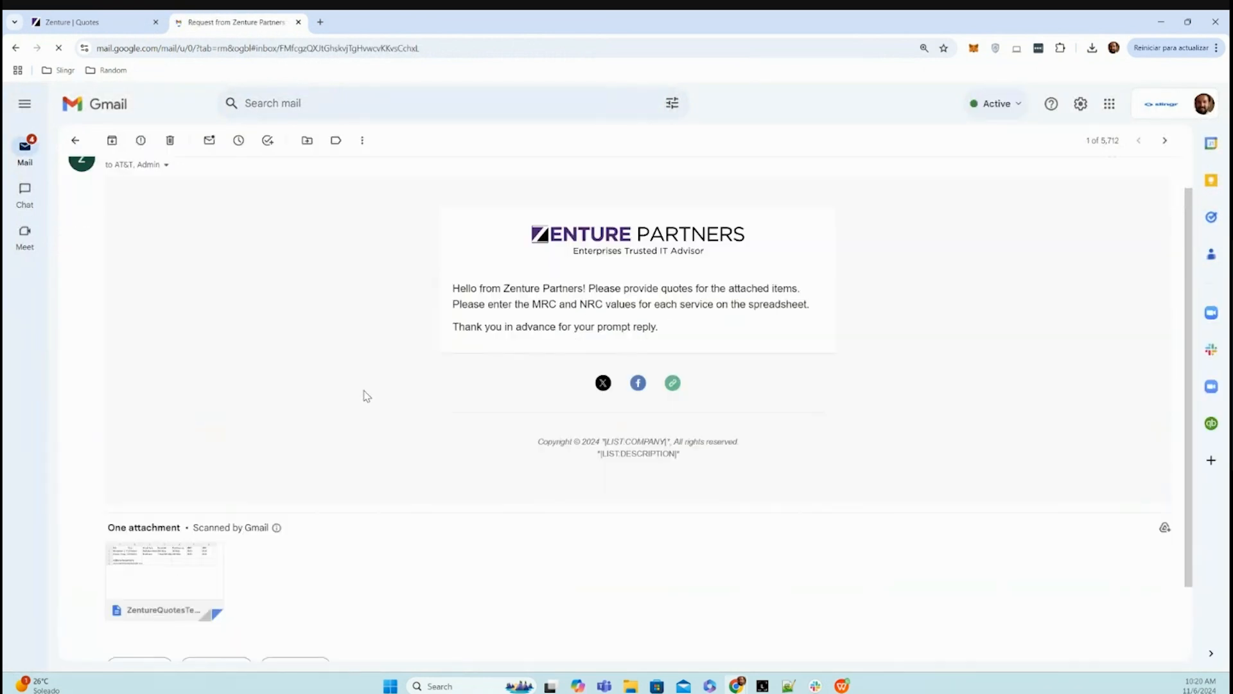
{"action": "scroll", "coordinate": [366, 396], "scroll_direction": "down", "scroll_amount": 1}
{"action": "mouse_move", "coordinate": [182, 492]}
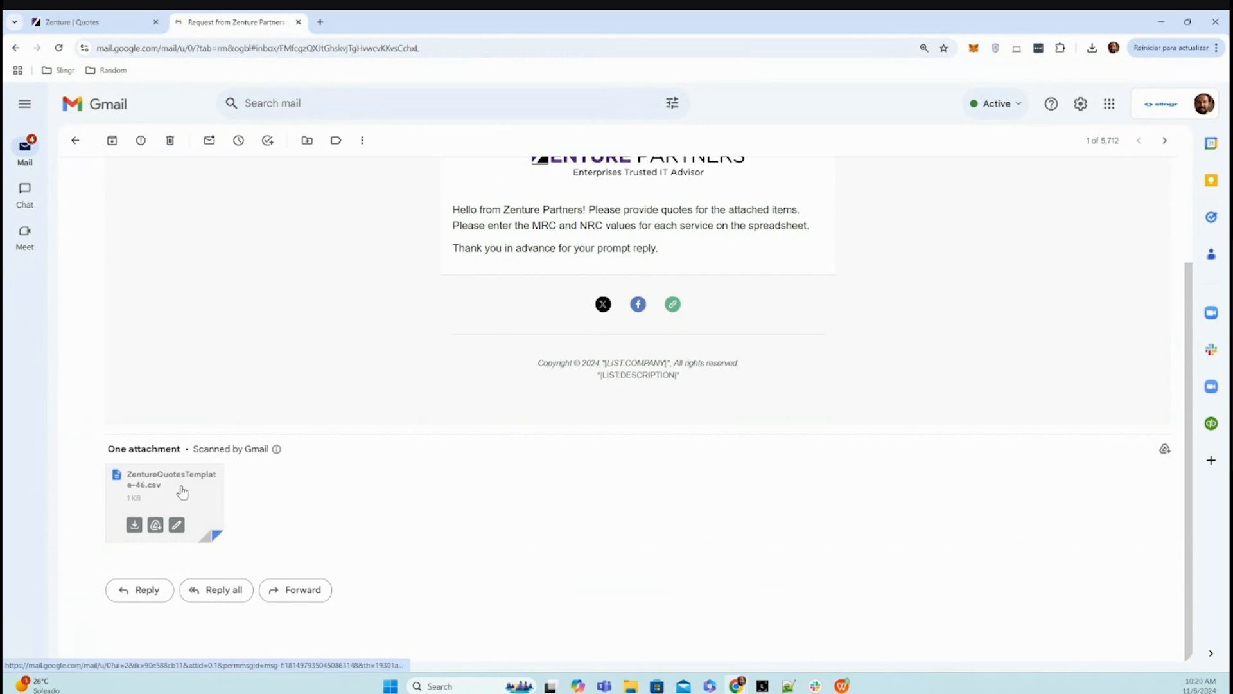
{"action": "left_click", "coordinate": [192, 492]}
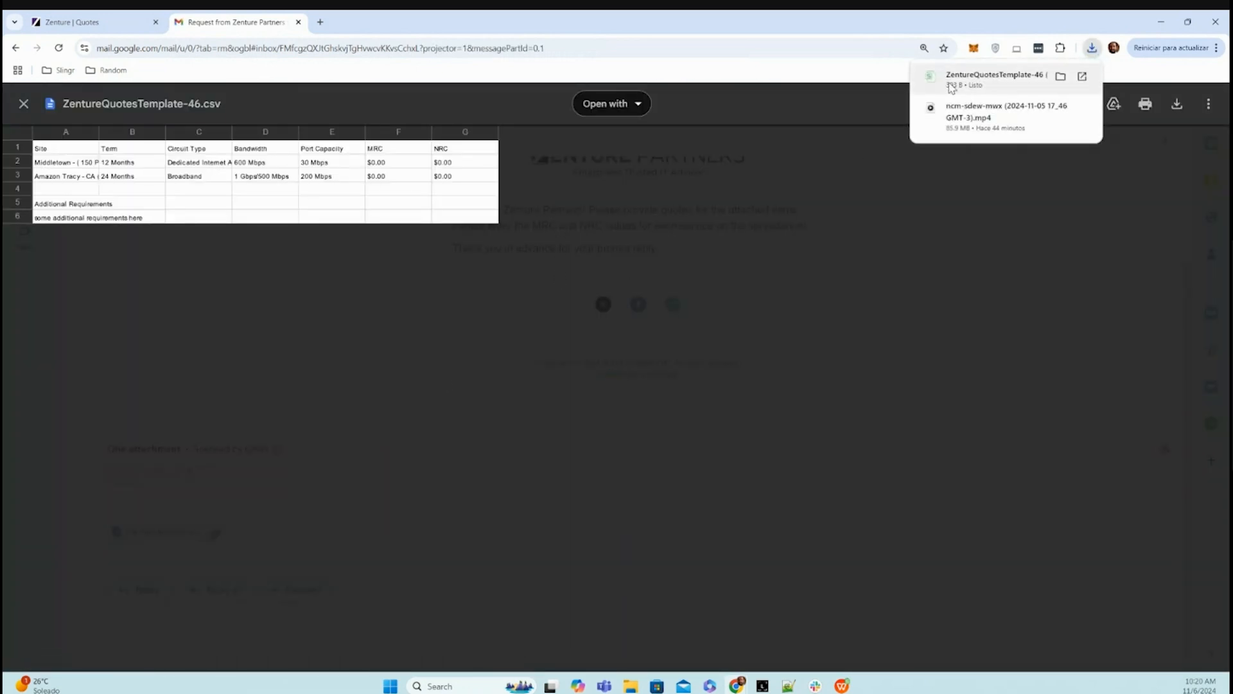
{"action": "left_click", "coordinate": [952, 88]}
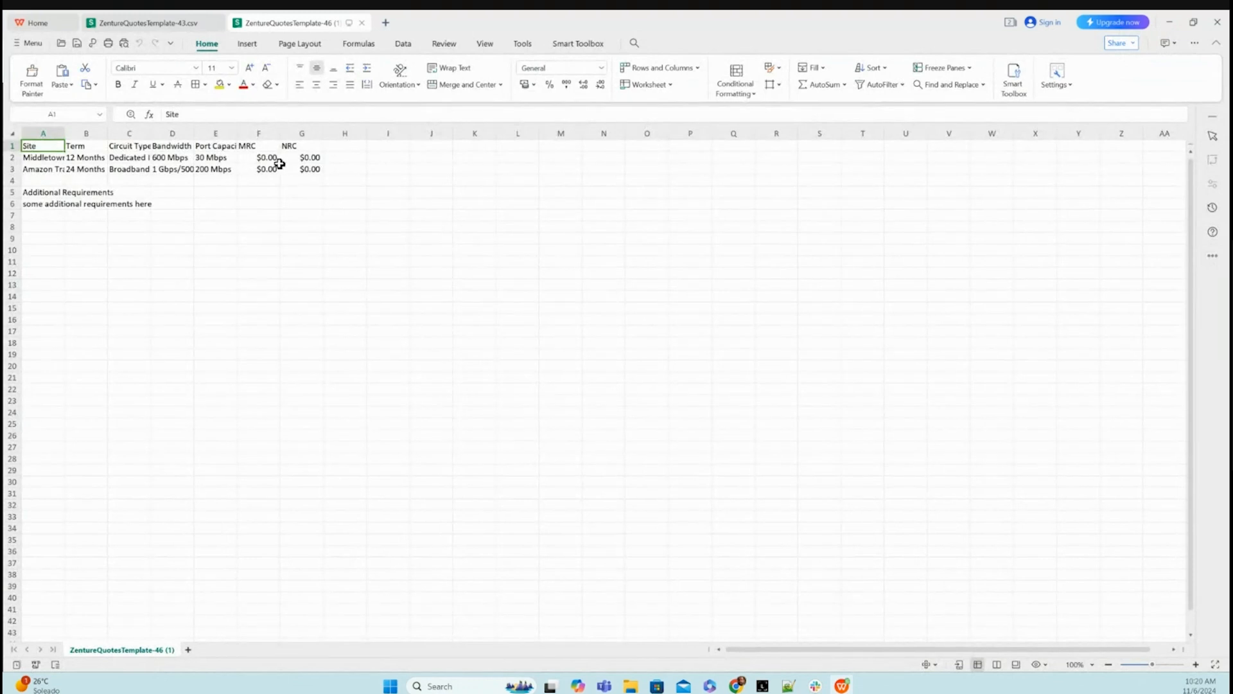
- Enter MRC 123.34 and NRC 45 for Middletown, and MRC 123123.56 and NRC 2,323.56 for Amazon Tracy
{"action": "left_click", "coordinate": [277, 158]}
{"action": "type", "text": "123.34"}
{"action": "key", "text": "Tab"}
{"action": "type", "text": "45"}
{"action": "key", "text": "Return"}
{"action": "type", "text": "123123.56"}
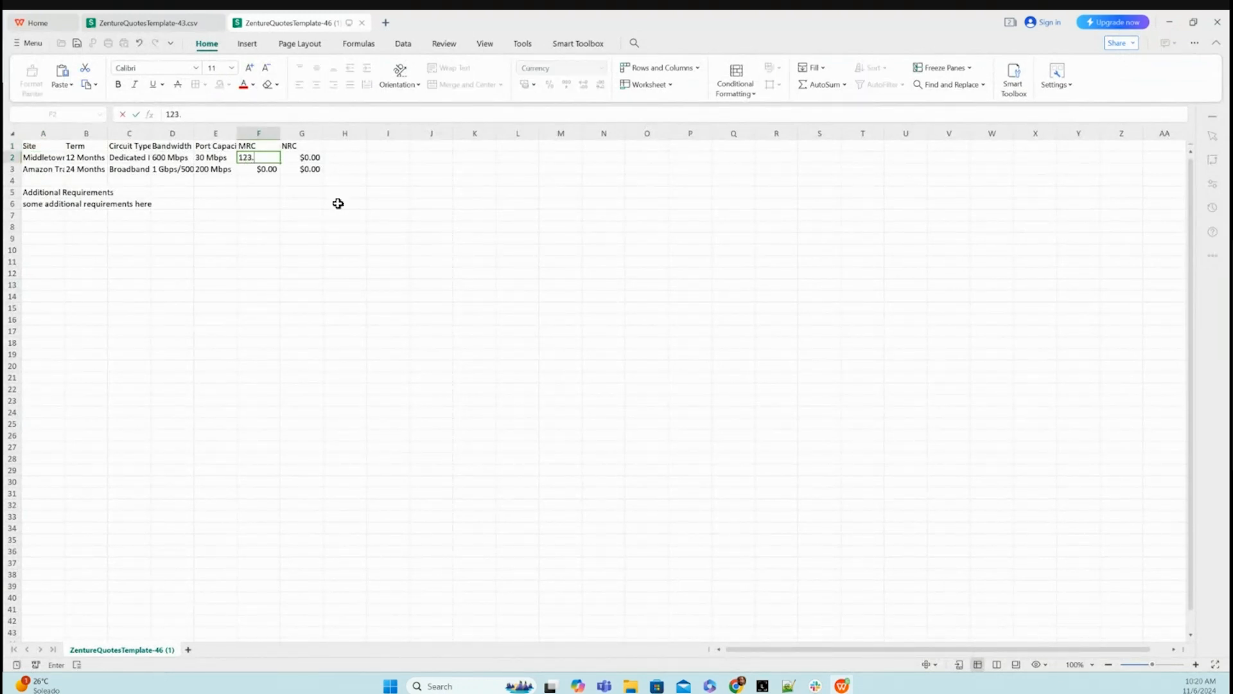
{"action": "key", "text": "Tab"}
{"action": "type", "text": "2,323.56"}
- Save the completed quotes template, keeping its current CSV format
{"action": "left_click", "coordinate": [388, 225]}
{"action": "key", "text": "ctrl+s"}
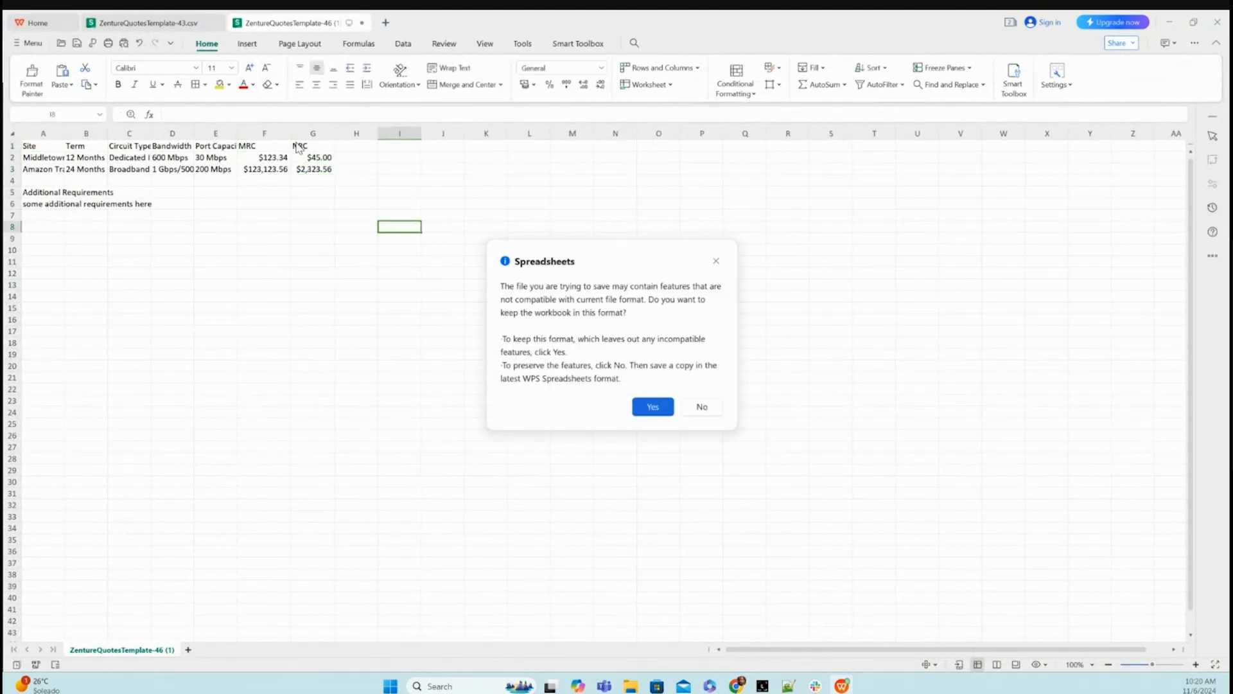
{"action": "left_click", "coordinate": [660, 409]}
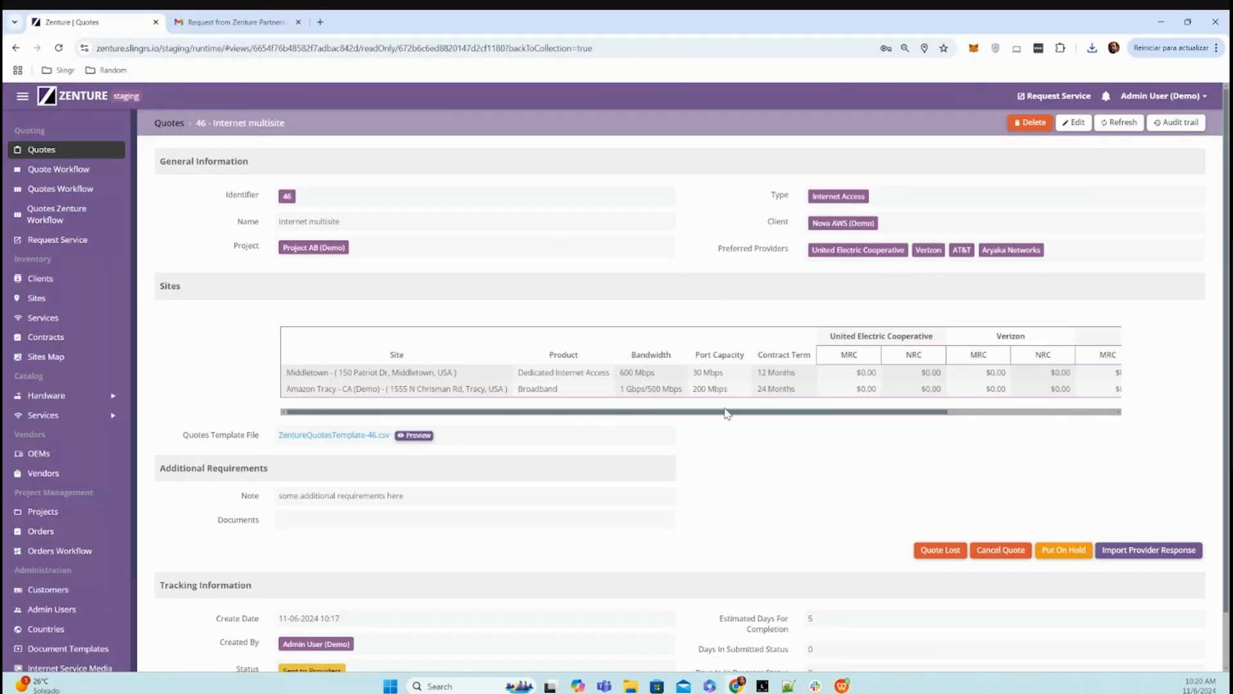
- Import the provider response for AT&T into quote 46 using the file ZentureQuotesTemplate-46 (1) from Downloads
{"action": "left_click_drag", "start_coordinate": [733, 413], "coordinate": [934, 415]}
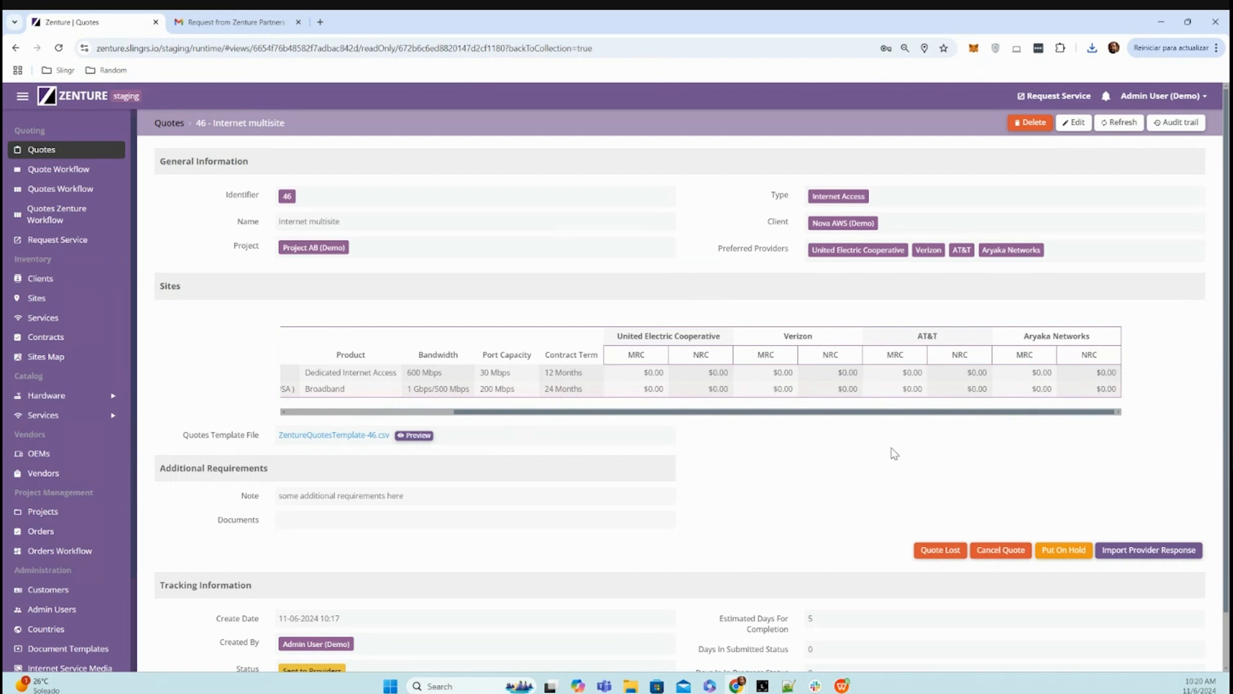
{"action": "left_click", "coordinate": [1147, 550]}
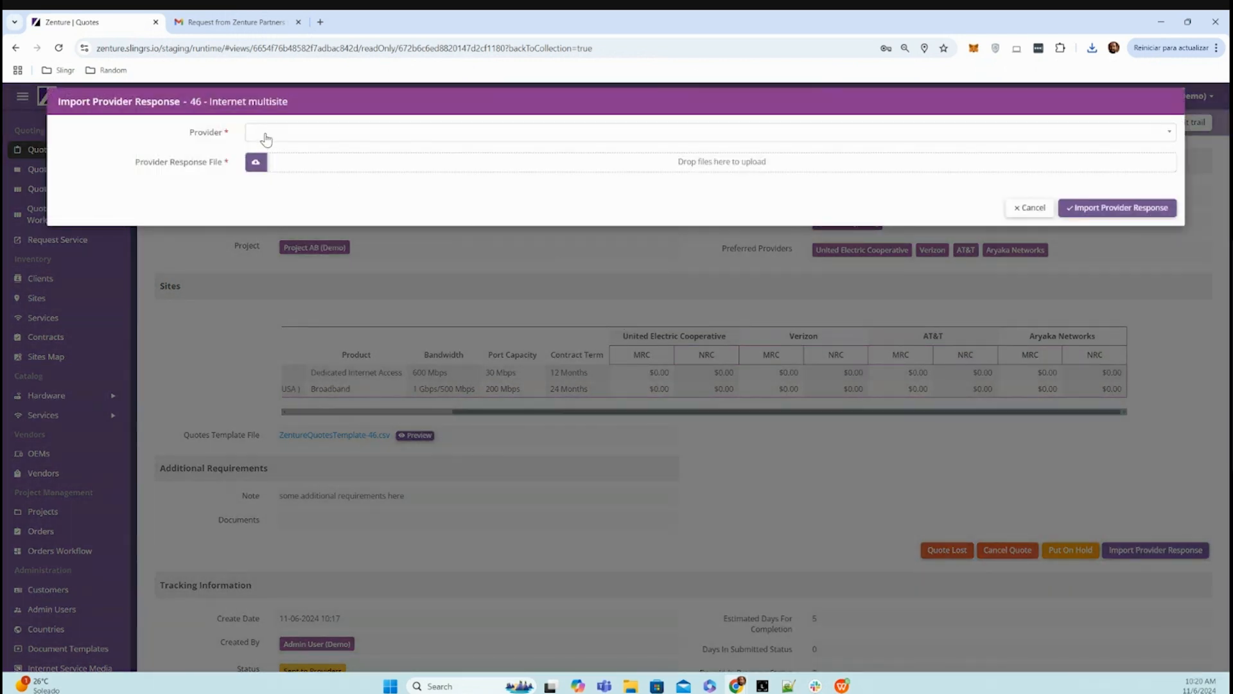
{"action": "left_click", "coordinate": [268, 135]}
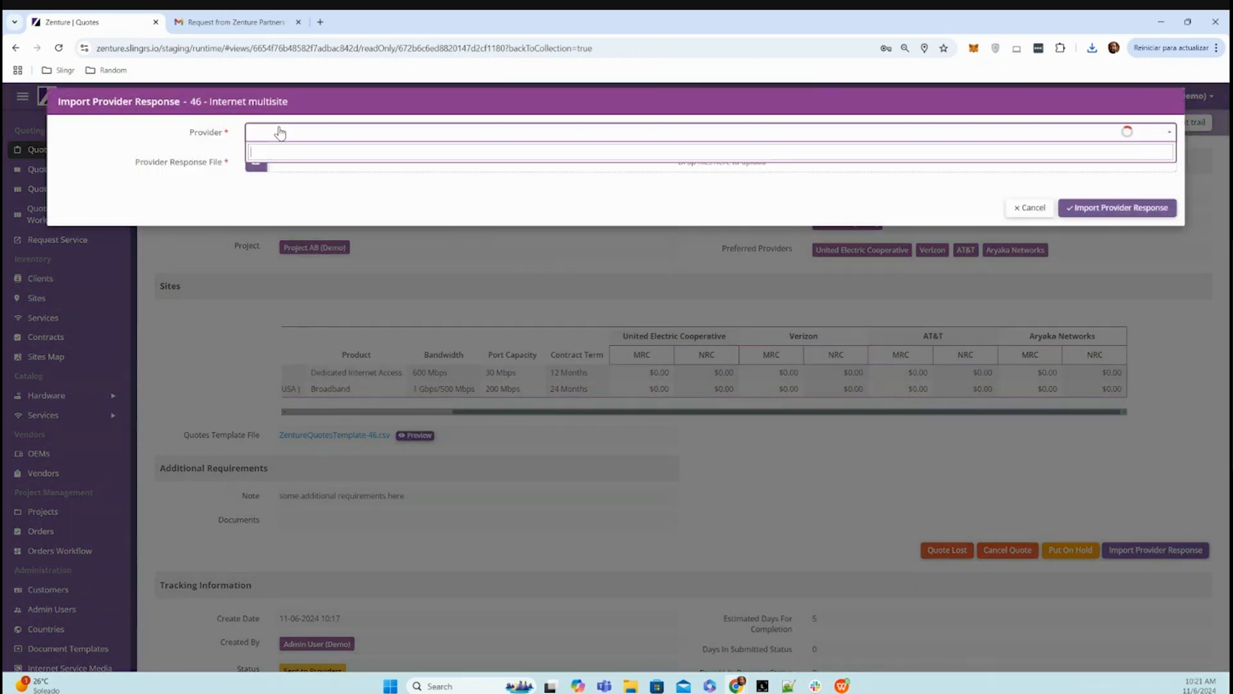
{"action": "left_click", "coordinate": [290, 173]}
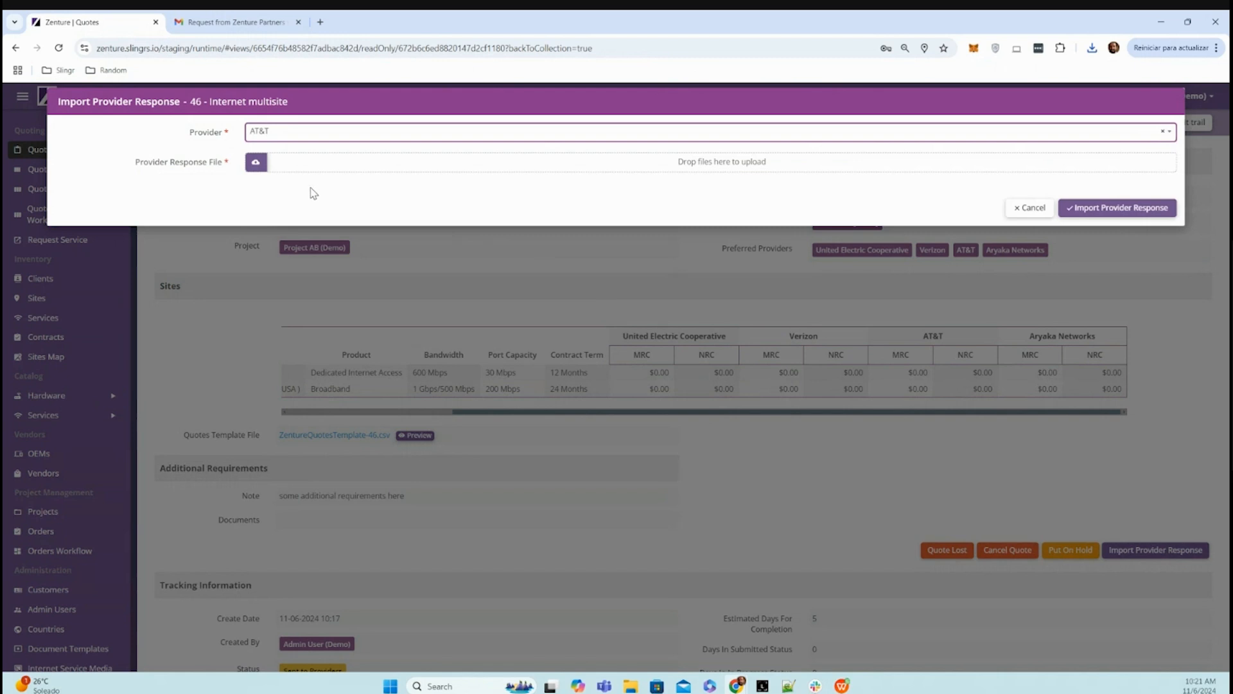
{"action": "left_click", "coordinate": [257, 162]}
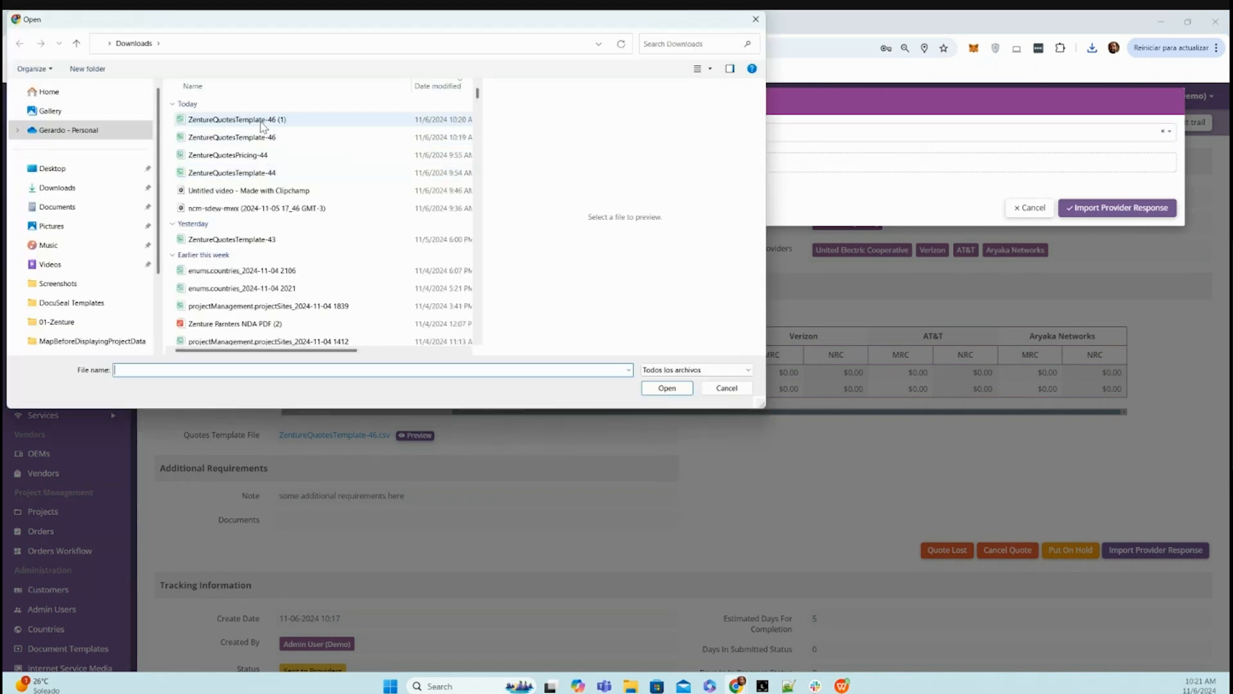
{"action": "left_click", "coordinate": [292, 120]}
{"action": "left_click", "coordinate": [681, 388]}
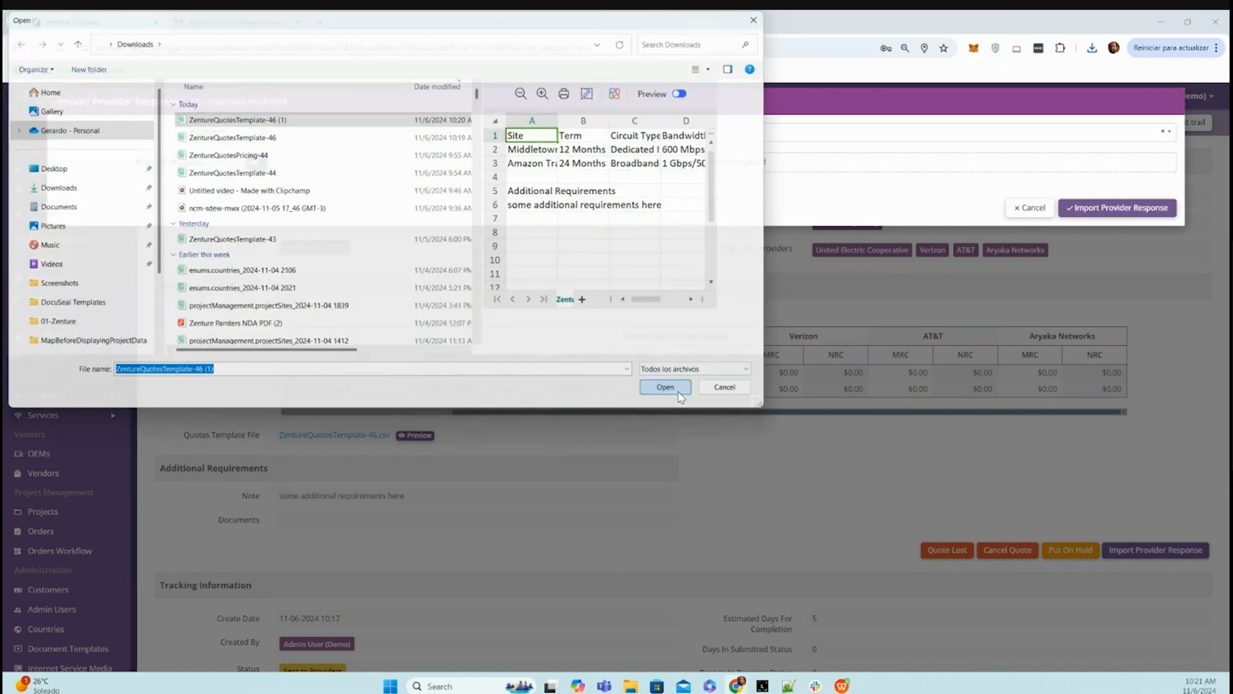
{"action": "left_click", "coordinate": [1116, 212]}
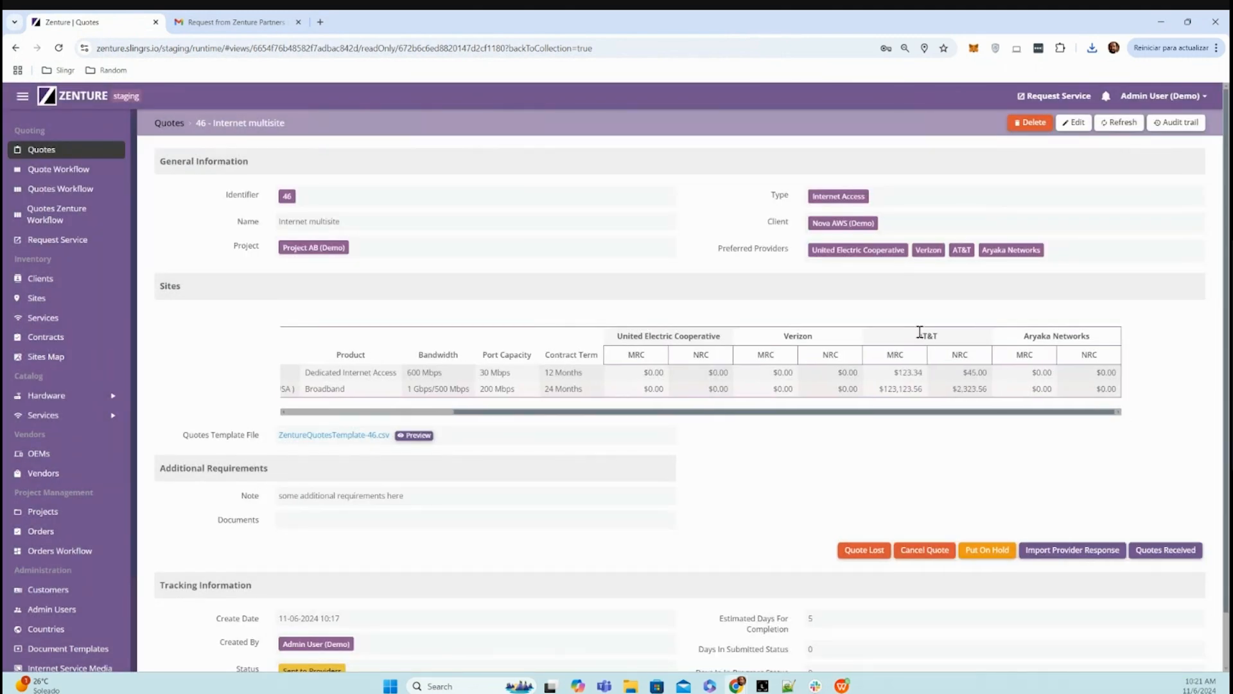
- Check the imported AT&T MRC and NRC values in the Sites table and mark quote 46 as Quotes Received
{"action": "left_click_drag", "start_coordinate": [919, 340], "coordinate": [983, 388]}
{"action": "left_click", "coordinate": [946, 451]}
{"action": "scroll", "coordinate": [730, 474], "scroll_direction": "down", "scroll_amount": 1}
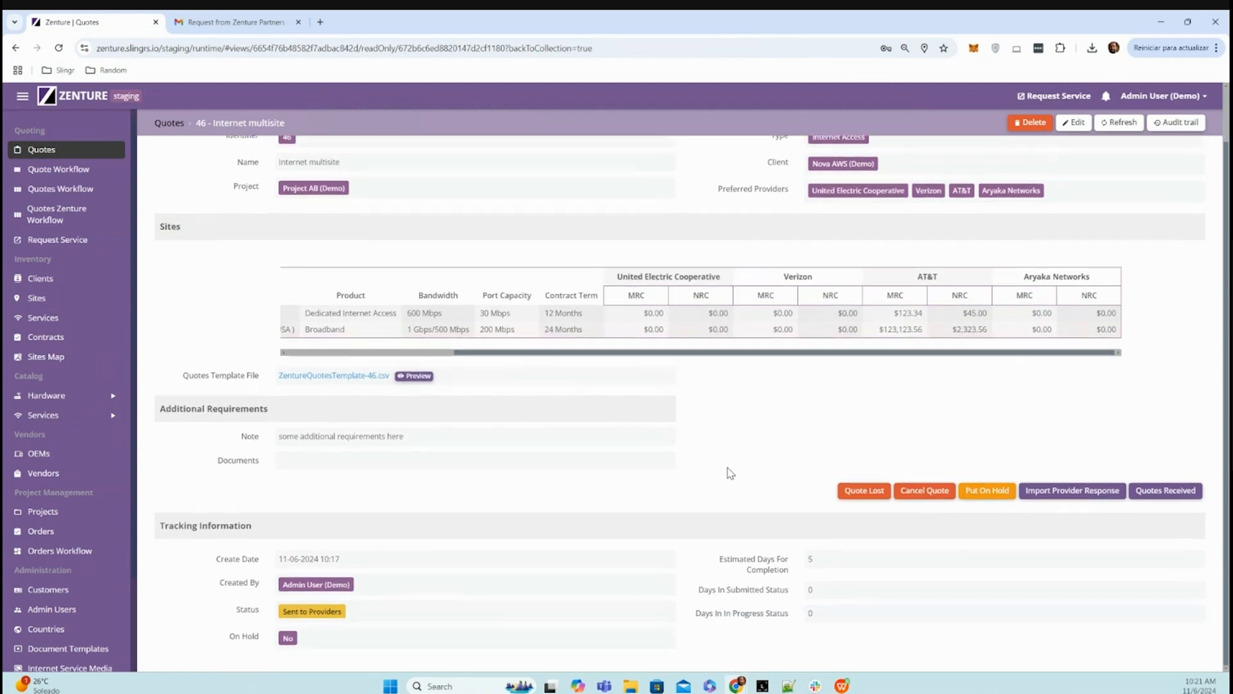
{"action": "left_click", "coordinate": [1166, 492]}
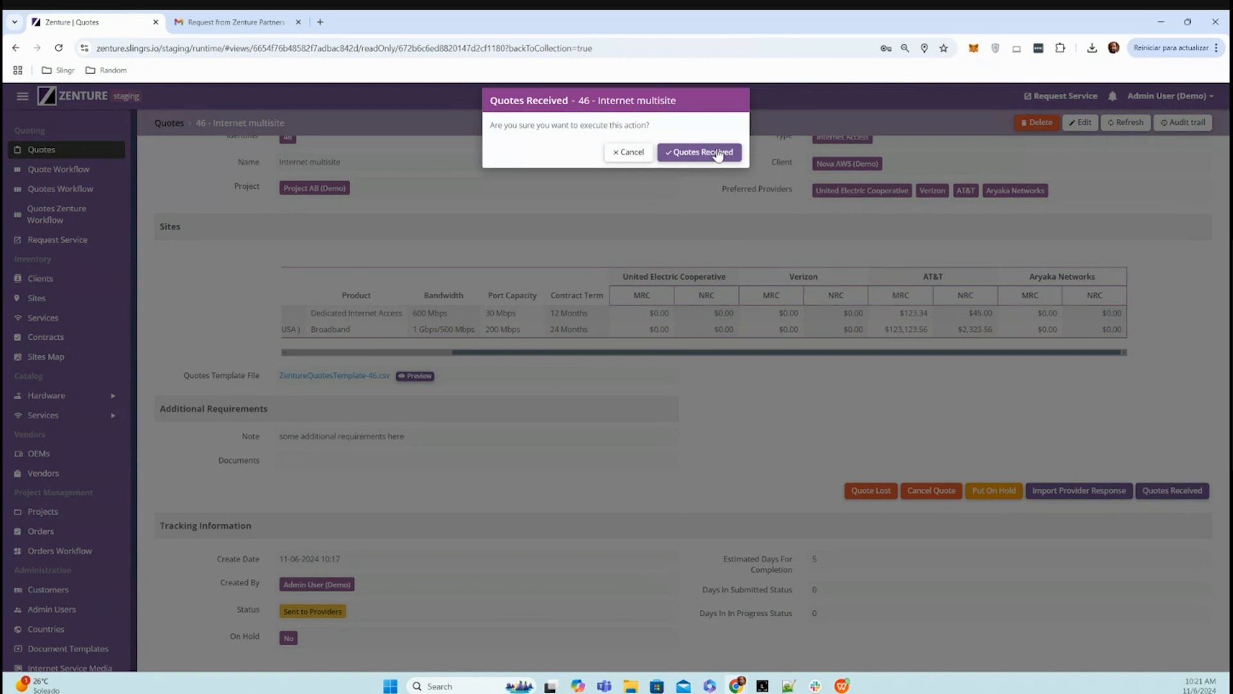
{"action": "left_click", "coordinate": [719, 153]}
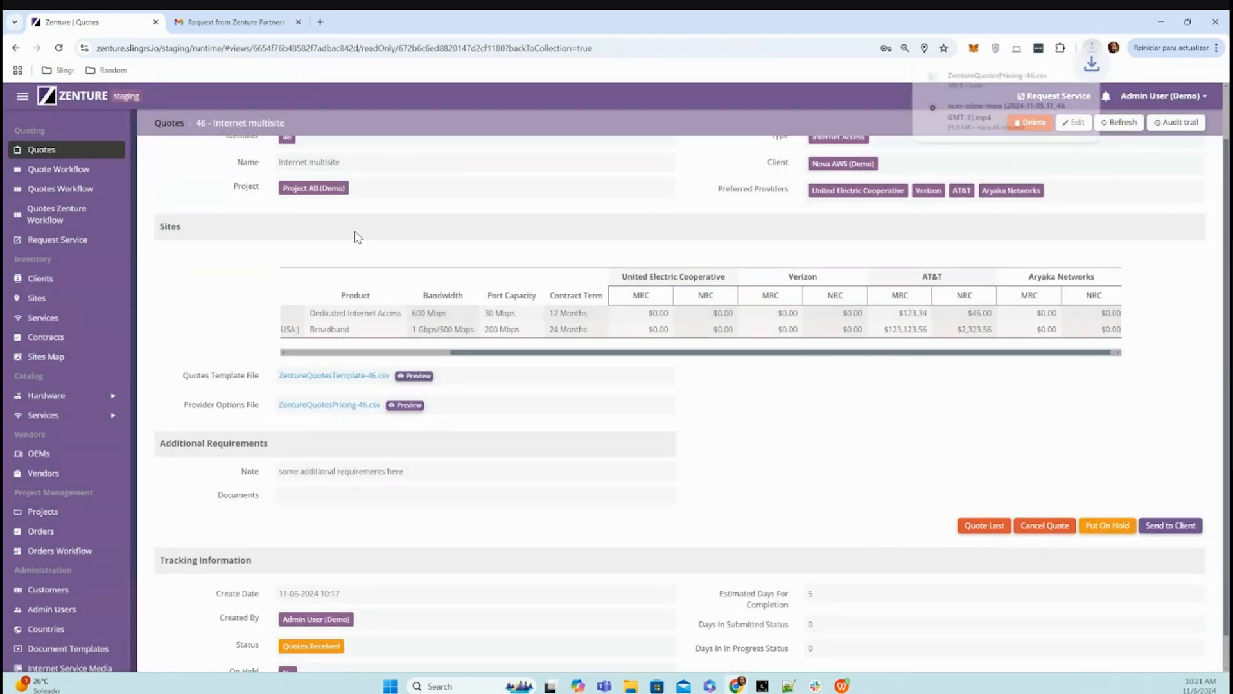
- Check the AT&T prices in the downloaded ZentureQuotesPricing-46.csv and send quote 46 to the client from Zenture
{"action": "left_click", "coordinate": [967, 80]}
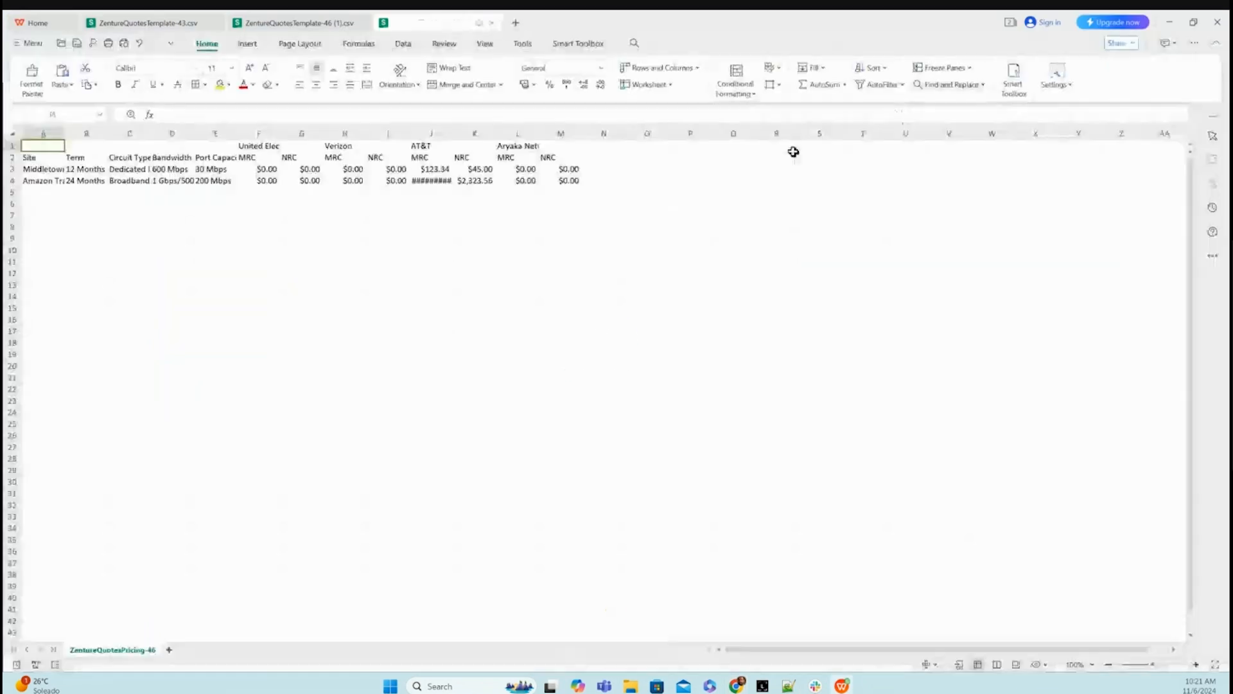
{"action": "left_click_drag", "start_coordinate": [454, 132], "coordinate": [464, 131]}
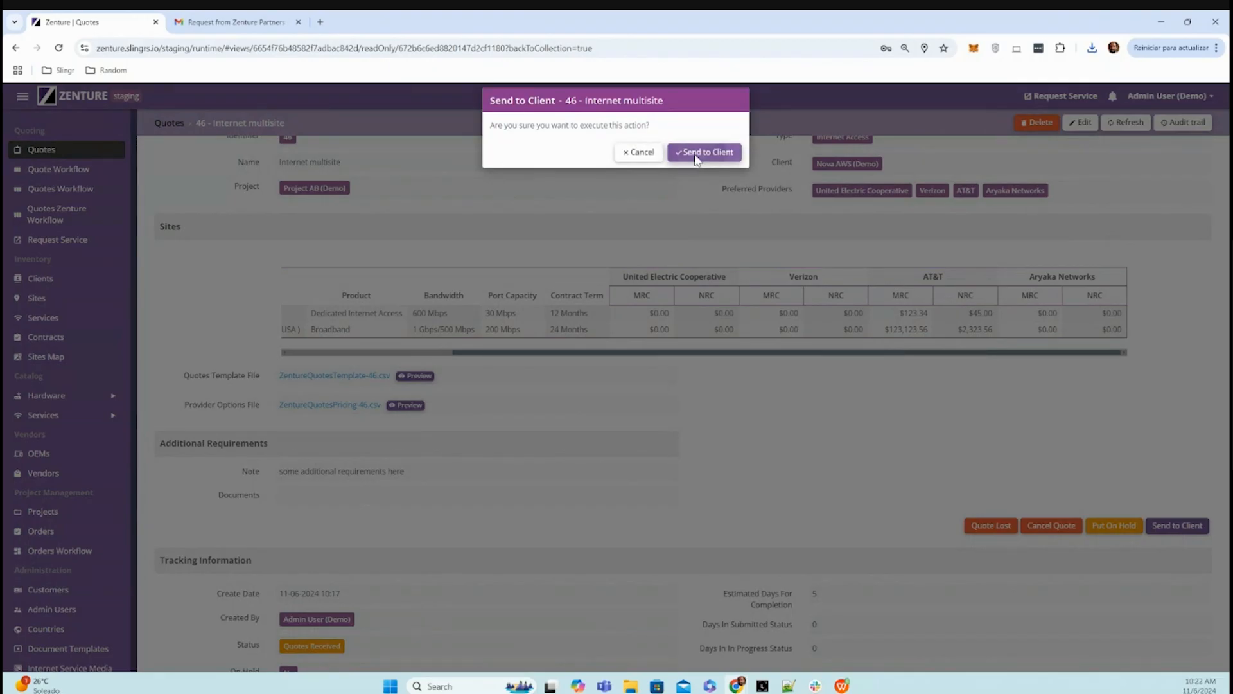
{"action": "left_click", "coordinate": [705, 155]}
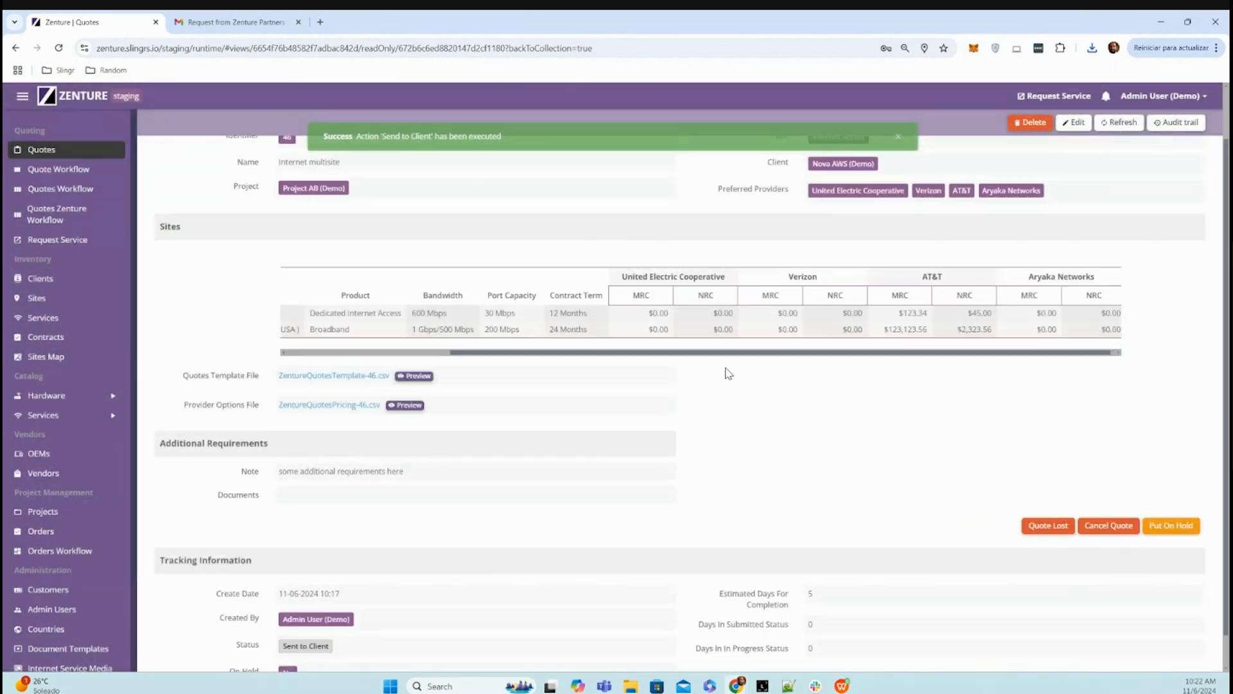
- In Gmail, open the provider options email for quote 46 and examine the AT&T prices in its ZentureQuotesPricing-46.csv attachment, widening the MRC column
{"action": "left_click", "coordinate": [235, 22]}
{"action": "left_click", "coordinate": [77, 138]}
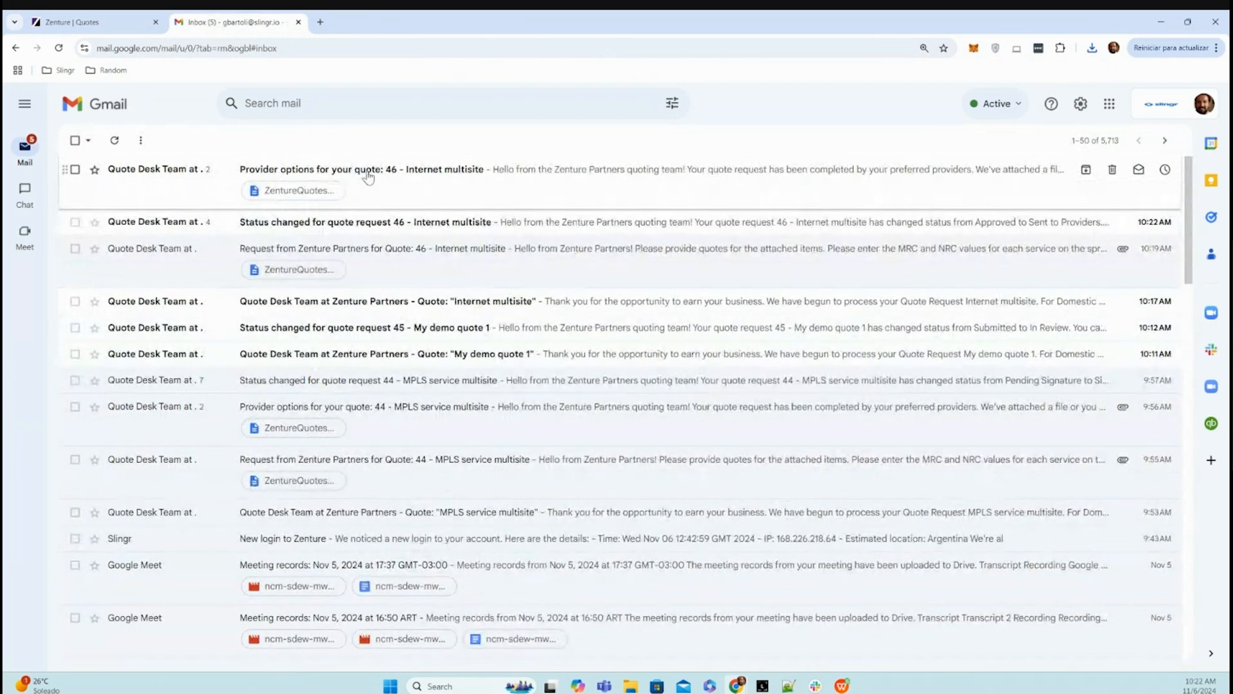
{"action": "left_click", "coordinate": [389, 175]}
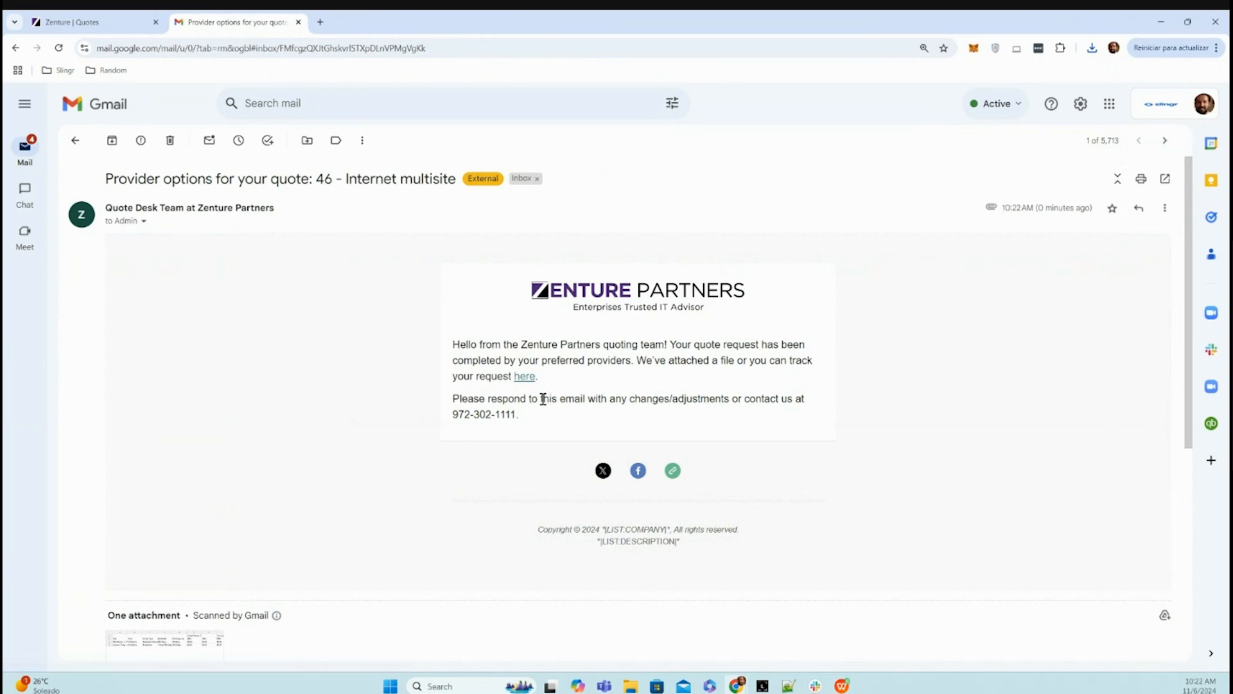
{"action": "scroll", "coordinate": [512, 218], "scroll_direction": "down", "scroll_amount": 3}
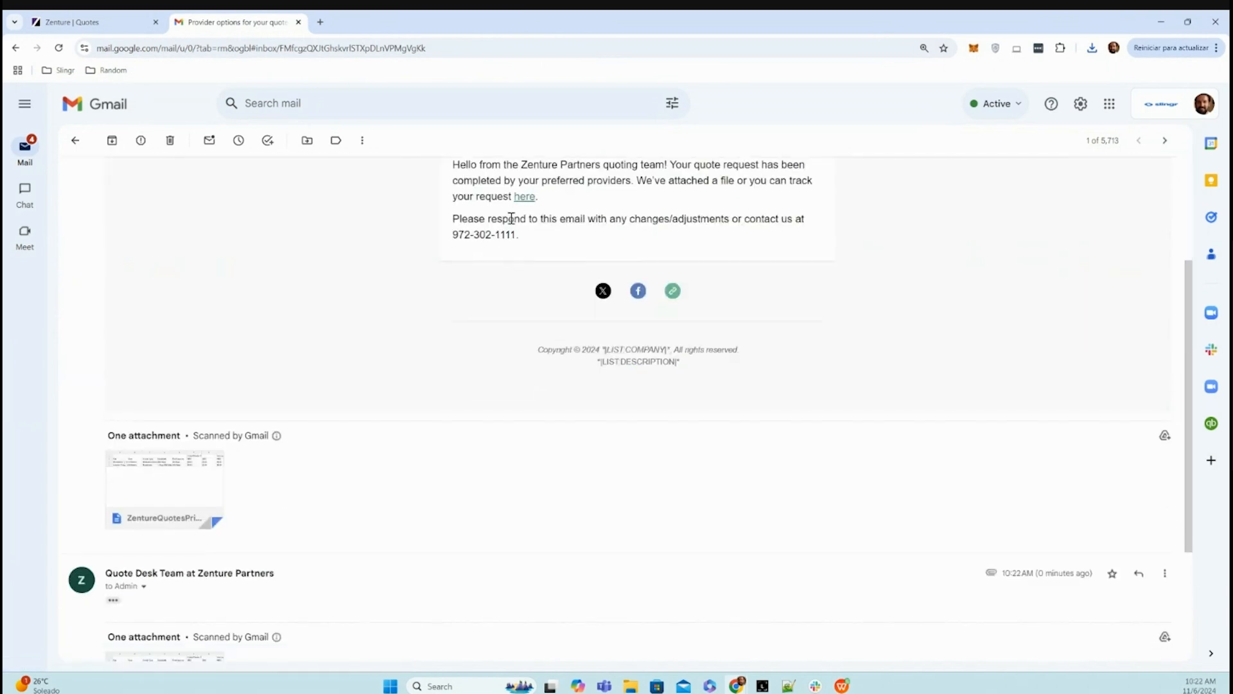
{"action": "left_click", "coordinate": [172, 479]}
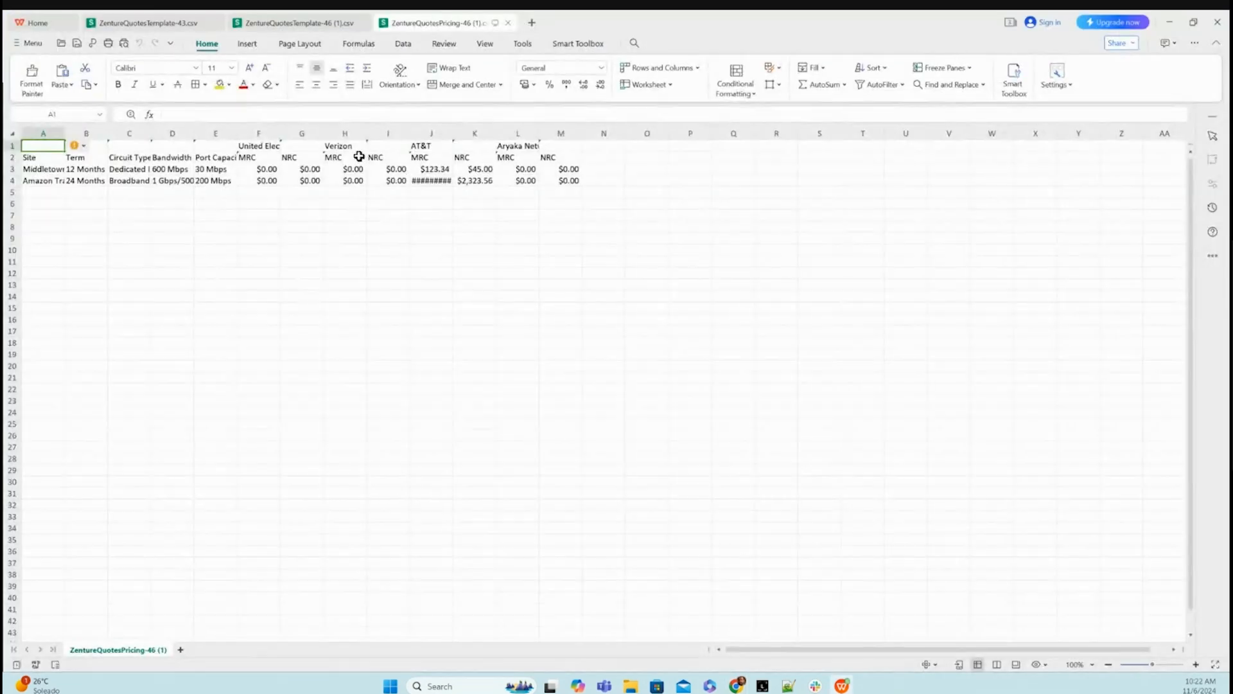
{"action": "left_click_drag", "start_coordinate": [450, 133], "coordinate": [471, 133]}
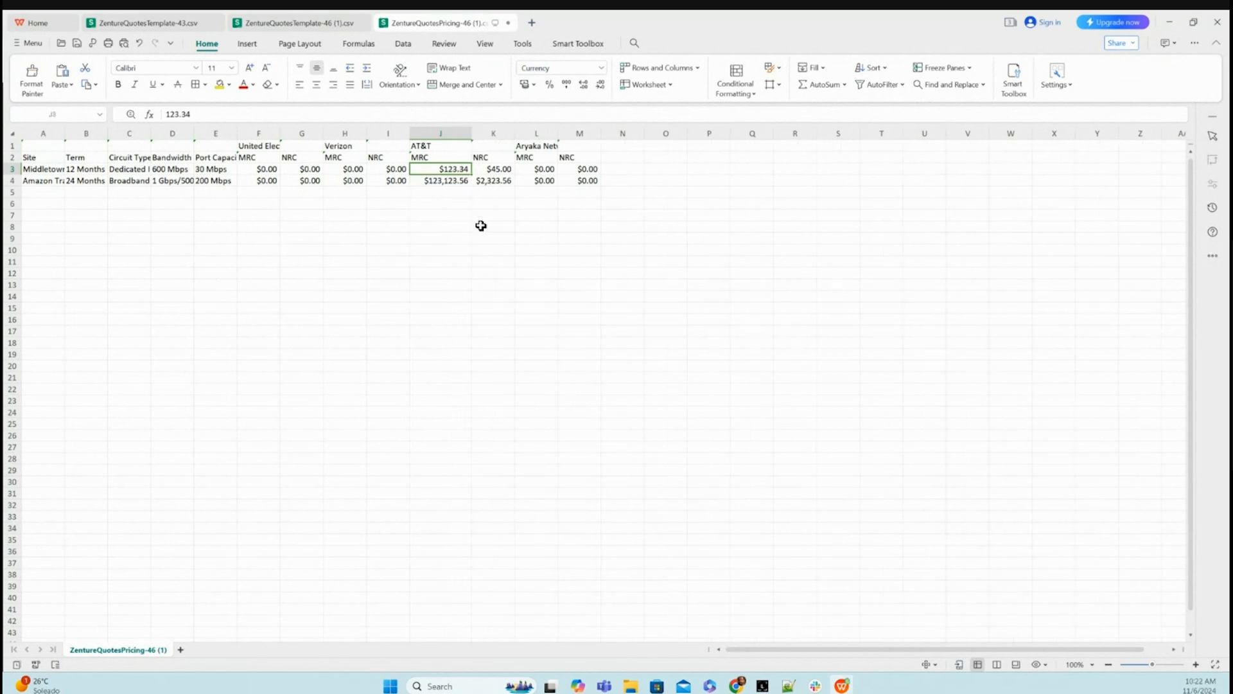
{"action": "left_click", "coordinate": [485, 227]}
{"action": "left_click", "coordinate": [1170, 22]}
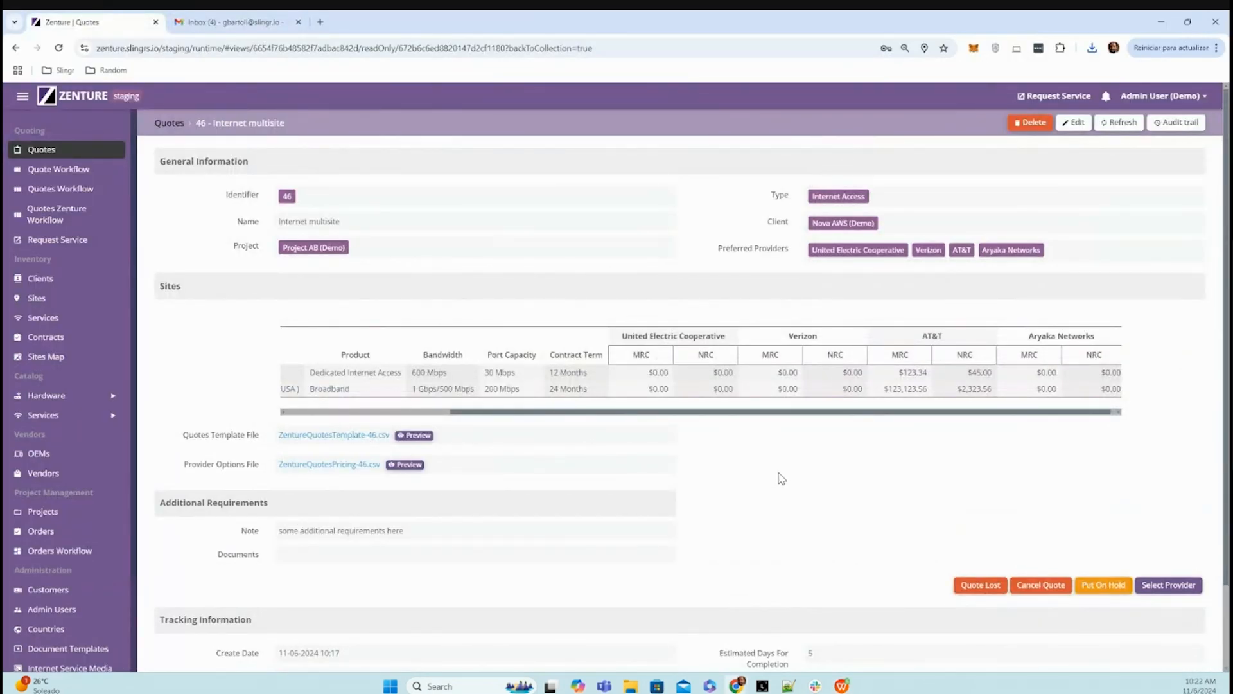
- Select AT&T as the provider for quote 46 in Zenture
{"action": "scroll", "coordinate": [781, 478], "scroll_direction": "down", "scroll_amount": 1}
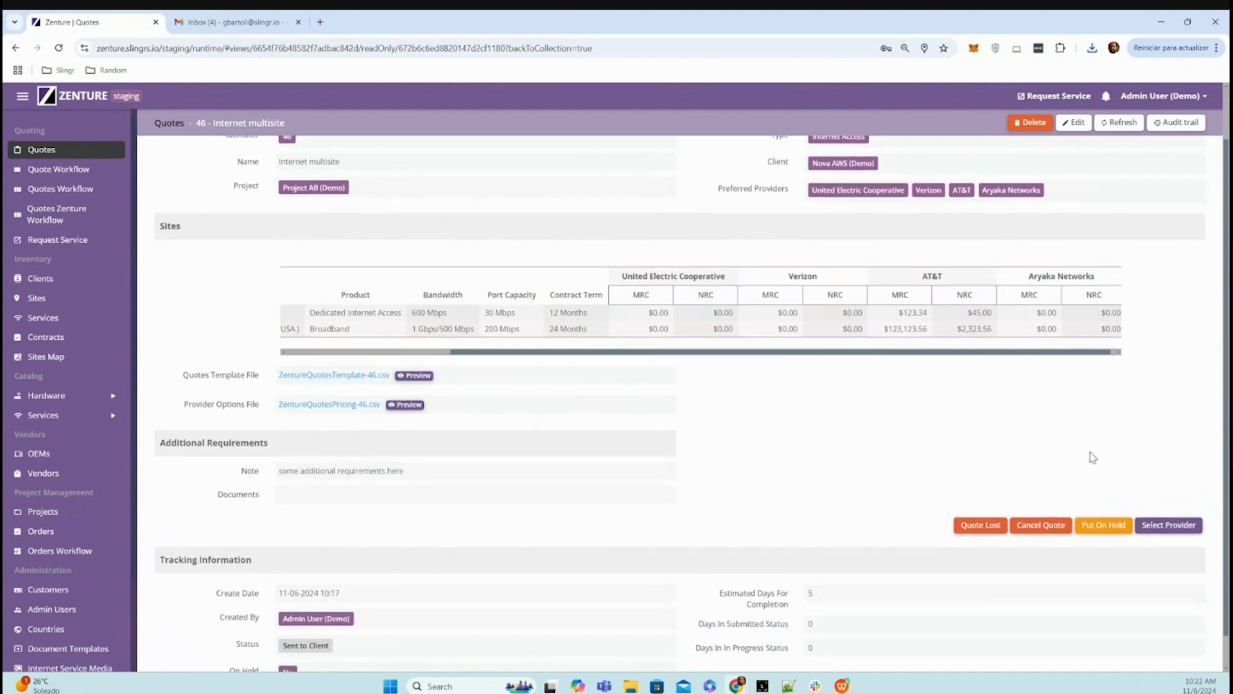
{"action": "left_click", "coordinate": [1174, 525]}
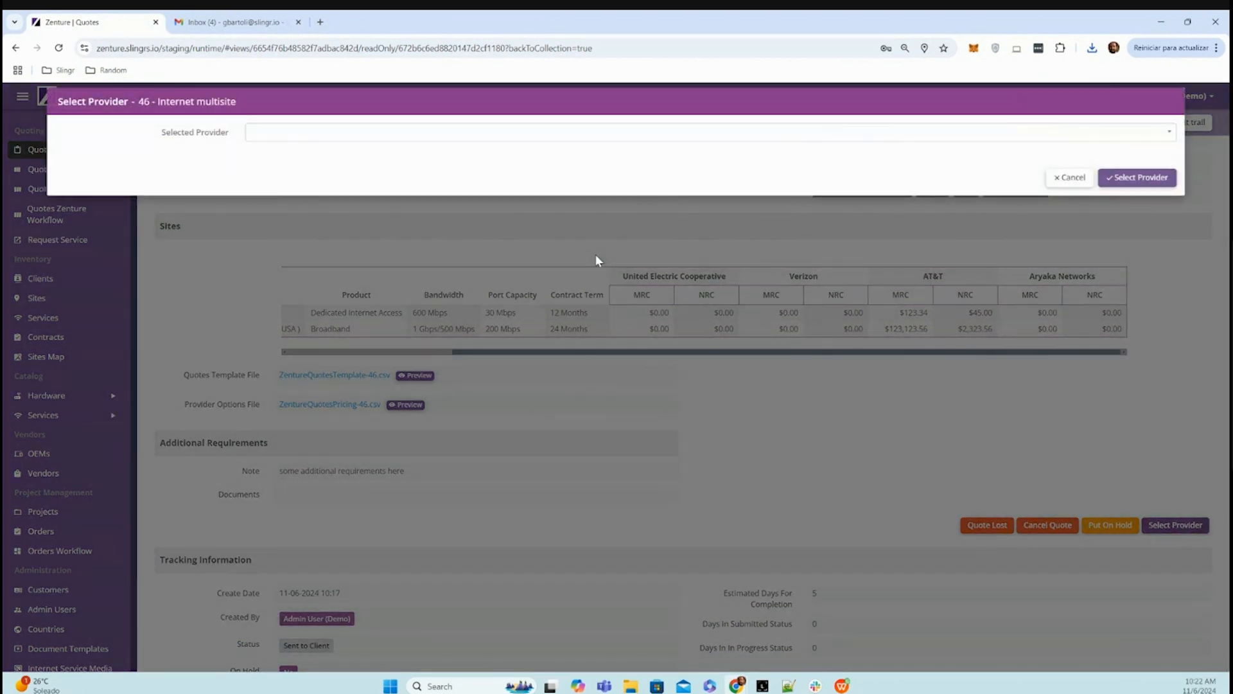
{"action": "left_click", "coordinate": [329, 133]}
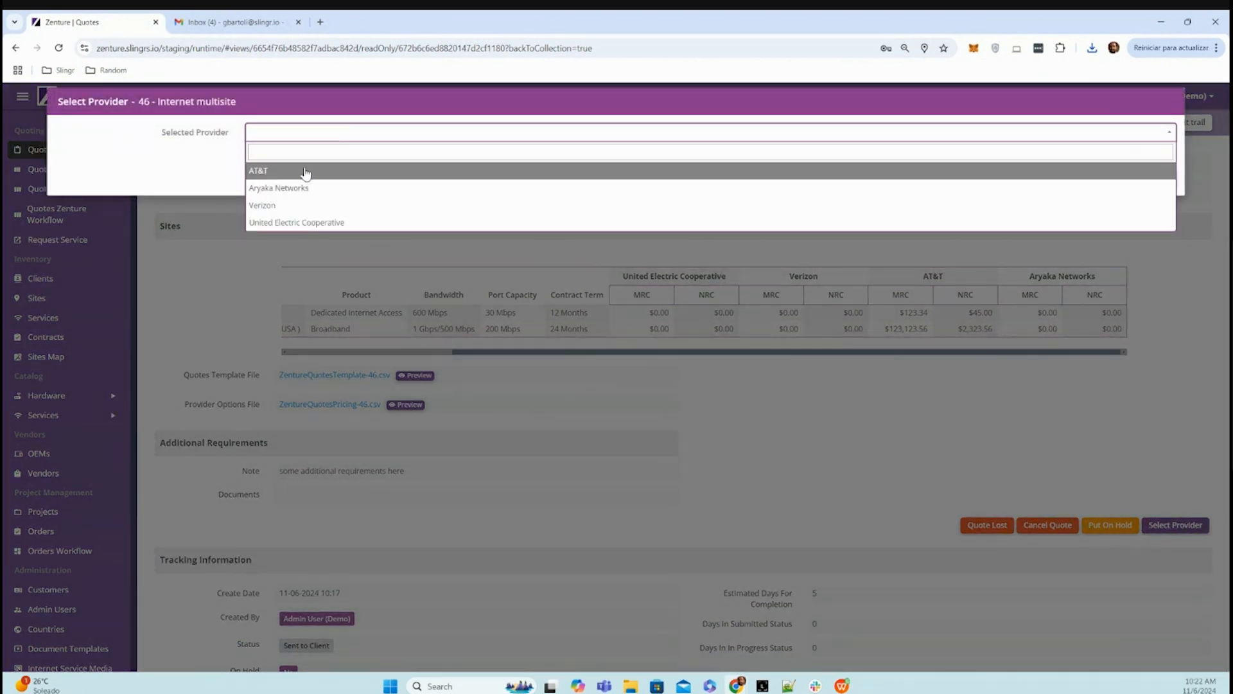
{"action": "left_click", "coordinate": [306, 172]}
{"action": "left_click", "coordinate": [1131, 183]}
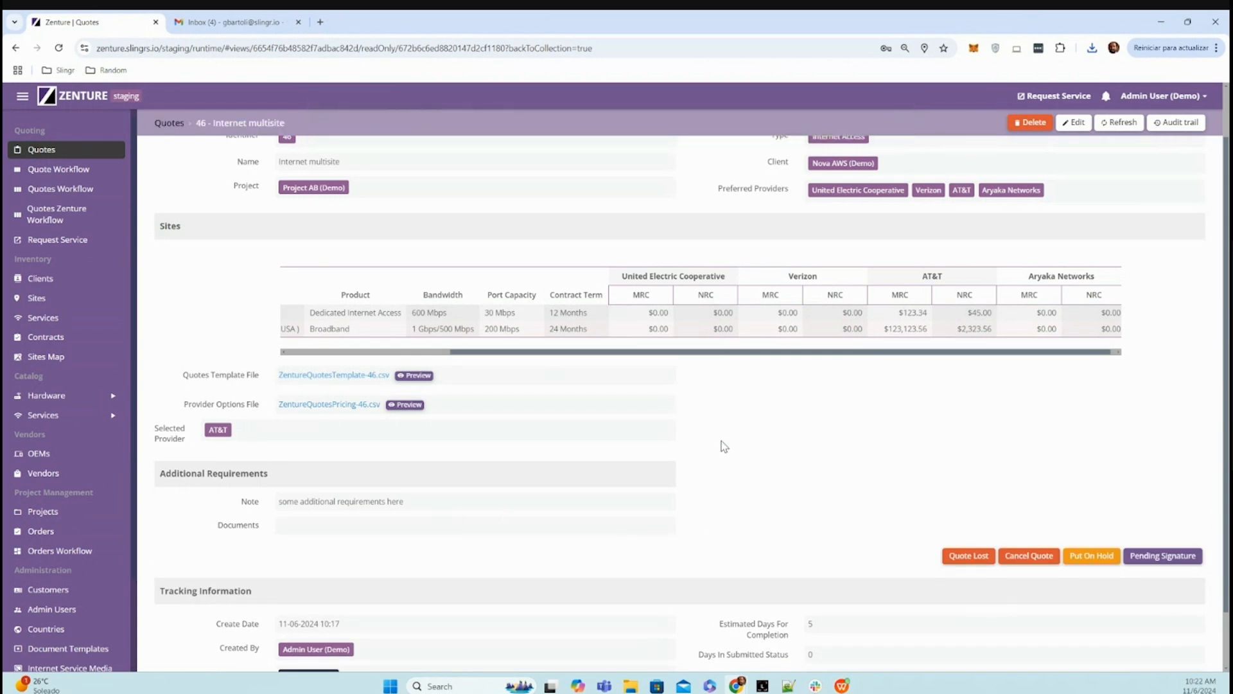
- Move quote 46 to Pending Signature and sign it
{"action": "left_click", "coordinate": [1159, 557]}
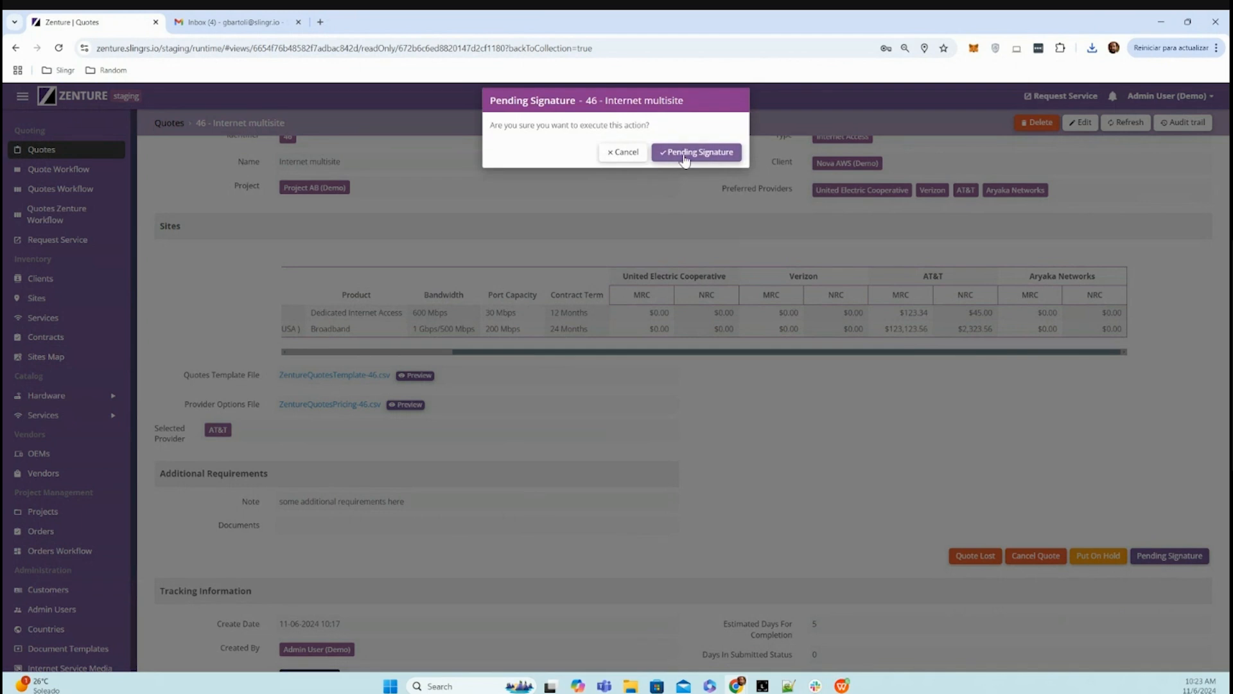
{"action": "left_click", "coordinate": [685, 154]}
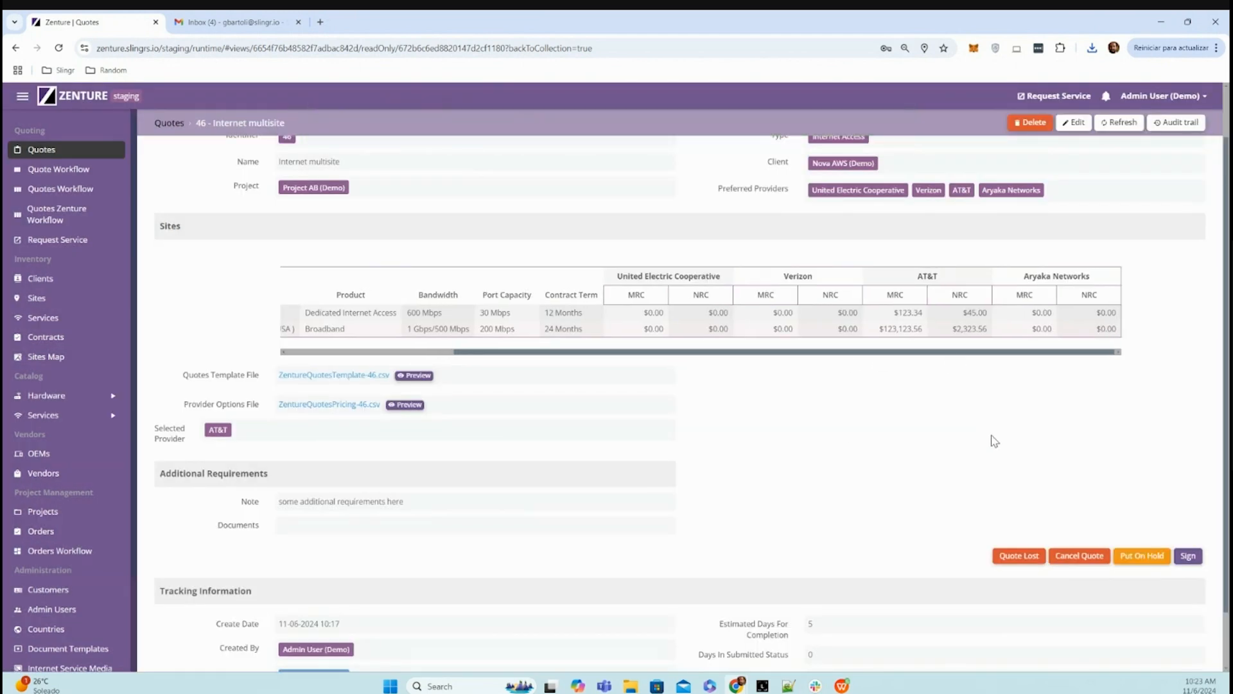
{"action": "left_click", "coordinate": [1188, 556]}
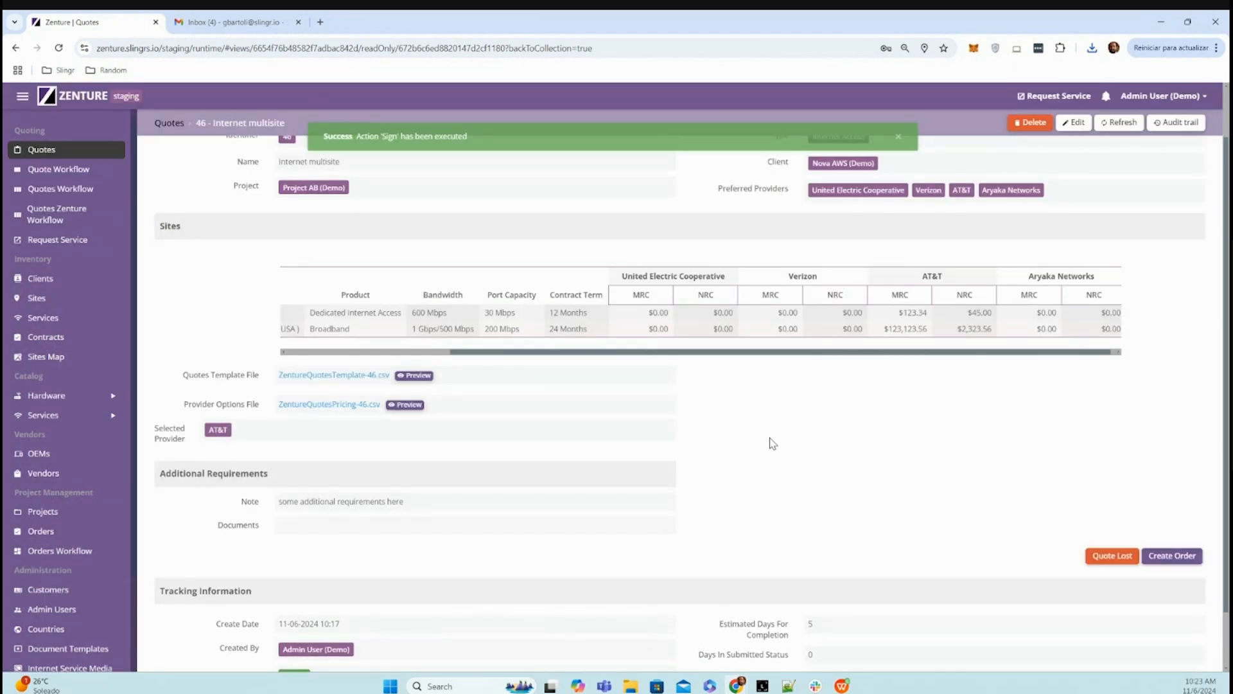
- Create an order from the signed quote 46 named Order for Nova, entering the full names of the Zenture PM and Carrier PM
{"action": "scroll", "coordinate": [779, 445], "scroll_direction": "up", "scroll_amount": 2}
{"action": "scroll", "coordinate": [778, 446], "scroll_direction": "down", "scroll_amount": 3}
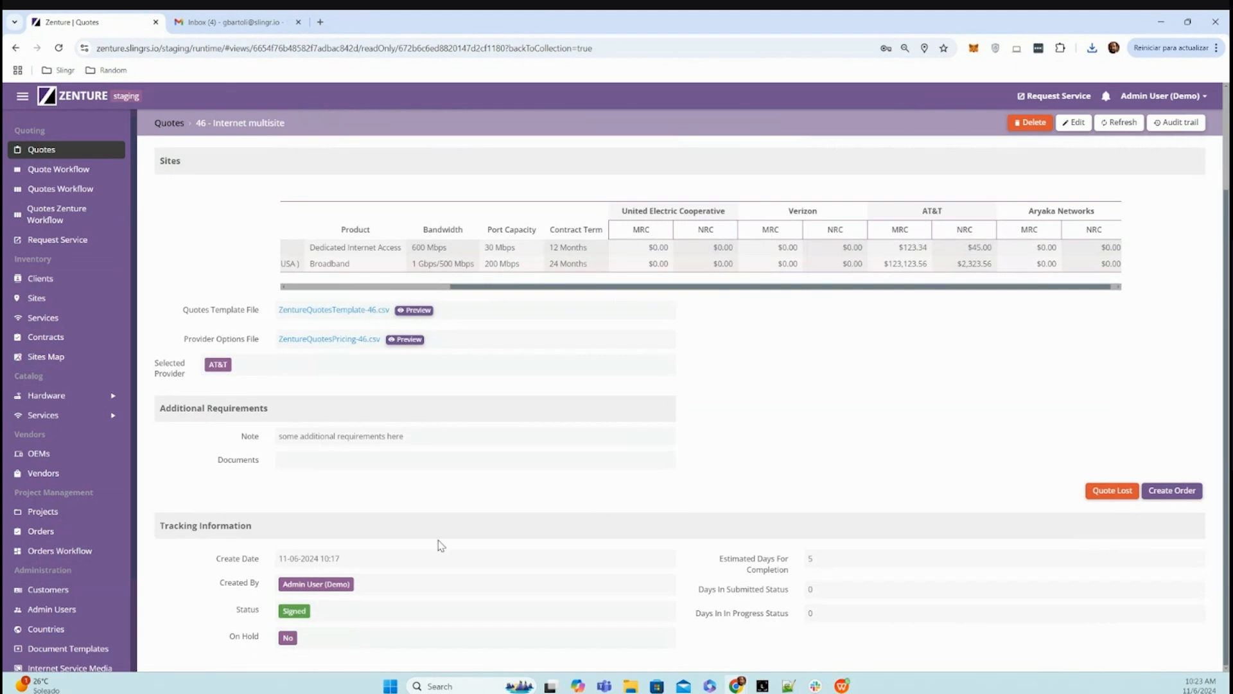
{"action": "left_click", "coordinate": [1173, 490]}
{"action": "left_click", "coordinate": [307, 131]}
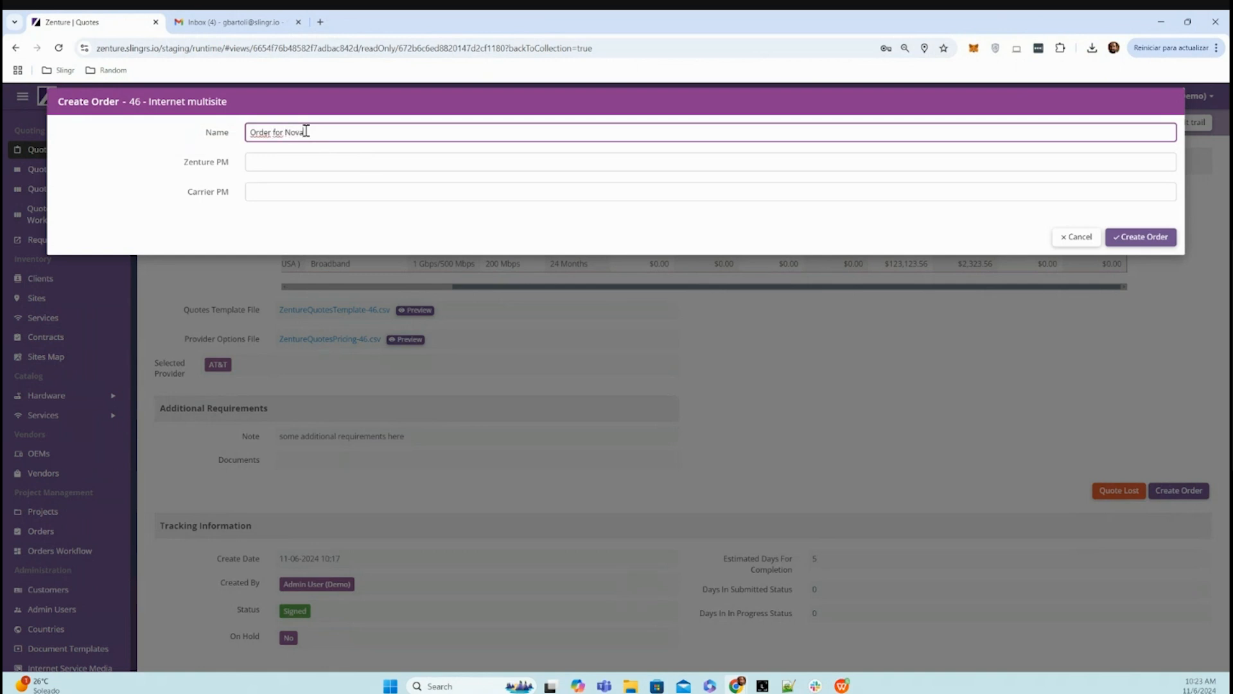
{"action": "left_click", "coordinate": [334, 159]}
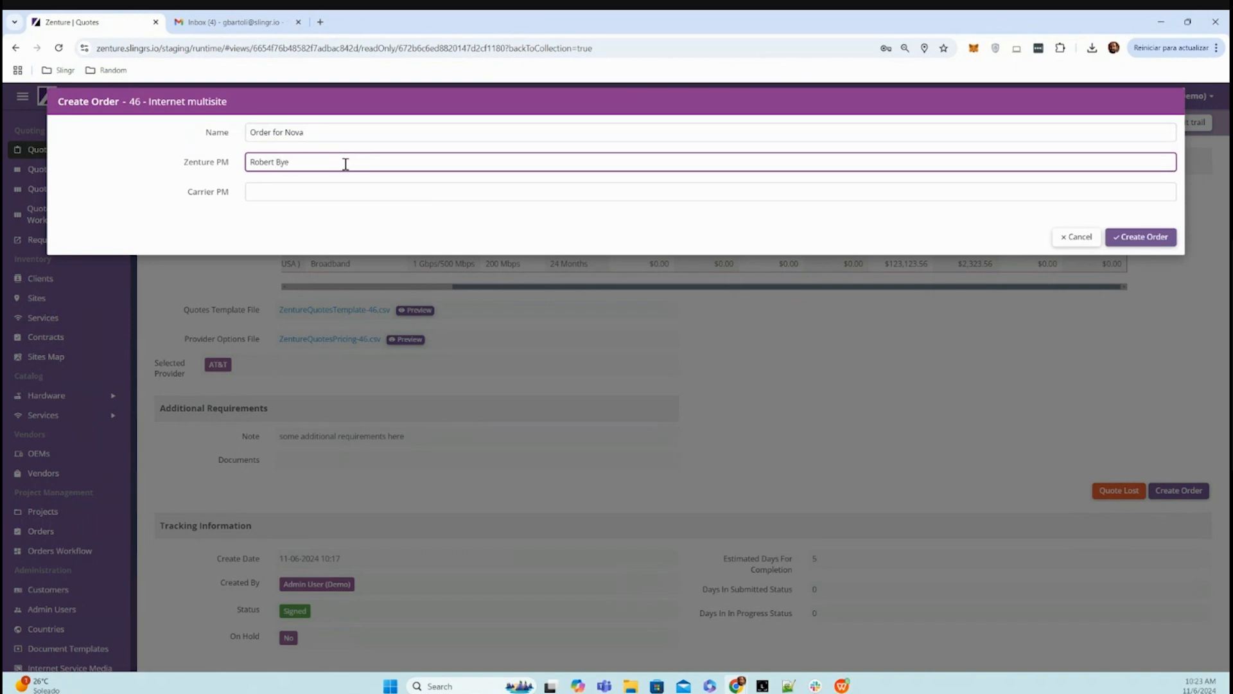
{"action": "left_click", "coordinate": [337, 190]}
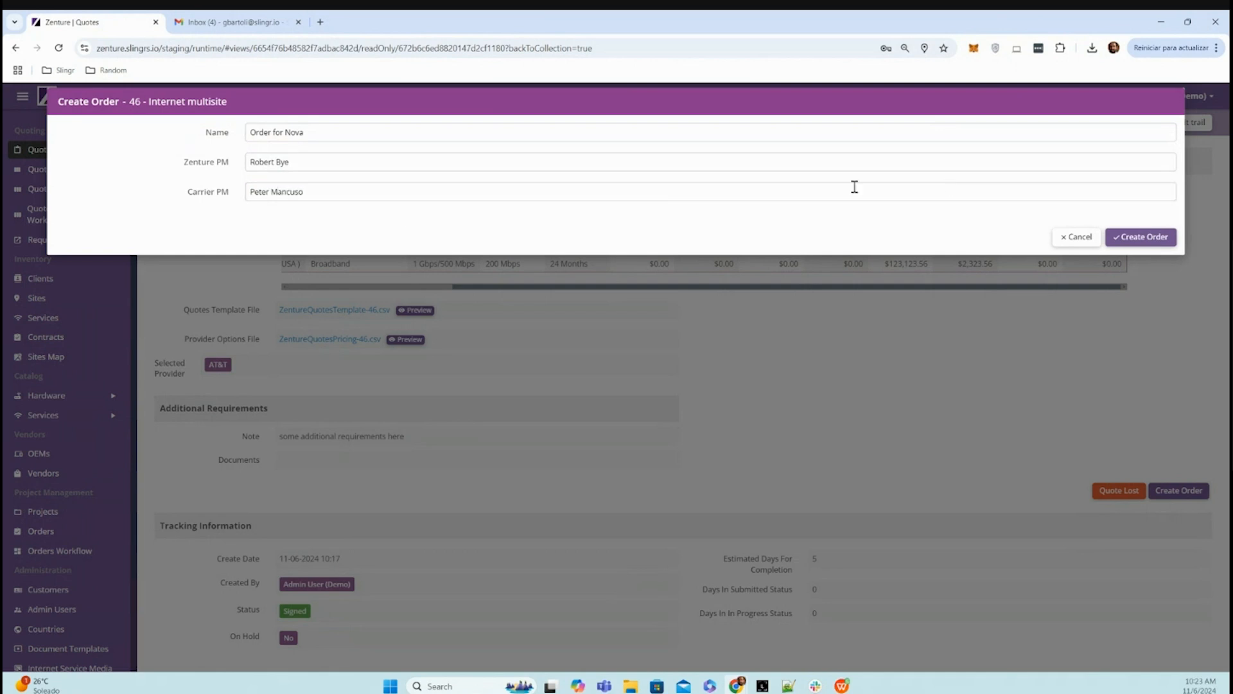
{"action": "left_click", "coordinate": [1121, 237]}
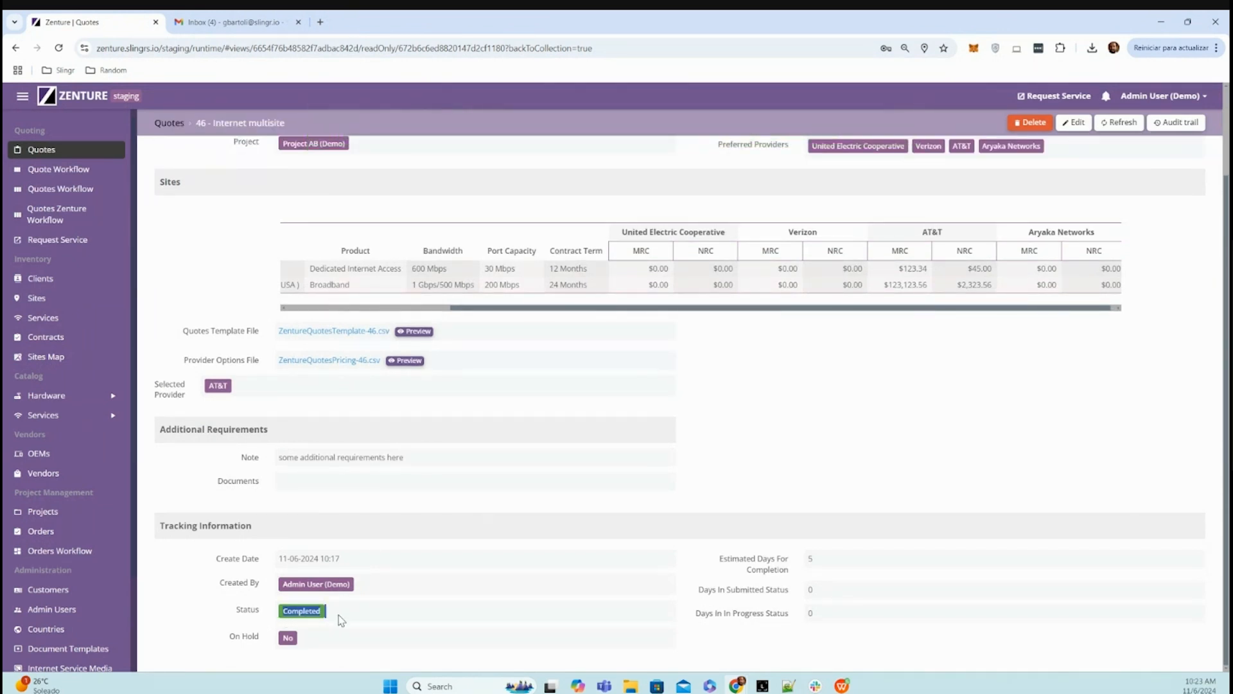
- Review the completed quote 46 and open the Order for Nova record from the orders list
{"action": "scroll", "coordinate": [861, 417], "scroll_direction": "up", "scroll_amount": 2}
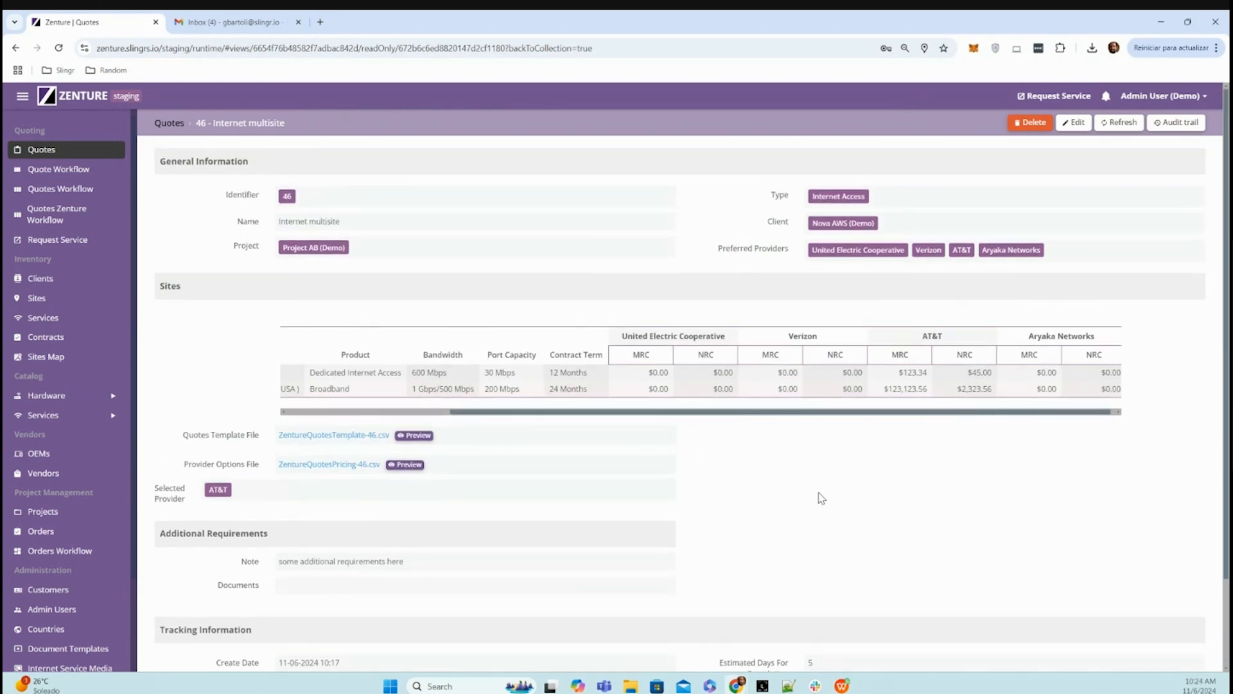
{"action": "scroll", "coordinate": [47, 462], "scroll_direction": "down", "scroll_amount": 2}
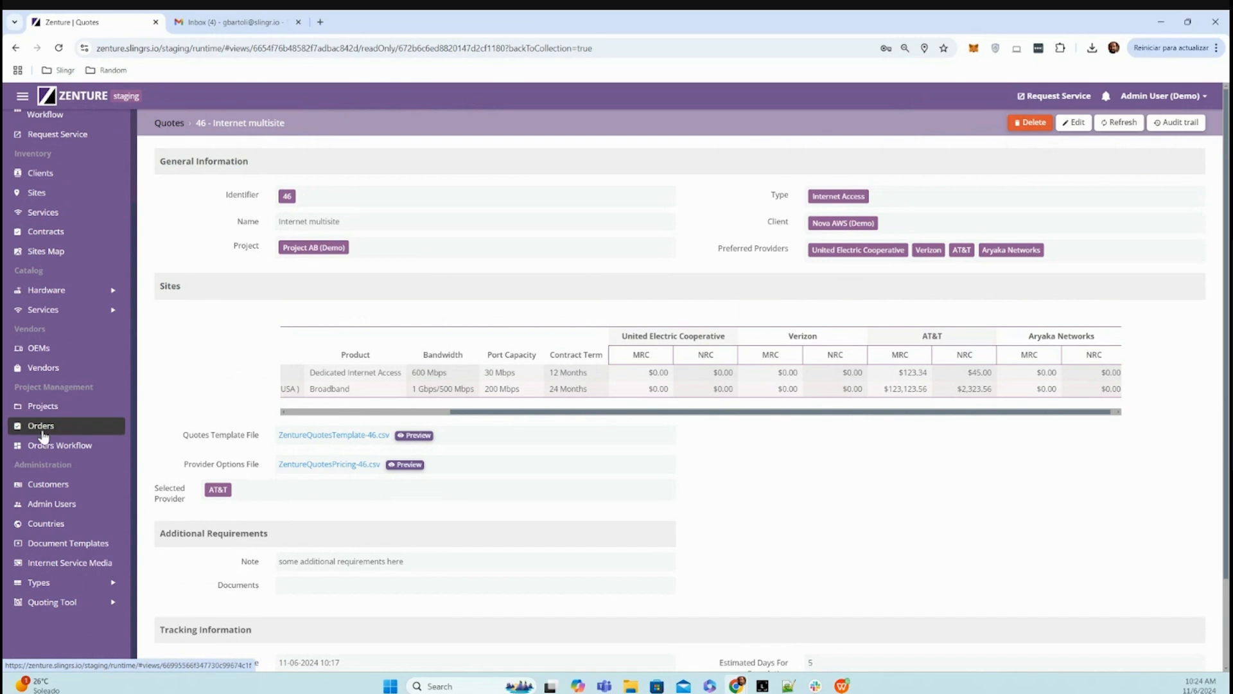
{"action": "left_click", "coordinate": [41, 427]}
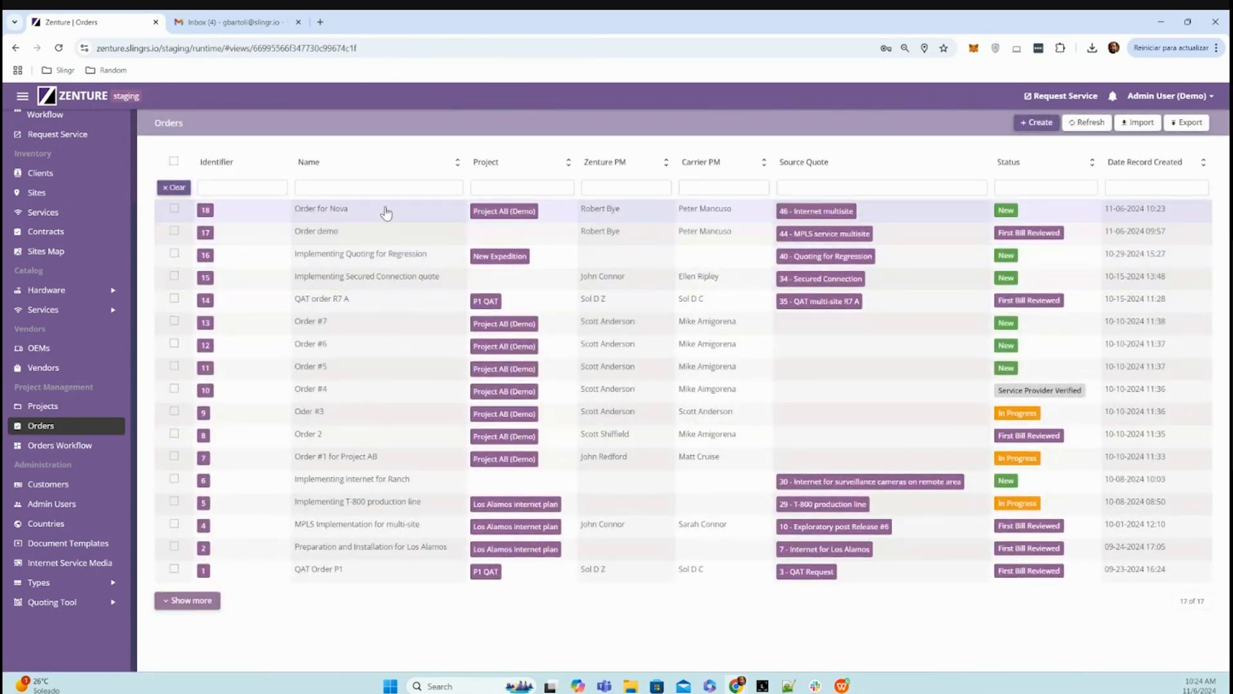
{"action": "left_click", "coordinate": [379, 213]}
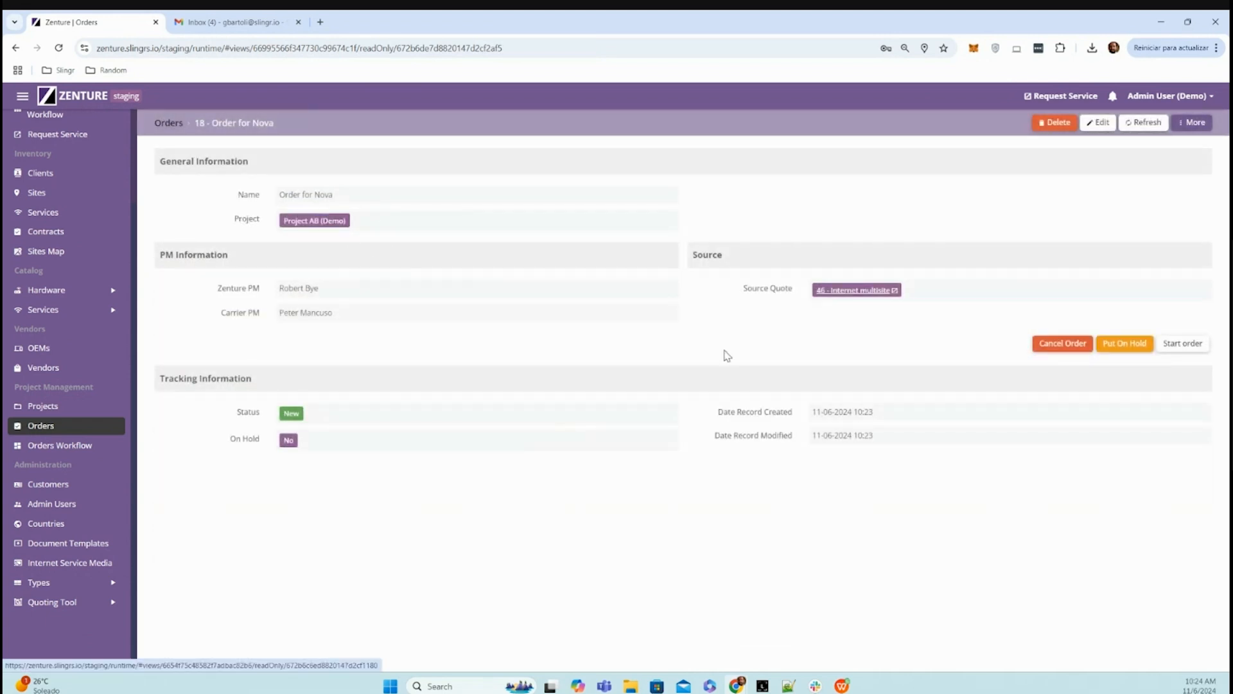
- Open Order for Nova from the orders workflow board, start the order and check its status
{"action": "left_click", "coordinate": [71, 454]}
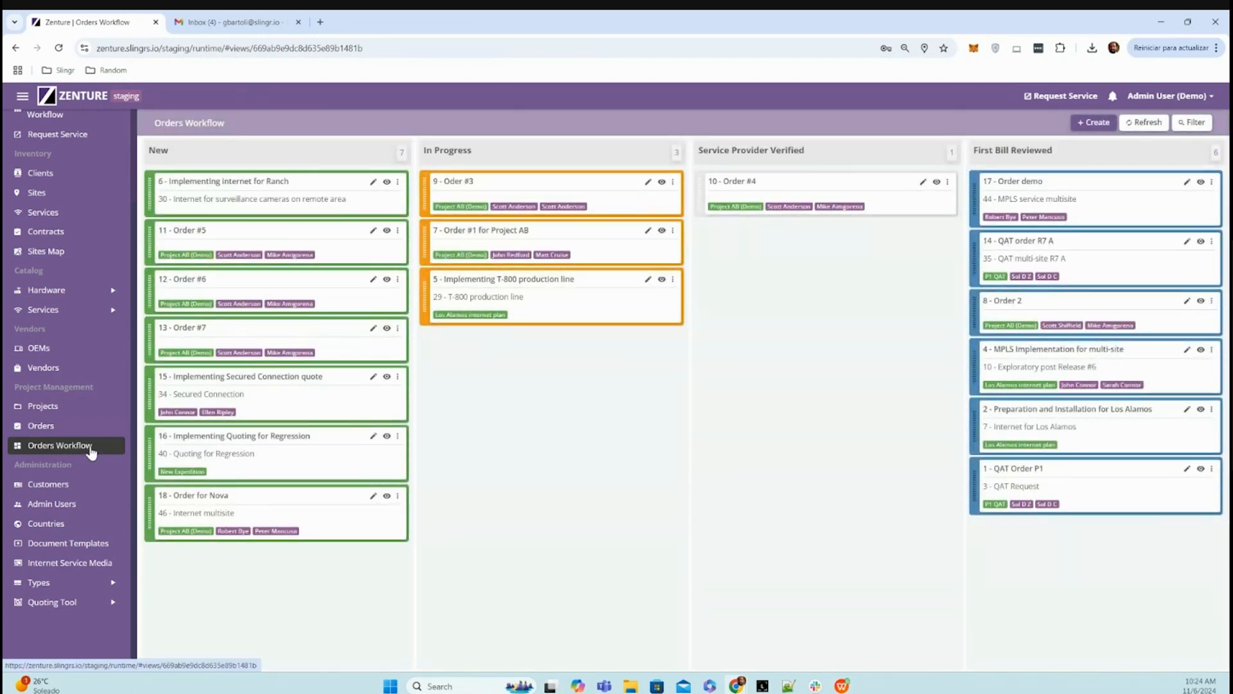
{"action": "left_click", "coordinate": [386, 496]}
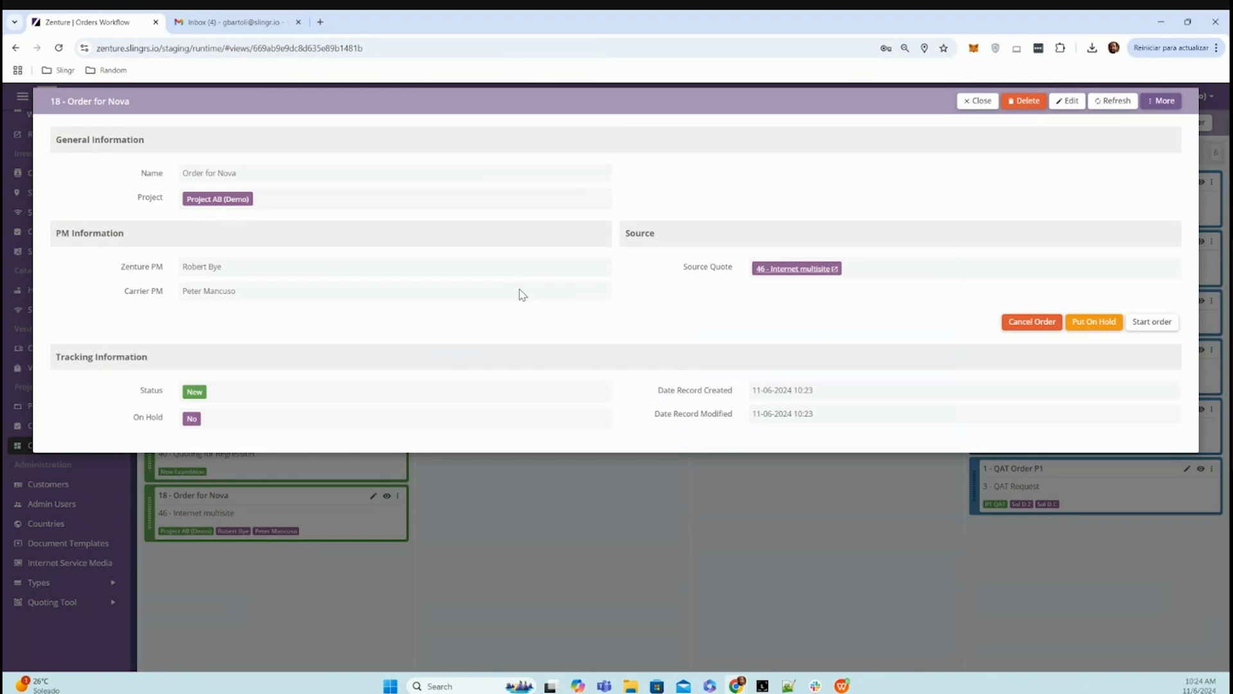
{"action": "left_click", "coordinate": [1155, 331]}
{"action": "left_click", "coordinate": [721, 162]}
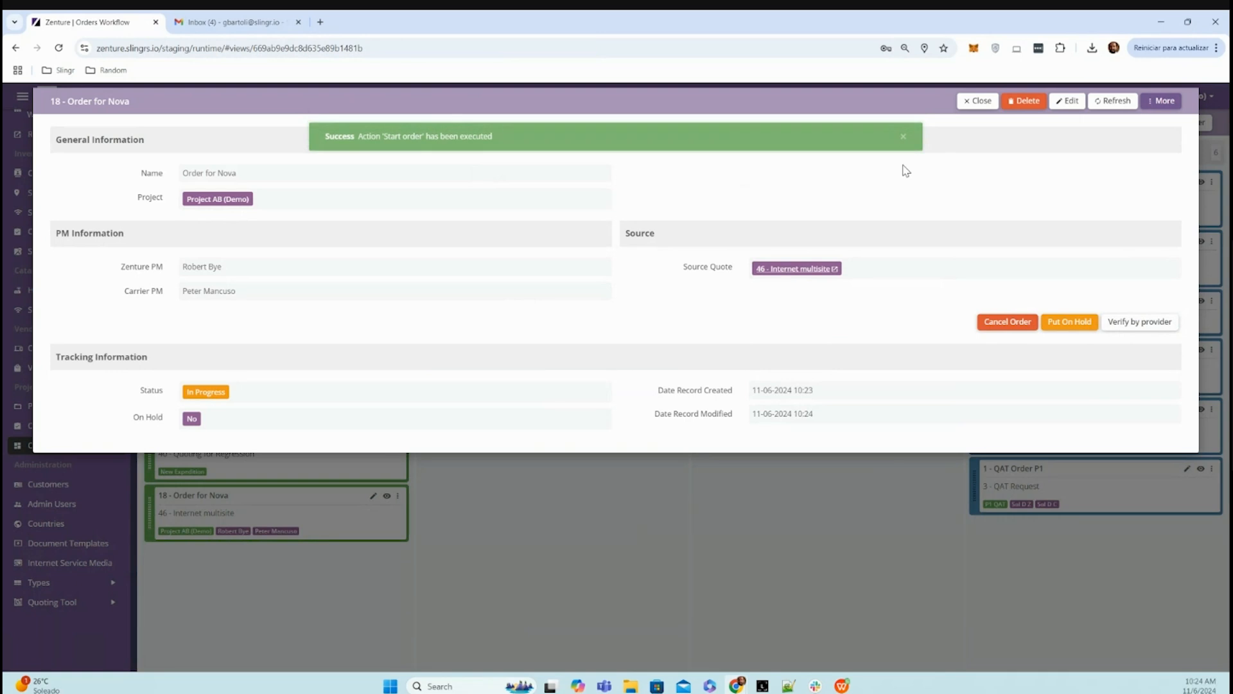
{"action": "left_click", "coordinate": [904, 137]}
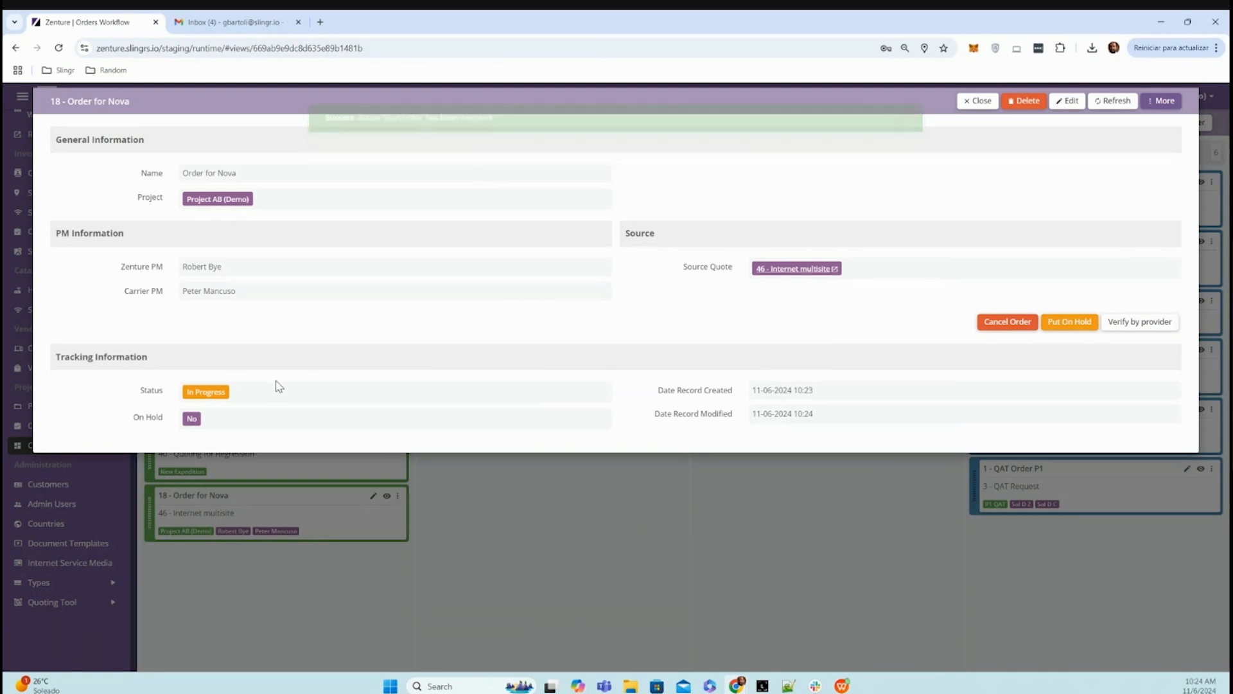
{"action": "left_click", "coordinate": [197, 391]}
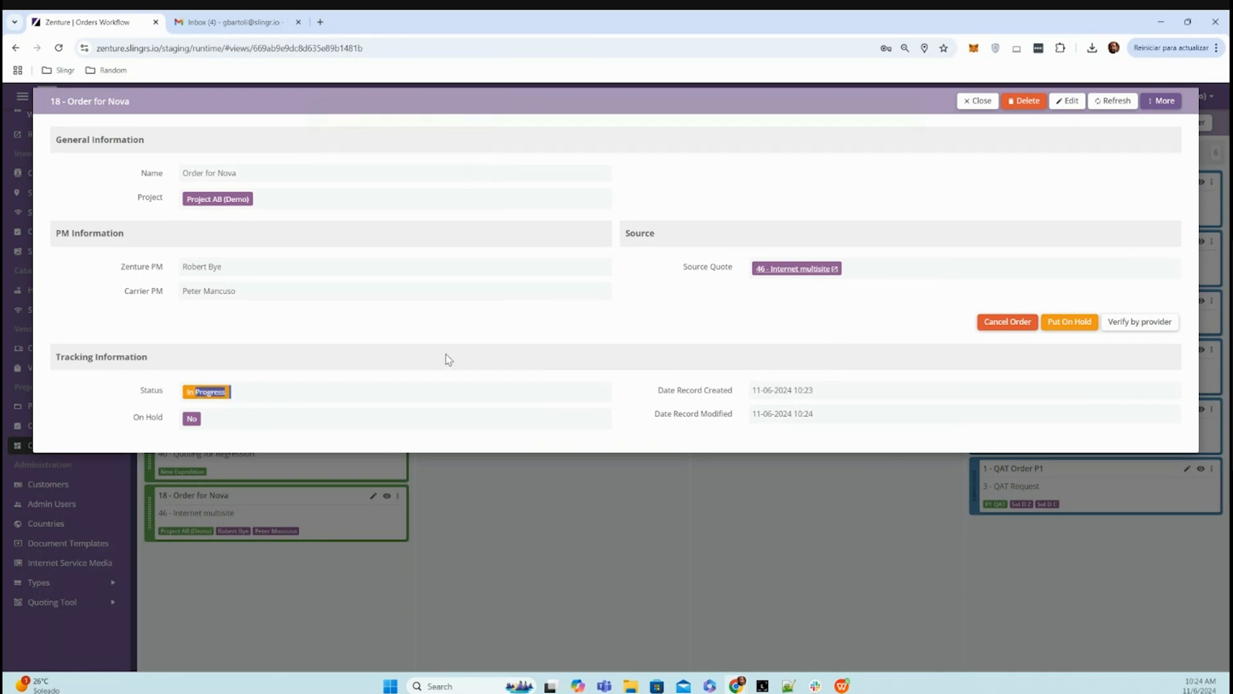
{"action": "left_click", "coordinate": [977, 102]}
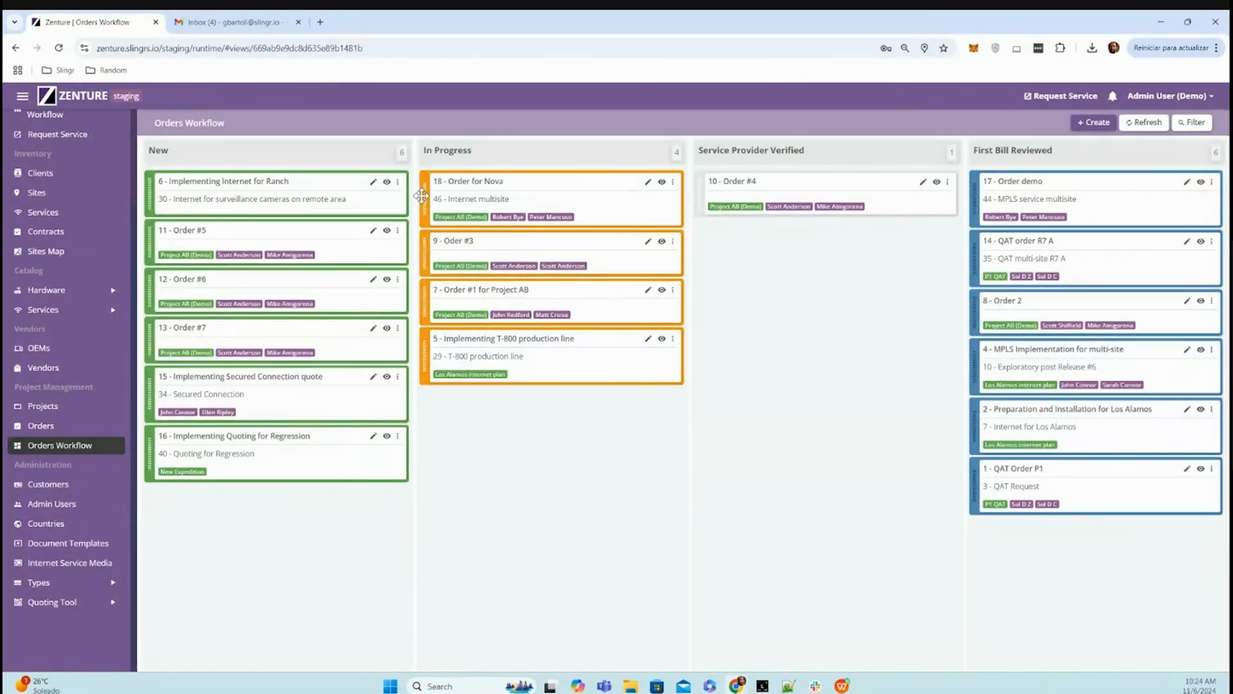
- Move Order for Nova to Service Provider Verified on the orders workflow board, and execute its Review order action
{"action": "left_click_drag", "start_coordinate": [424, 196], "coordinate": [711, 265]}
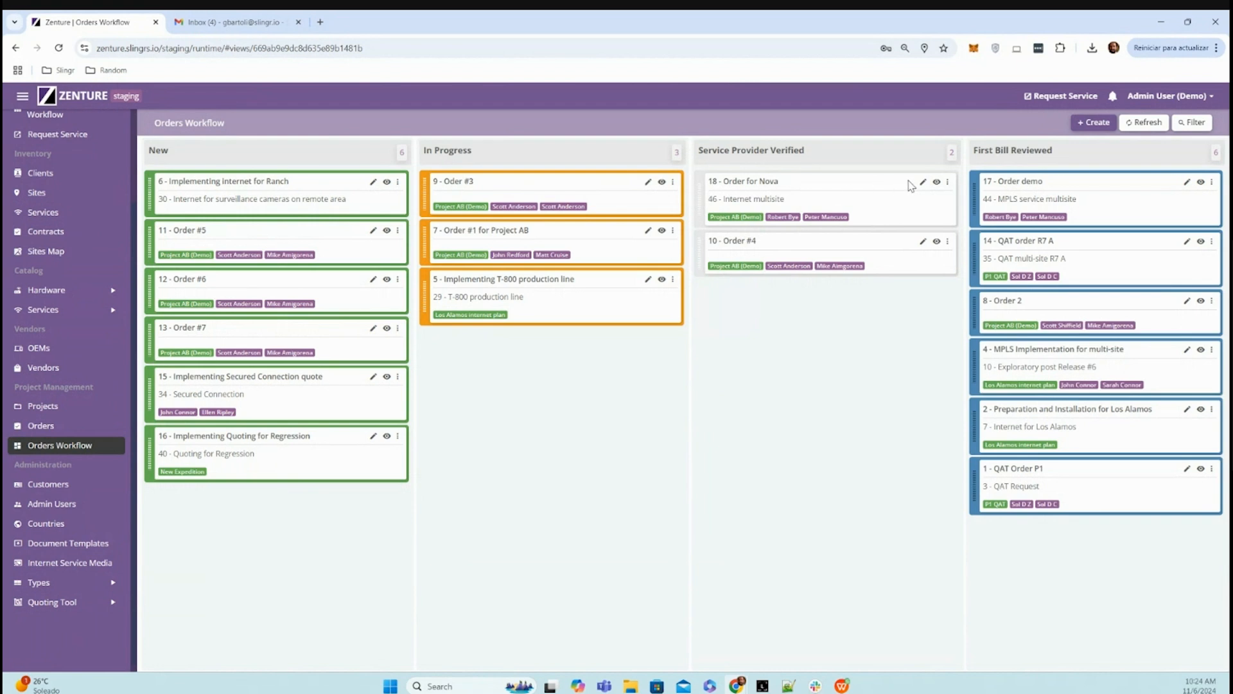
{"action": "left_click", "coordinate": [936, 183]}
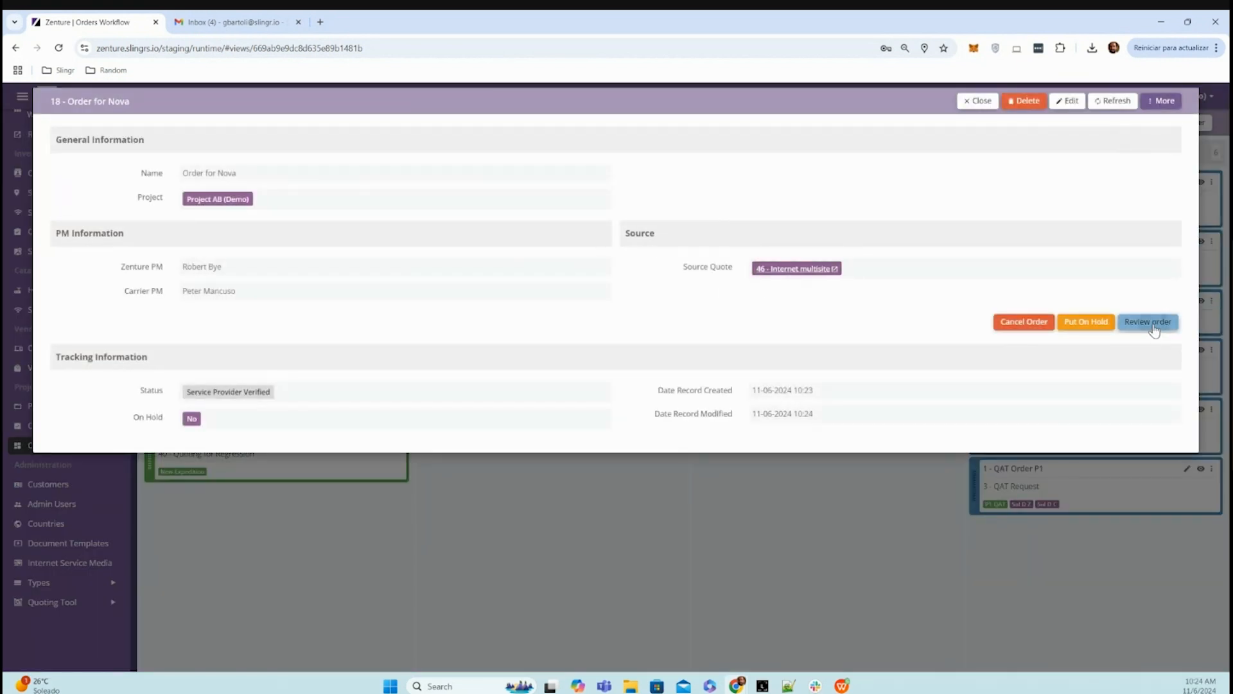
{"action": "left_click", "coordinate": [1153, 326]}
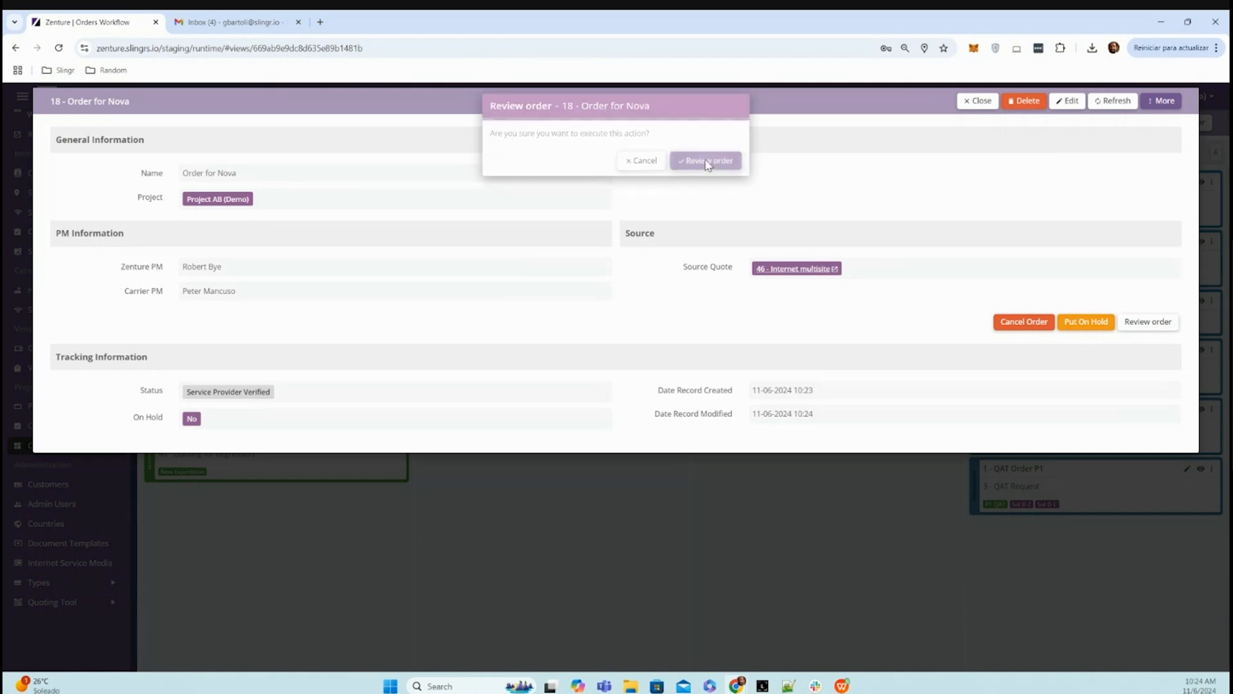
{"action": "left_click", "coordinate": [707, 161]}
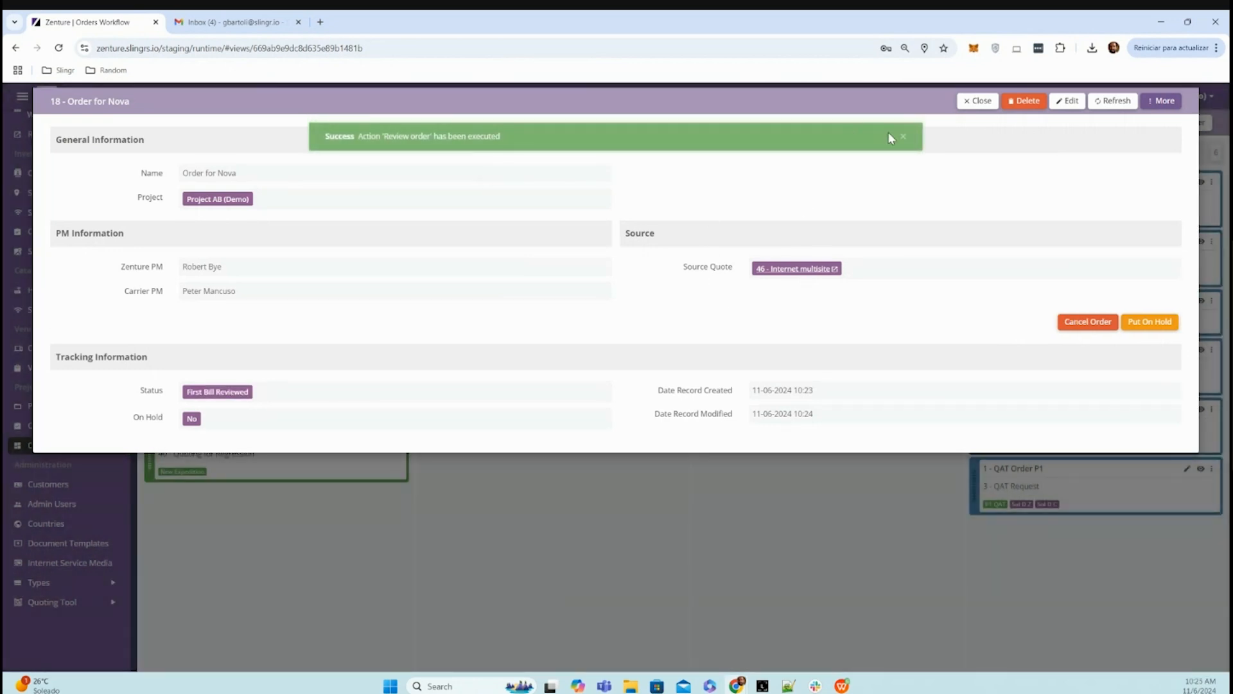
{"action": "left_click", "coordinate": [977, 102]}
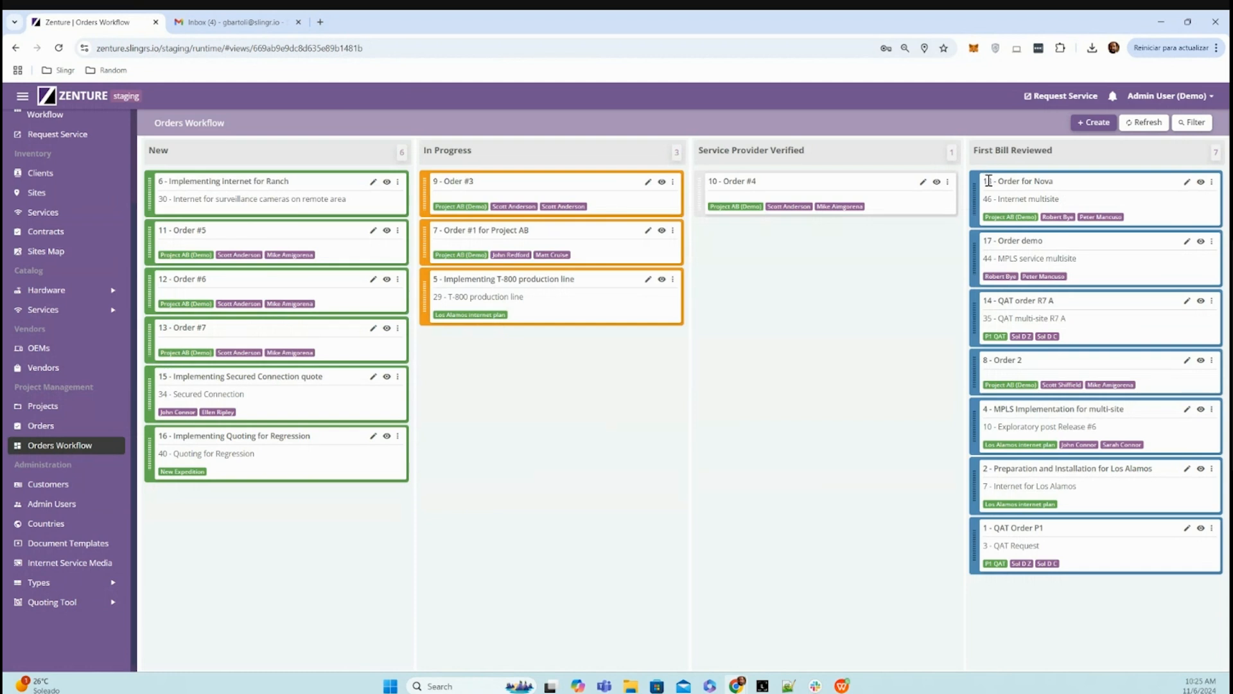
{"action": "left_click_drag", "start_coordinate": [989, 180], "coordinate": [1060, 187]}
{"action": "left_click", "coordinate": [1059, 200]}
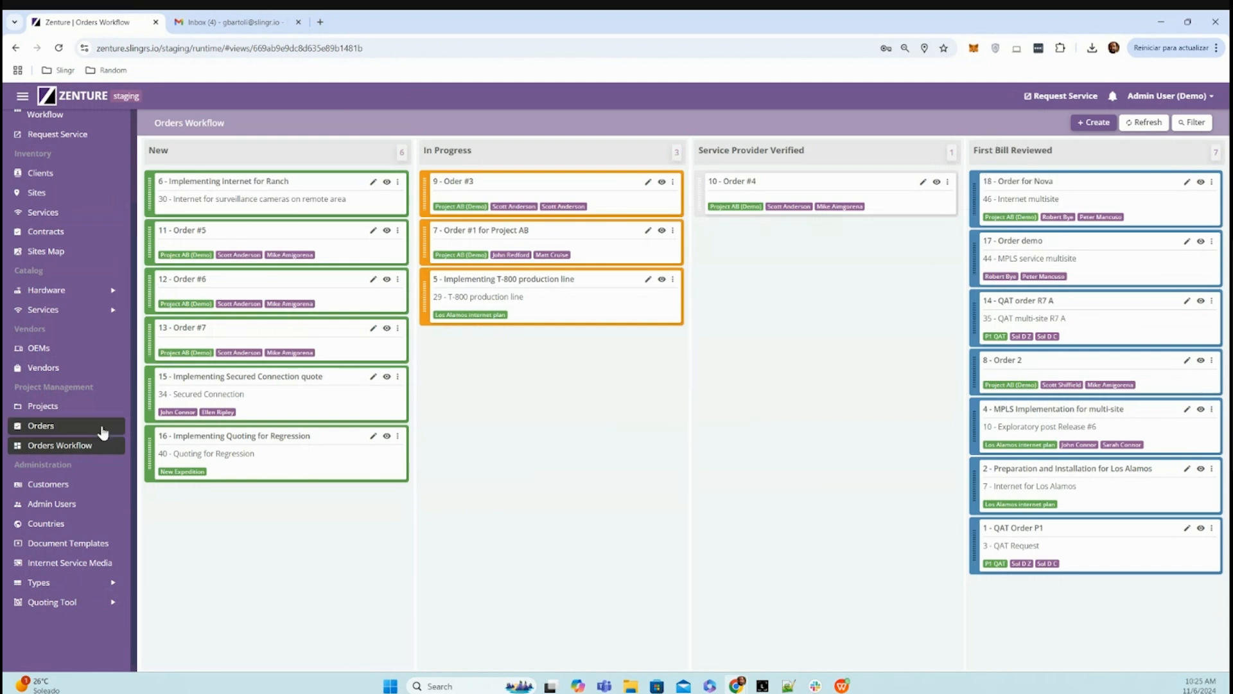
- In the Quotes Zenture Workflow, move the submitted quote Testing Some Long Strings to In Review and on to Approved
{"action": "scroll", "coordinate": [64, 411], "scroll_direction": "up", "scroll_amount": 3}
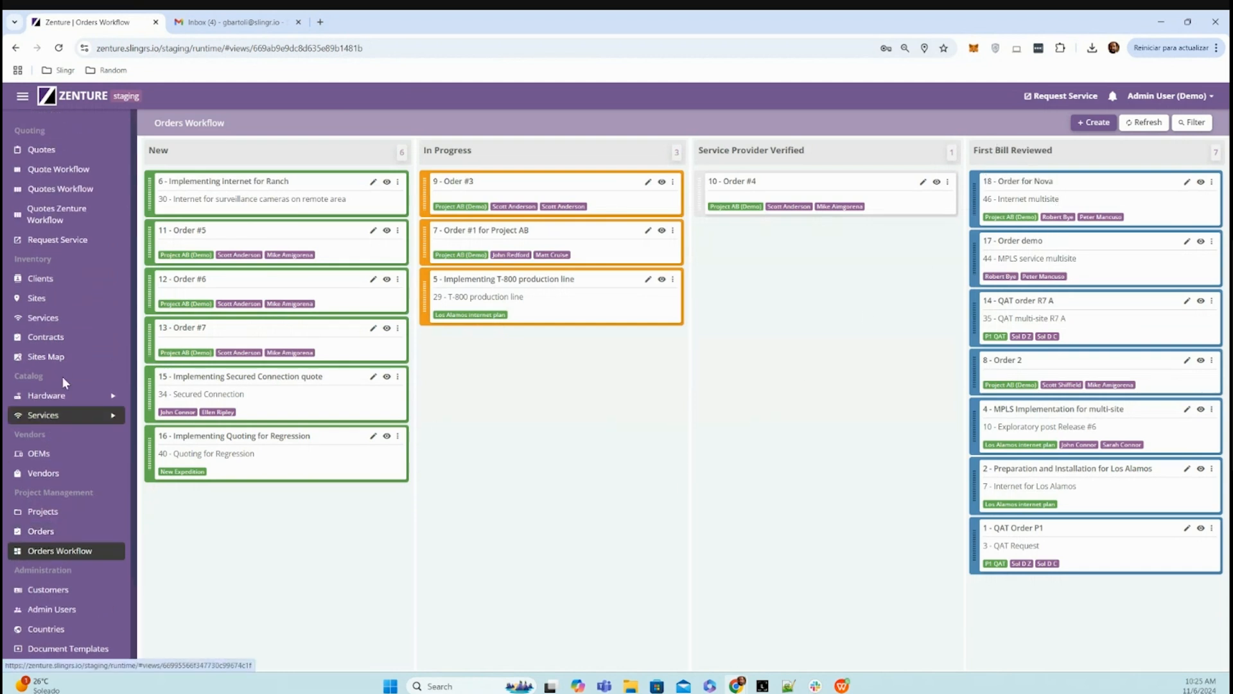
{"action": "left_click", "coordinate": [64, 216]}
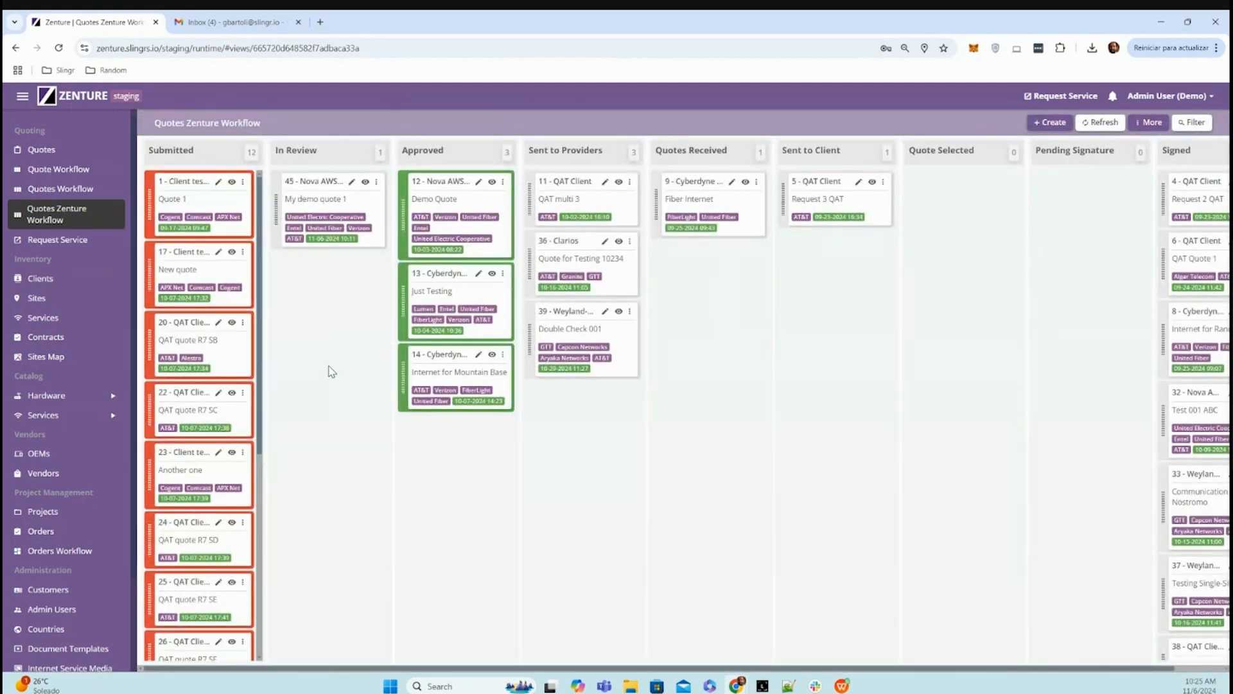
{"action": "scroll", "coordinate": [209, 484], "scroll_direction": "down", "scroll_amount": 5}
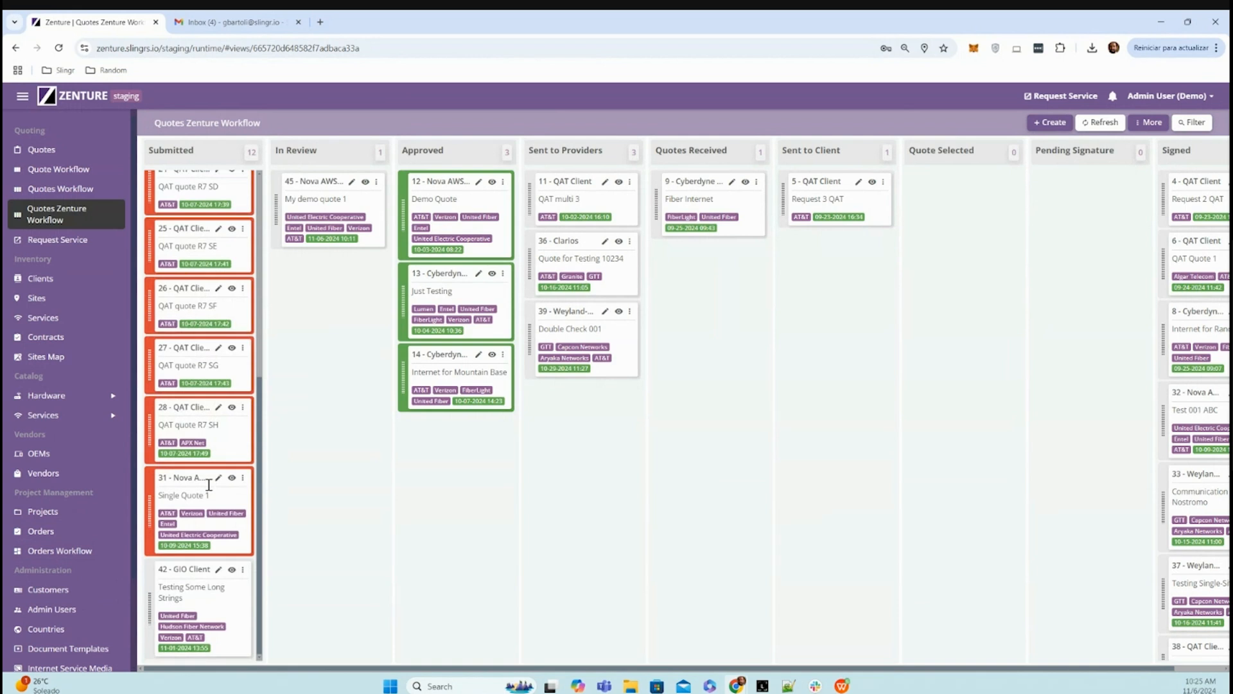
{"action": "left_click_drag", "start_coordinate": [149, 588], "coordinate": [290, 291]}
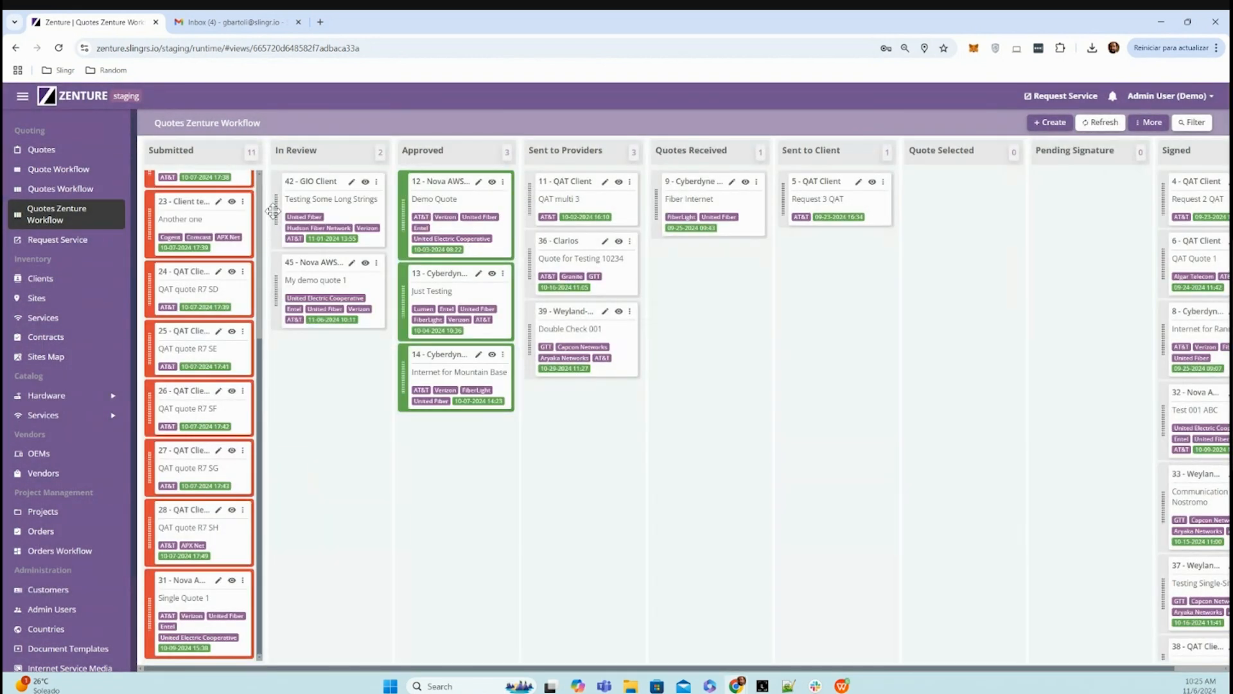
{"action": "left_click_drag", "start_coordinate": [275, 210], "coordinate": [452, 454]}
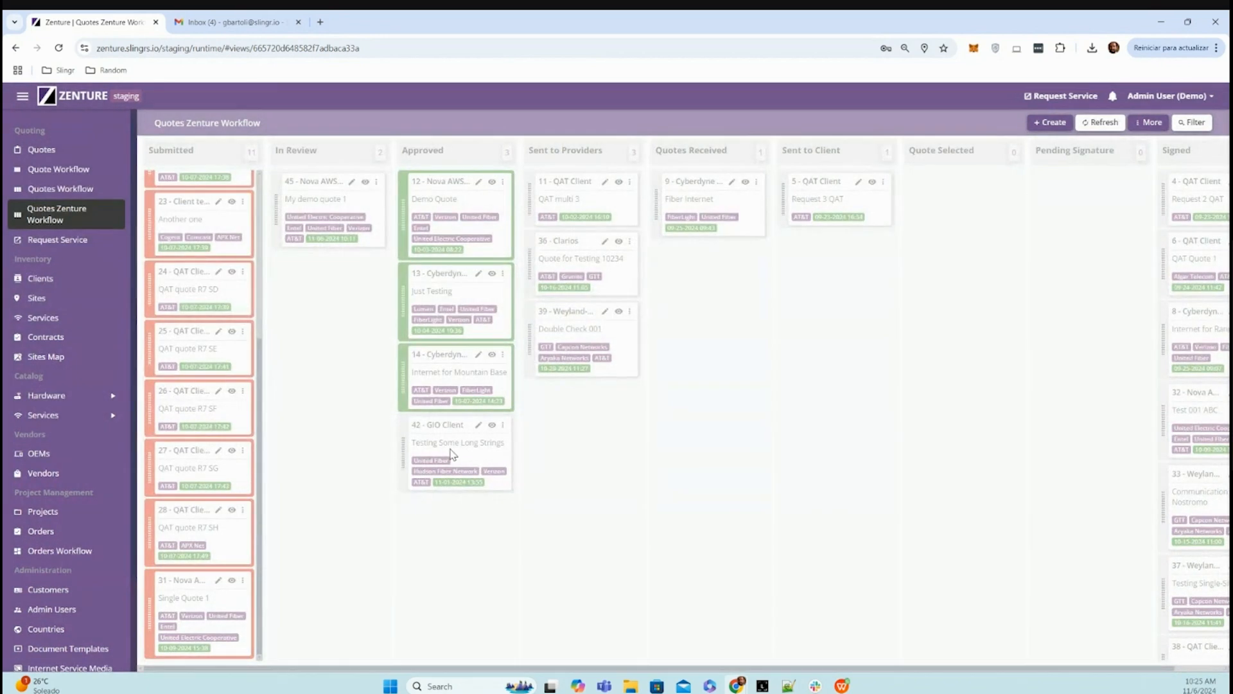
- Examine the details and providers of the approved quote Testing Some Long Strings, and open the quotes list
{"action": "left_click", "coordinate": [492, 425]}
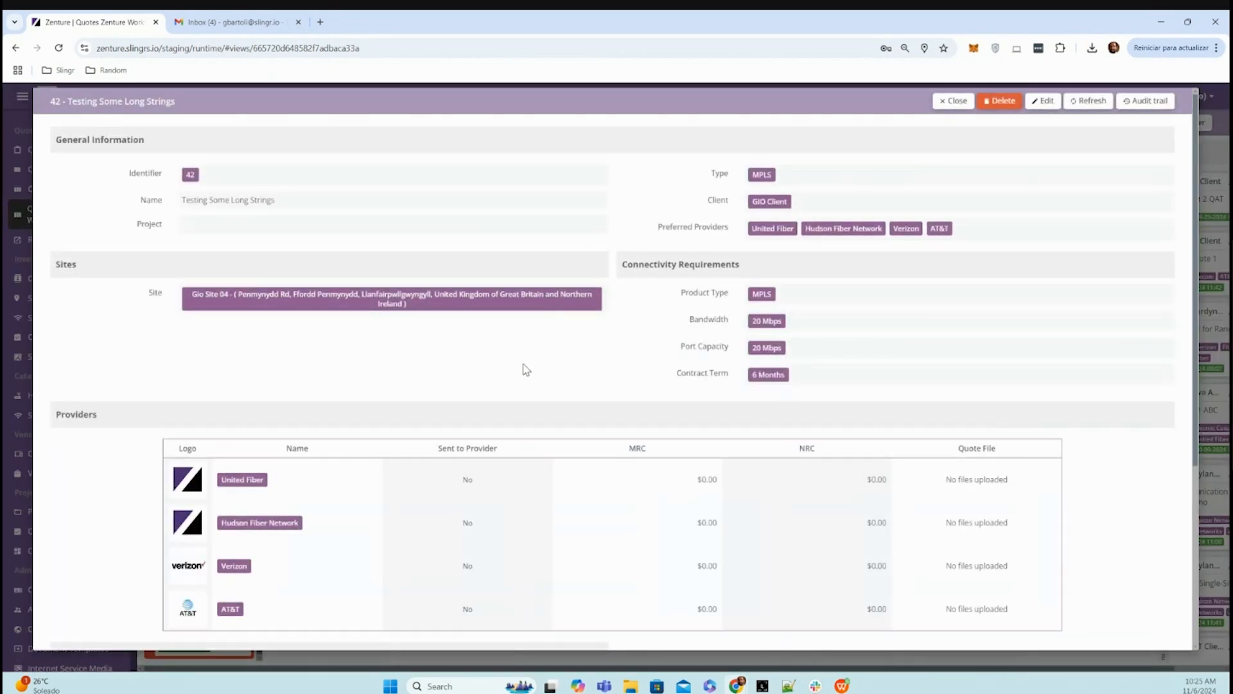
{"action": "scroll", "coordinate": [628, 388], "scroll_direction": "down", "scroll_amount": 3}
{"action": "scroll", "coordinate": [638, 336], "scroll_direction": "up", "scroll_amount": 3}
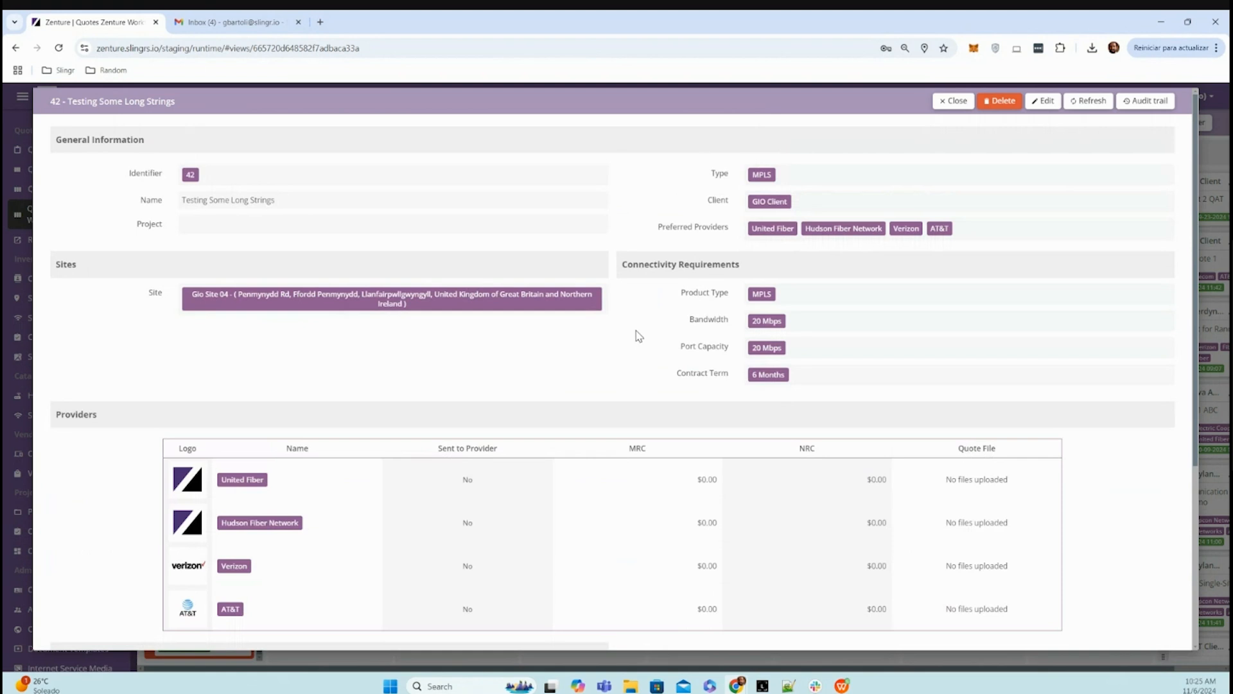
{"action": "left_click", "coordinate": [951, 101]}
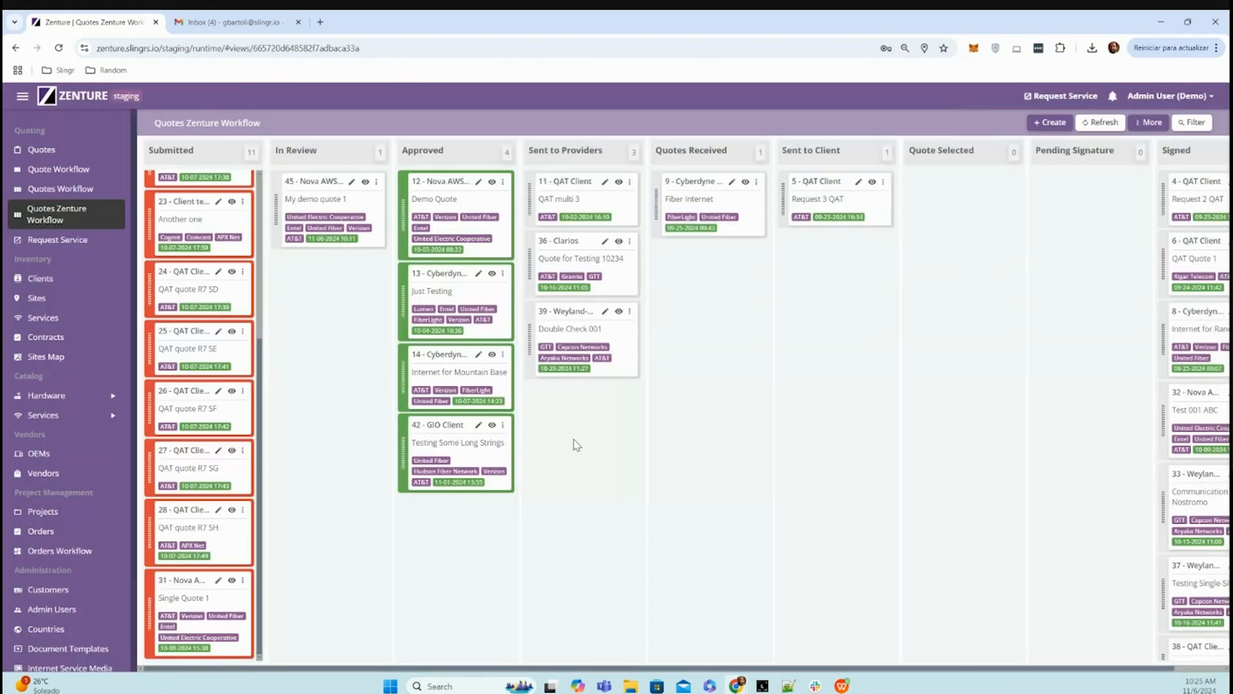
{"action": "left_click", "coordinate": [50, 155]}
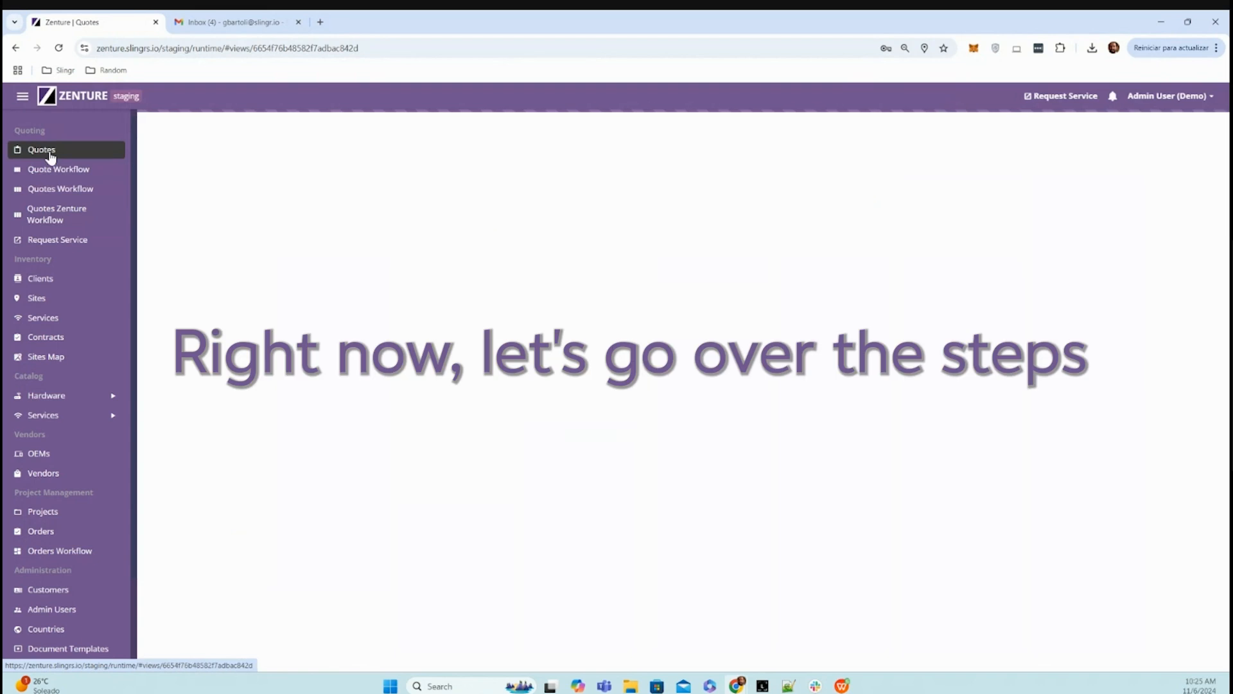